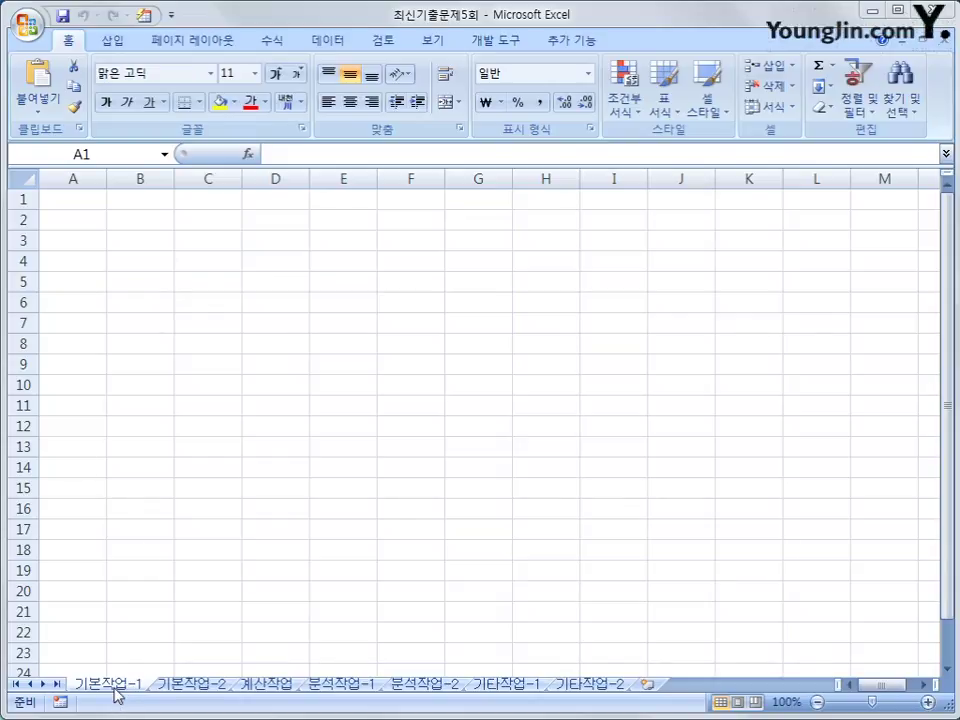
# Start a Microsoft Query import at cell B2 from the MS Access database 도시가스.accdb, using the query wizard.
pyautogui.click(144, 220)
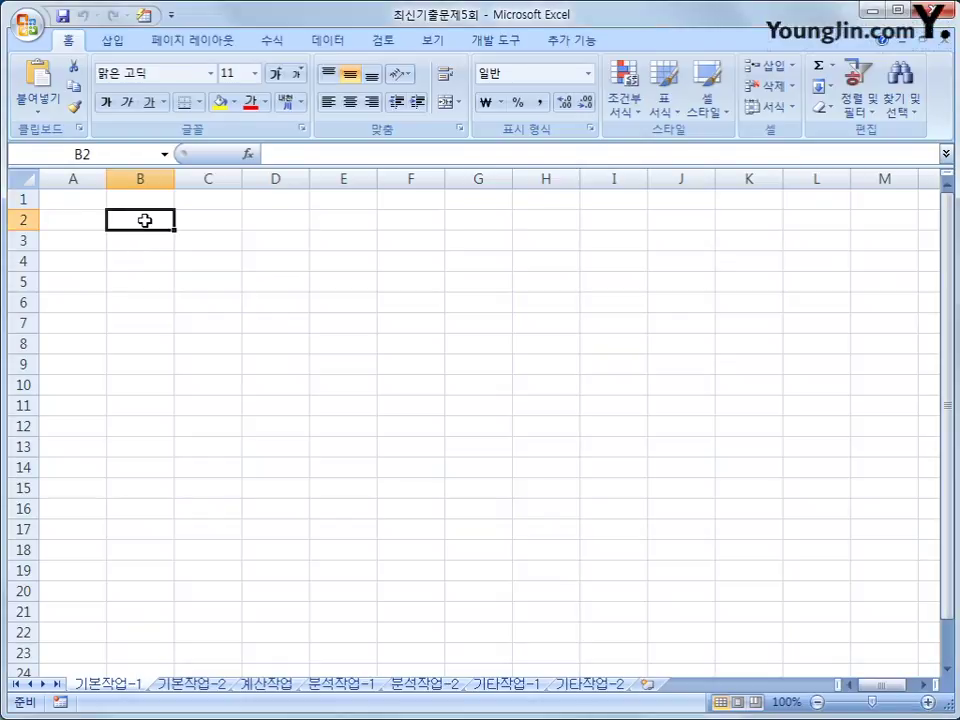
pyautogui.click(336, 42)
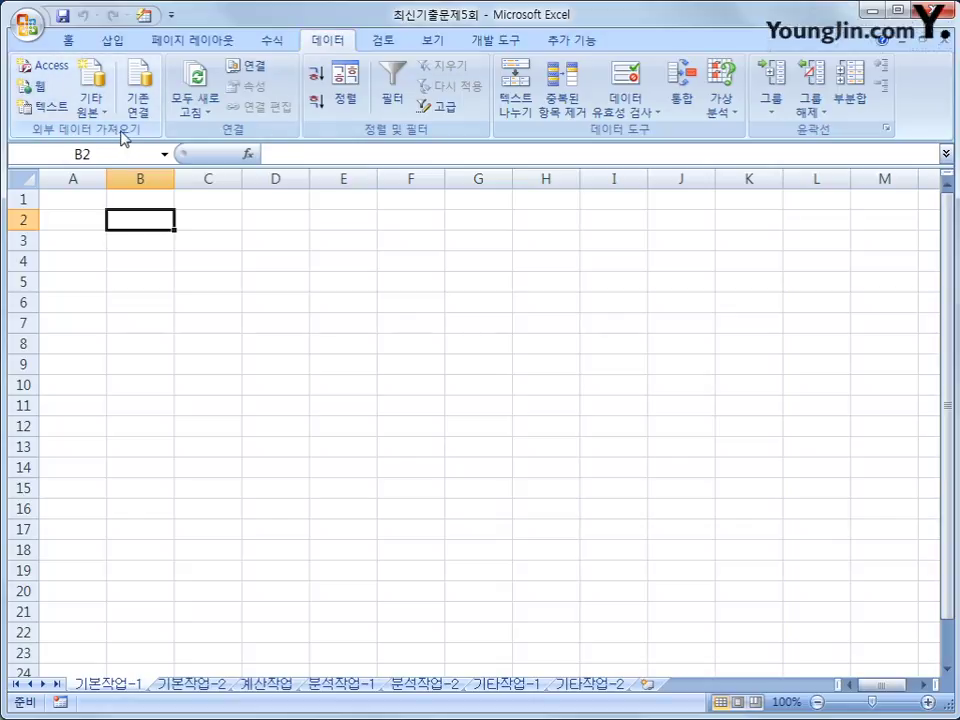
pyautogui.click(93, 108)
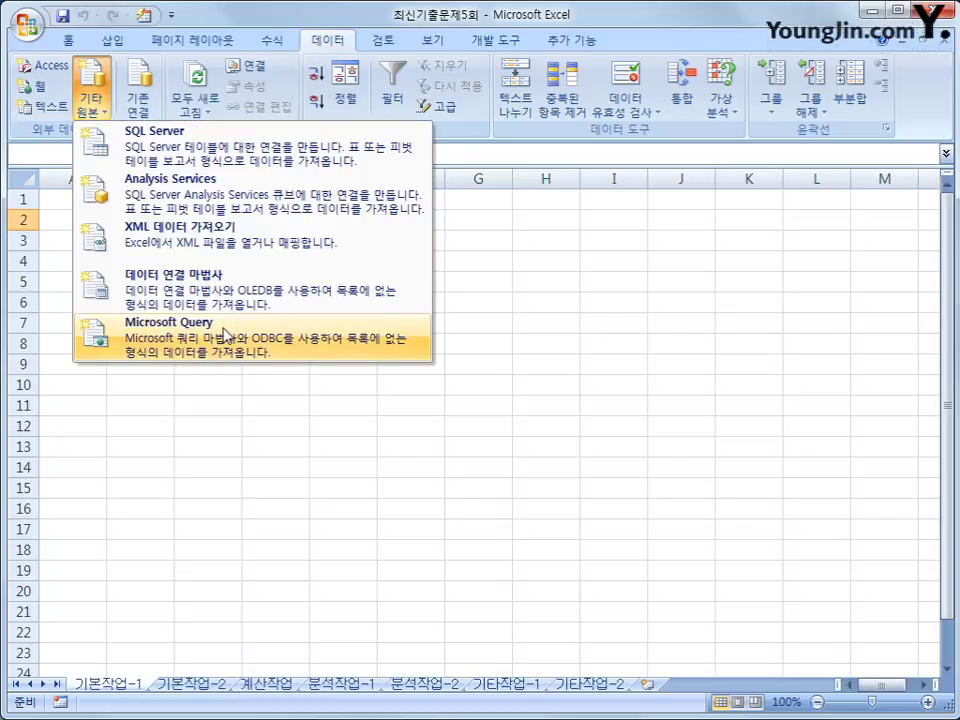
pyautogui.click(224, 334)
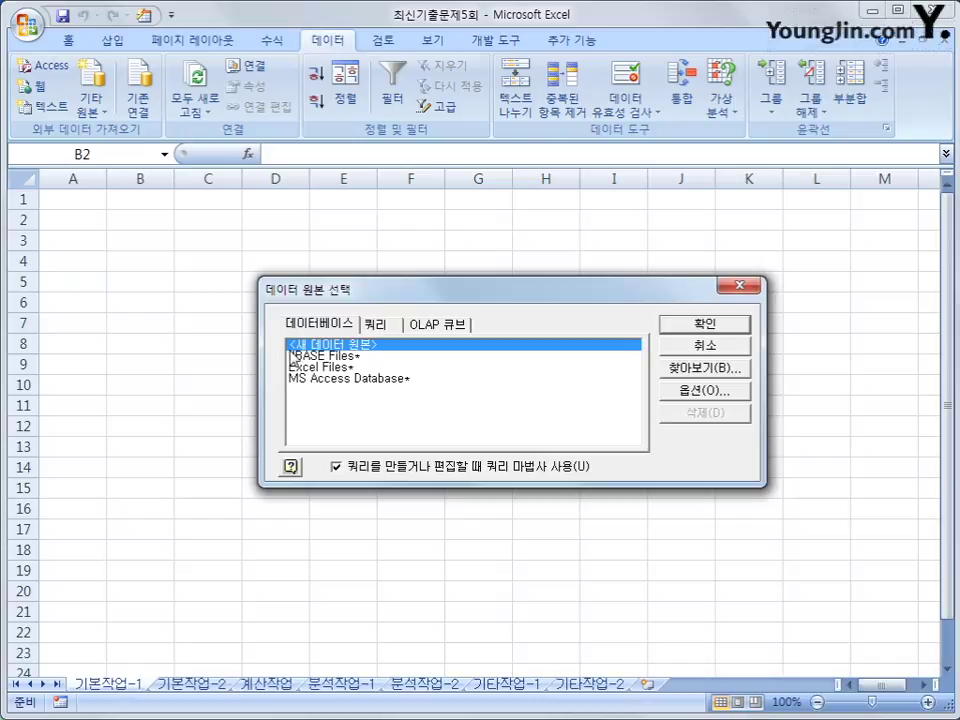
pyautogui.click(371, 380)
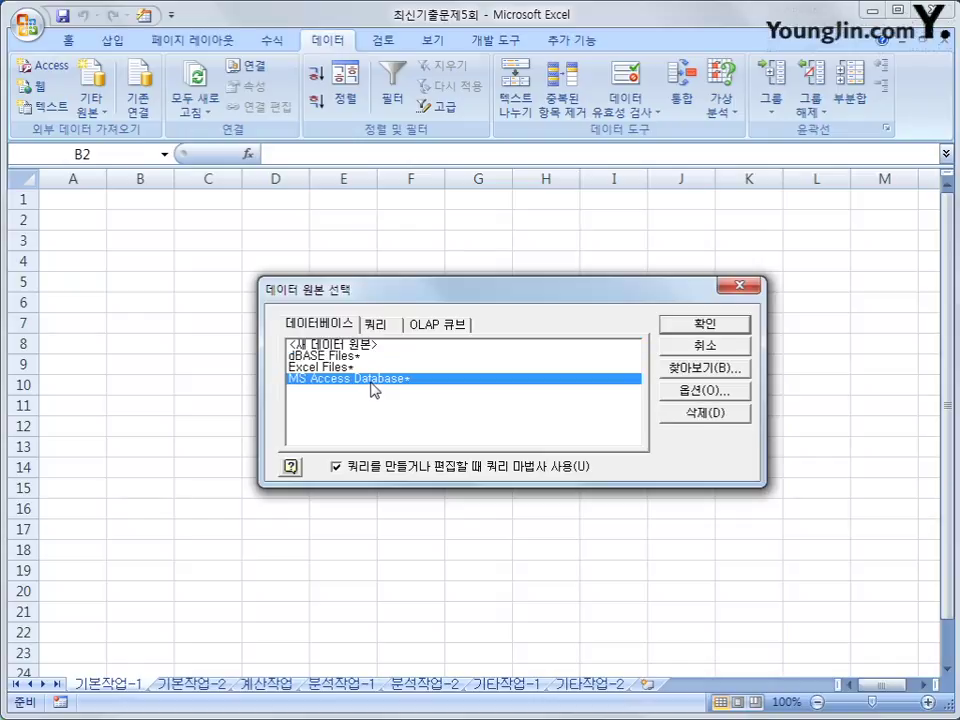
pyautogui.click(718, 330)
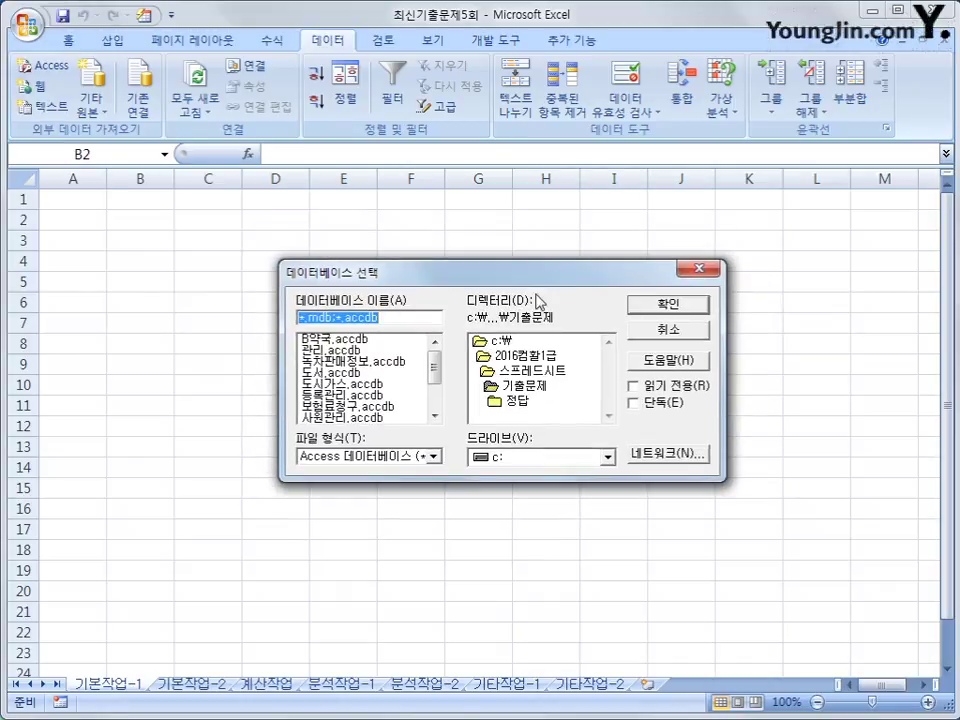
pyautogui.click(350, 385)
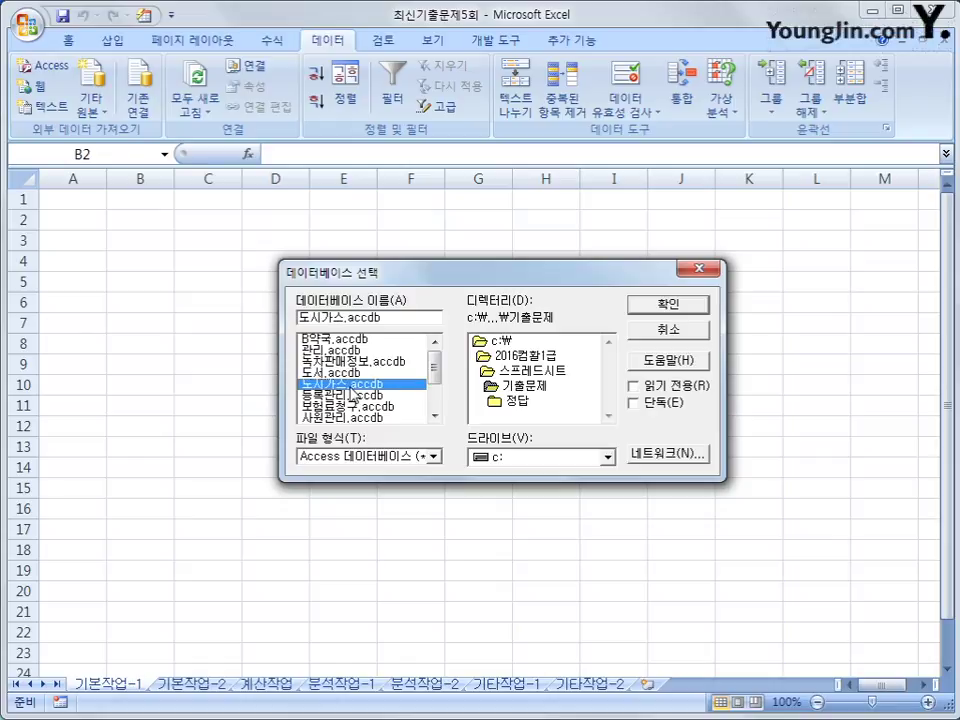
pyautogui.click(645, 308)
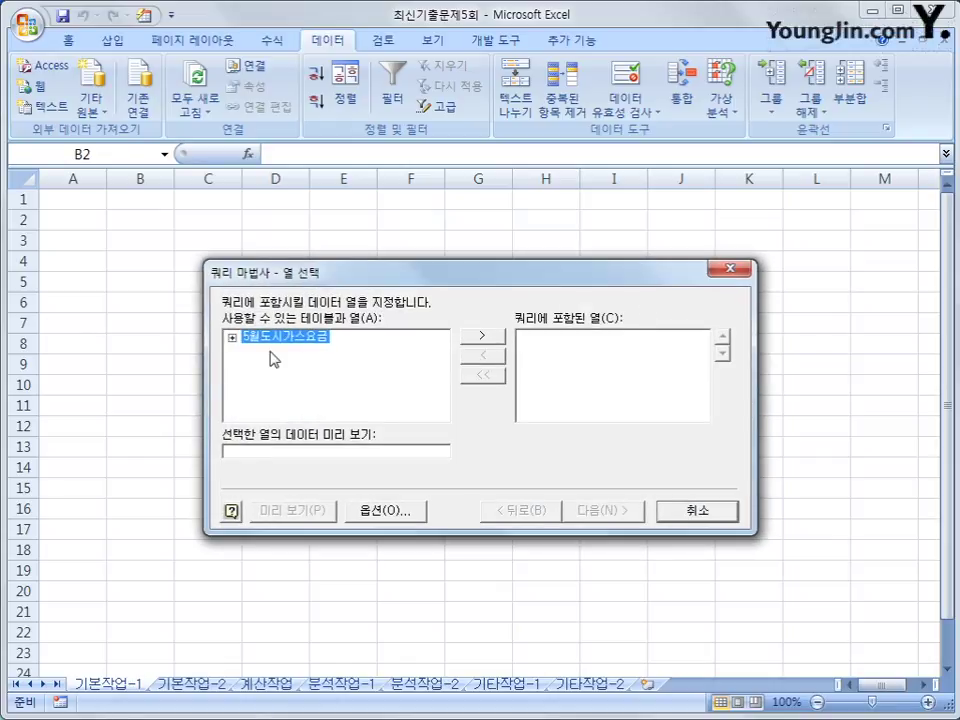
# Include the columns 고객번호, 관할사업소, 사용량, 검침일 and 사용금액 from the 5월도시가스요금 table in the query.
pyautogui.doubleClick(267, 345)
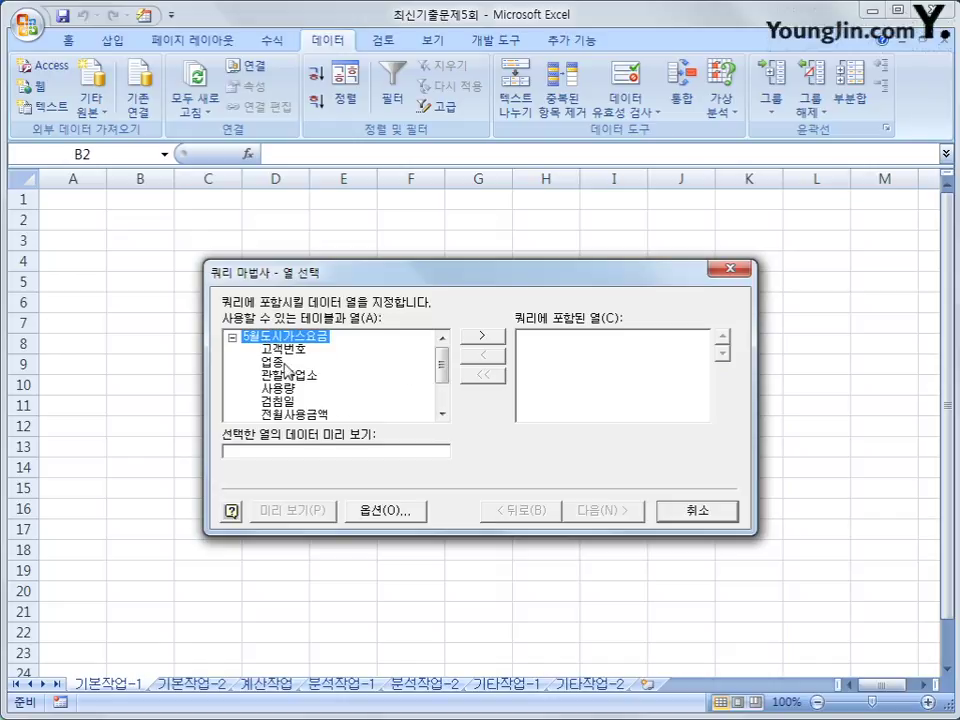
pyautogui.click(284, 350)
pyautogui.doubleClick(284, 350)
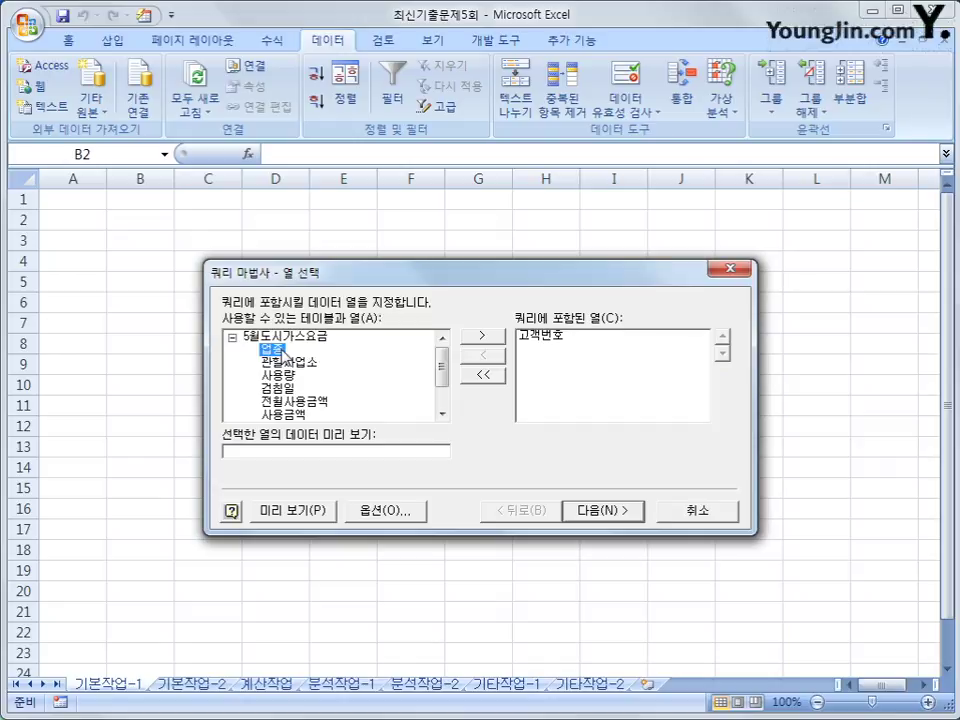
pyautogui.click(286, 362)
pyautogui.doubleClick(286, 362)
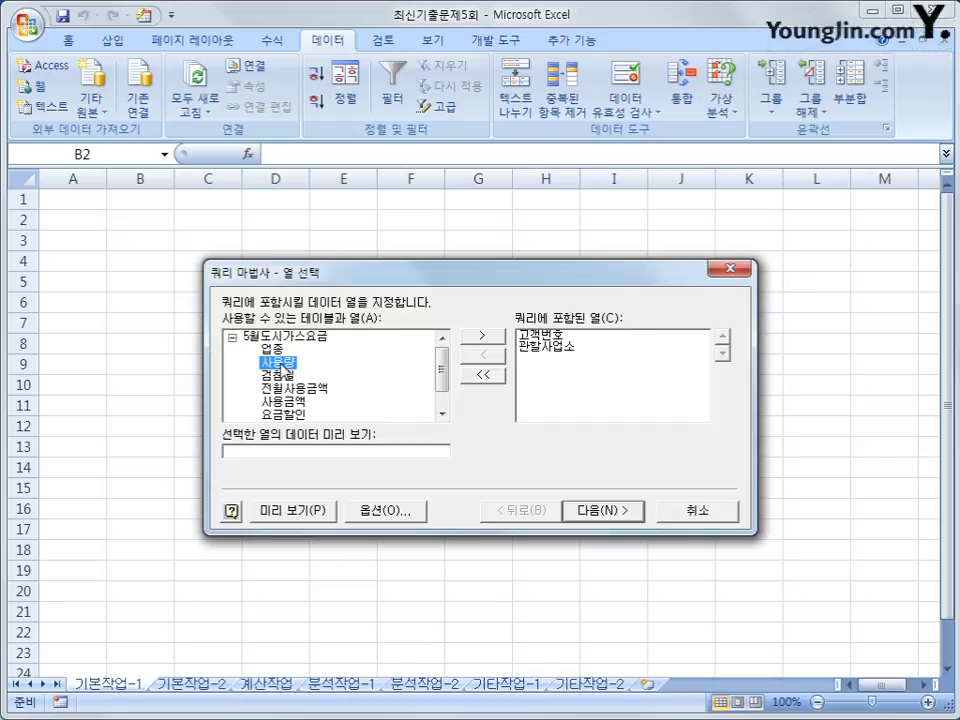
pyautogui.doubleClick(284, 362)
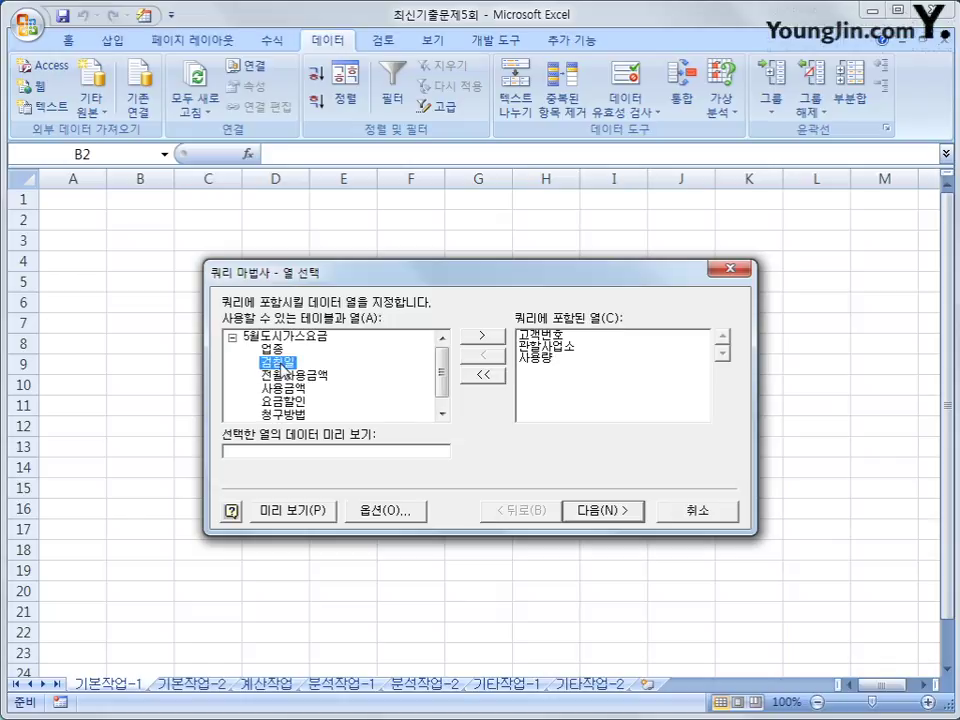
pyautogui.doubleClick(284, 362)
pyautogui.click(288, 376)
pyautogui.doubleClick(288, 376)
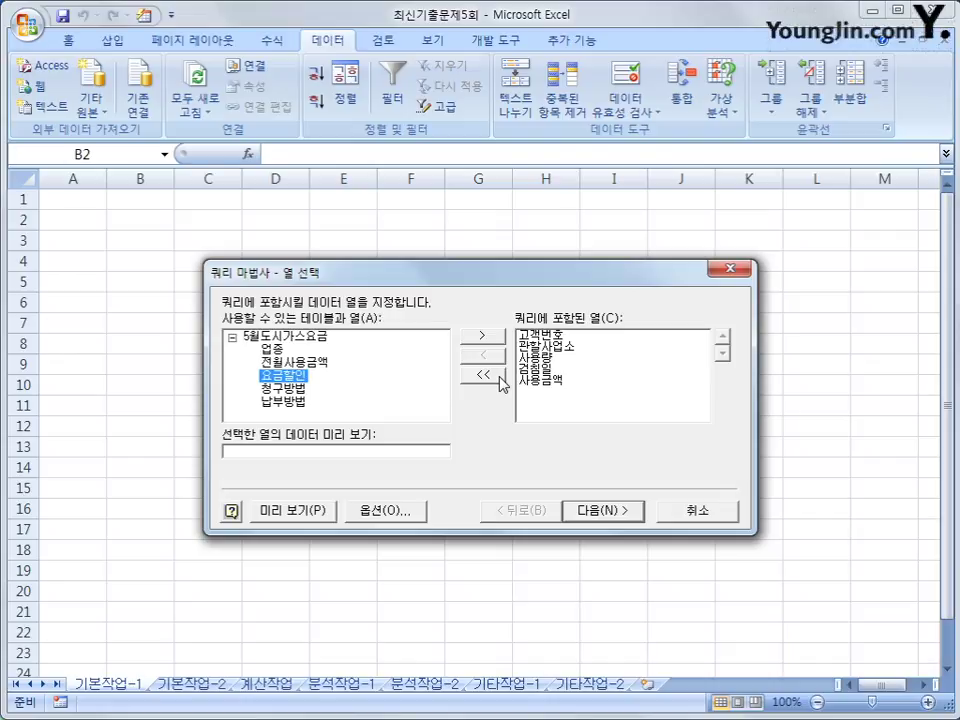
pyautogui.click(617, 519)
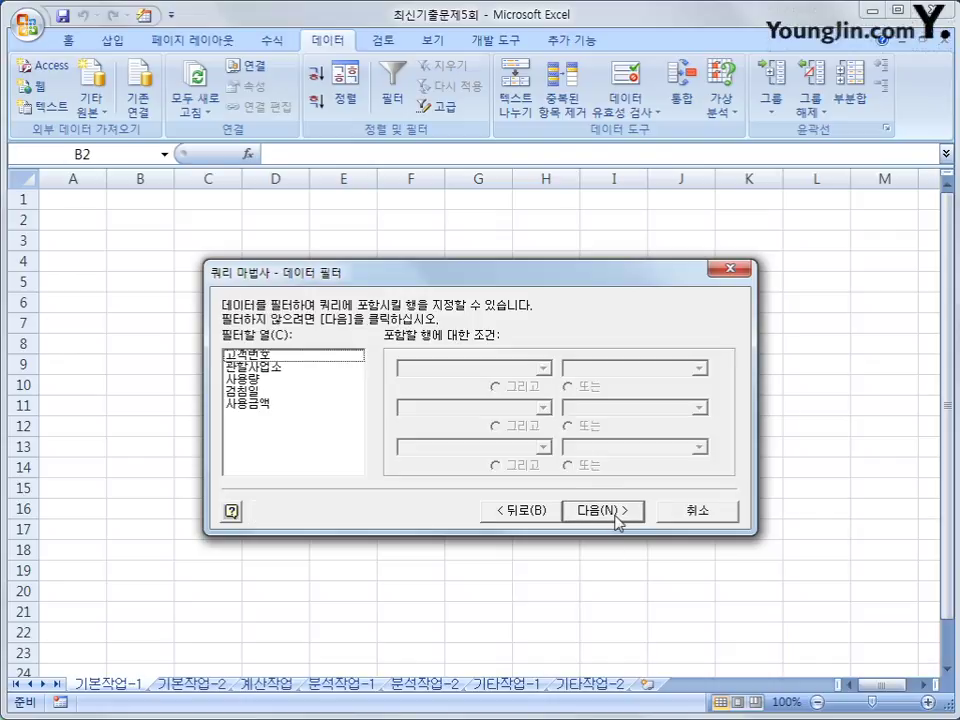
# Filter the query to rows where 사용량 is greater than or equal to 100.
pyautogui.click(250, 380)
pyautogui.click(444, 369)
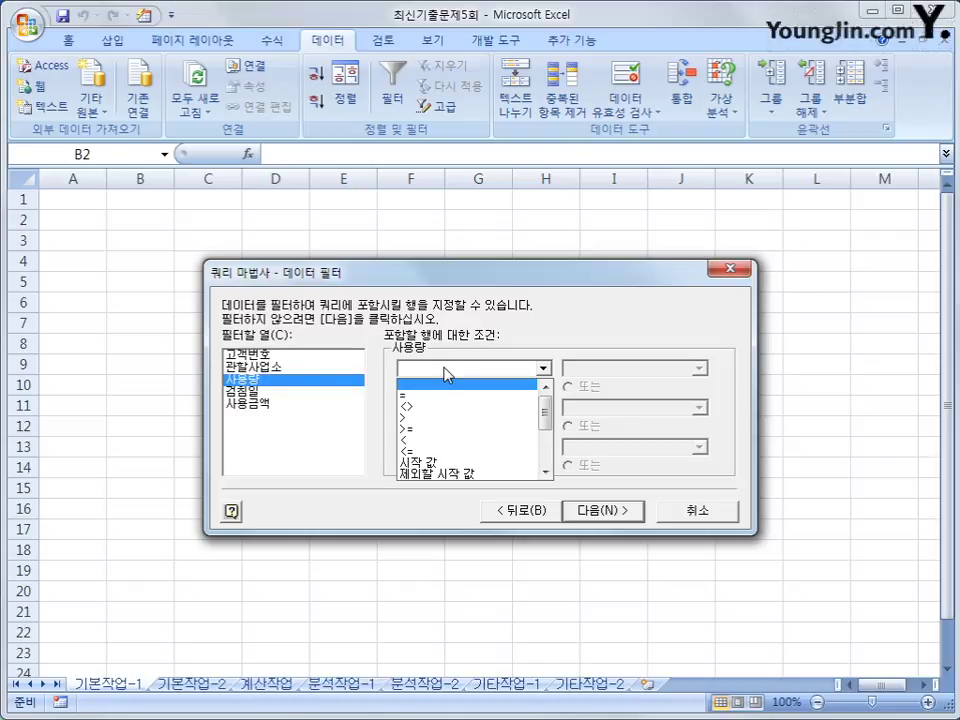
pyautogui.click(441, 437)
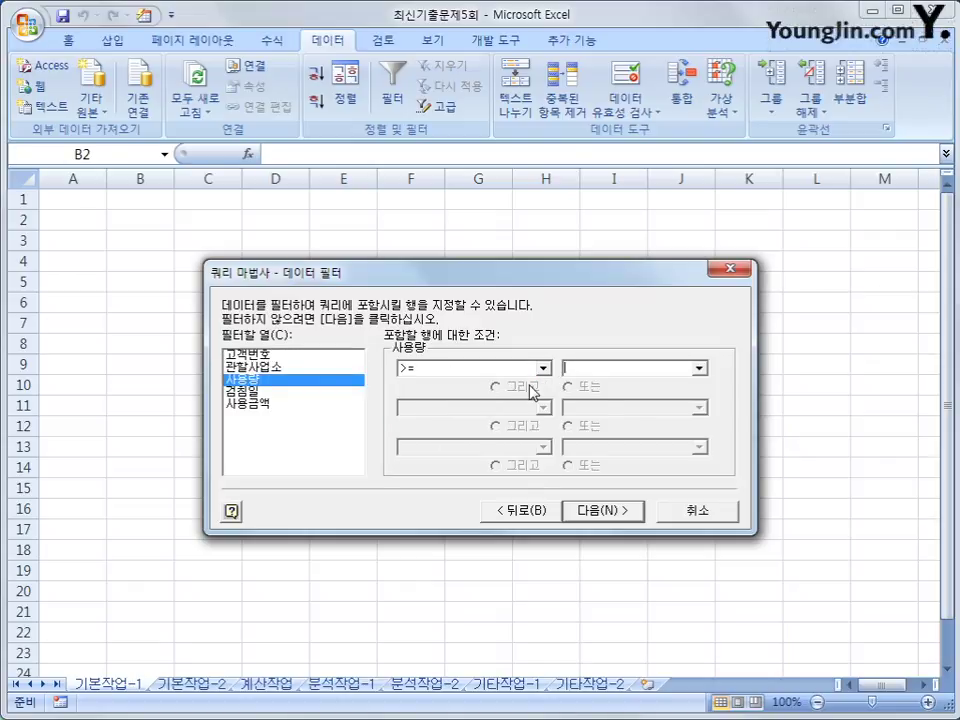
pyautogui.write('100')
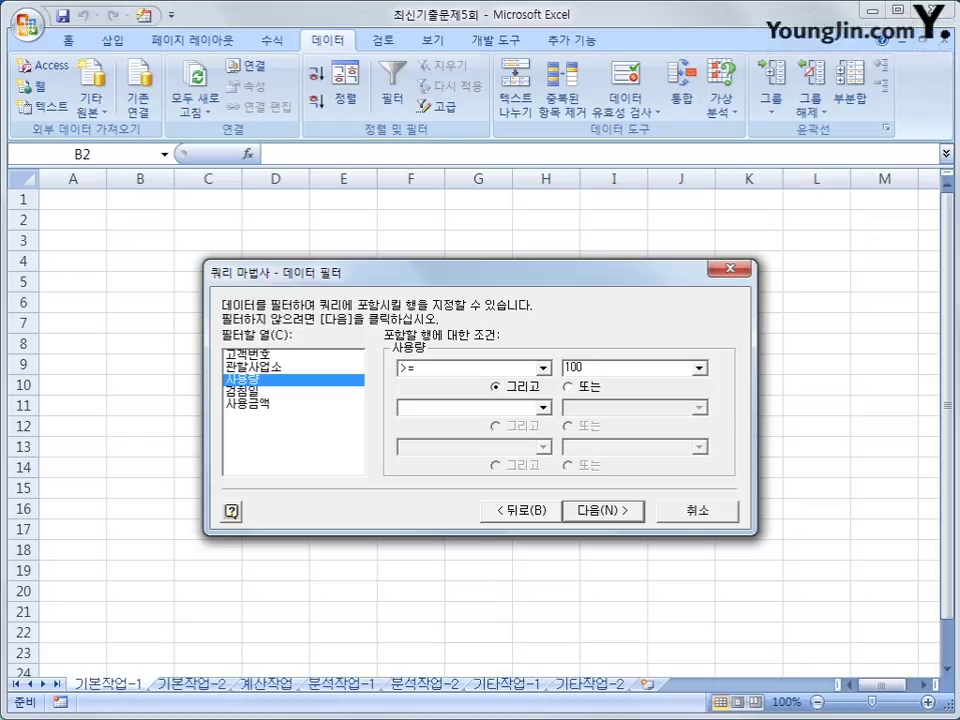
# Add a filter condition that 검침일 is less than or equal to 2015-5-10, and accept the filters.
pyautogui.click(300, 393)
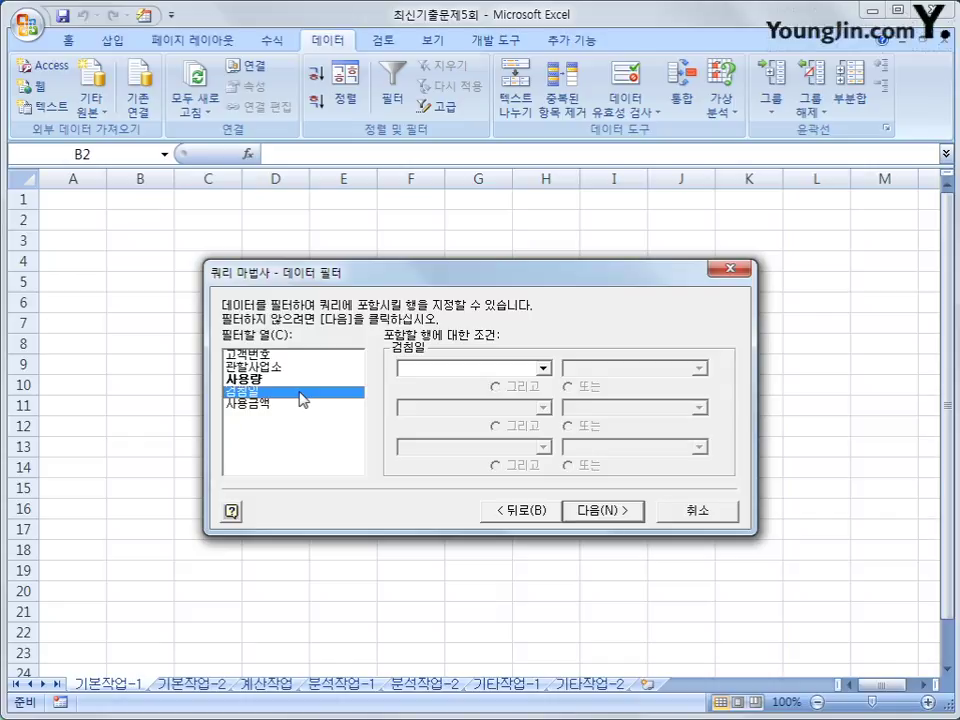
pyautogui.click(405, 368)
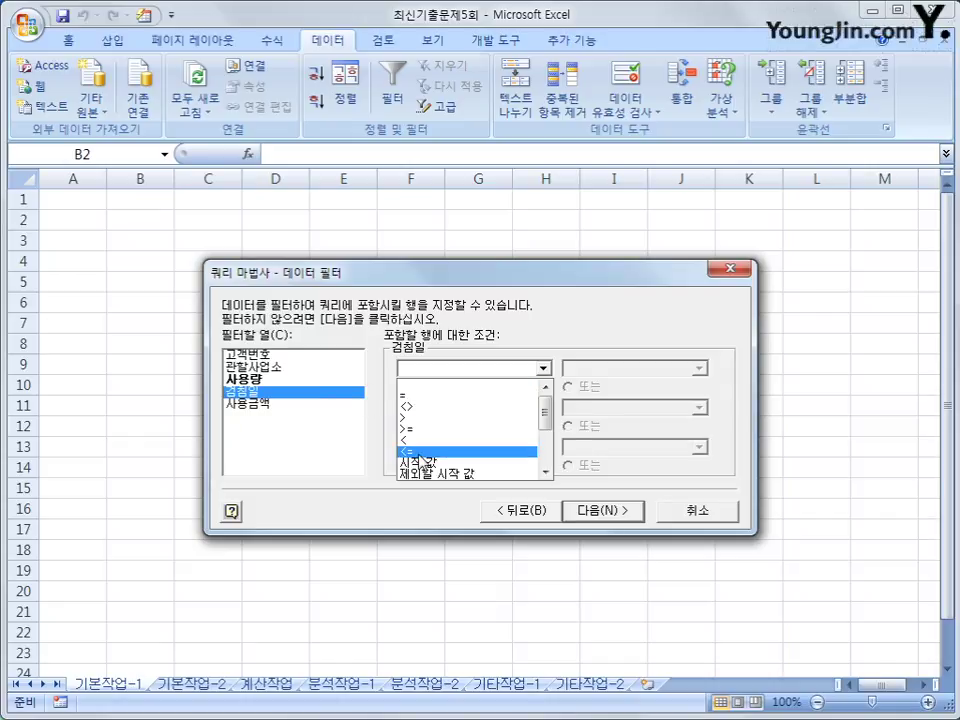
pyautogui.click(425, 452)
pyautogui.press('Tab')
pyautogui.write('2015')
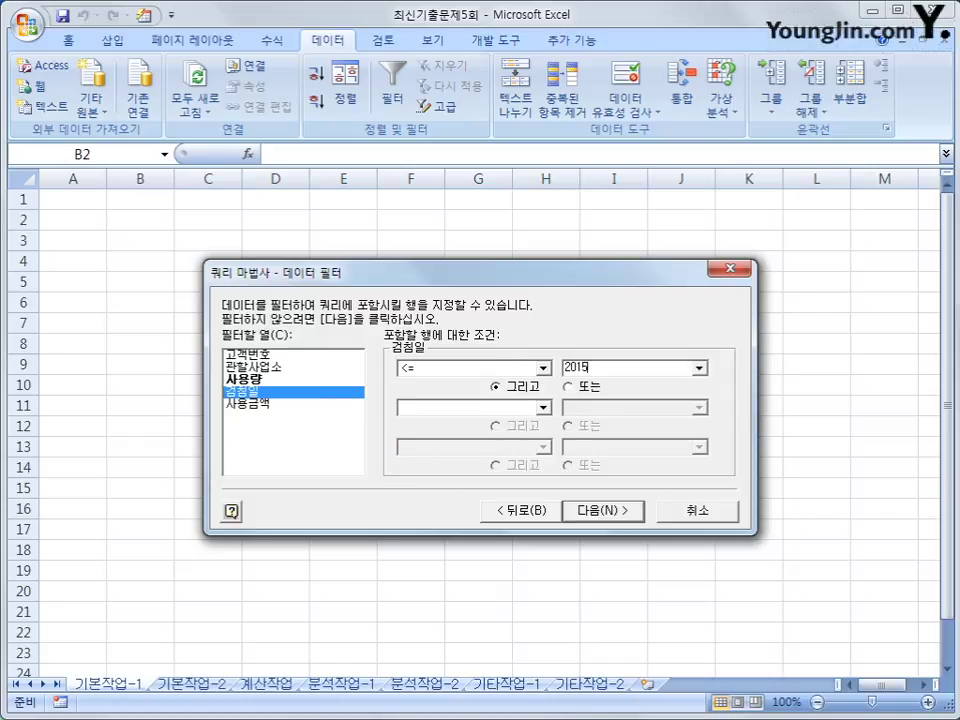
pyautogui.write('-5-10')
pyautogui.click(603, 512)
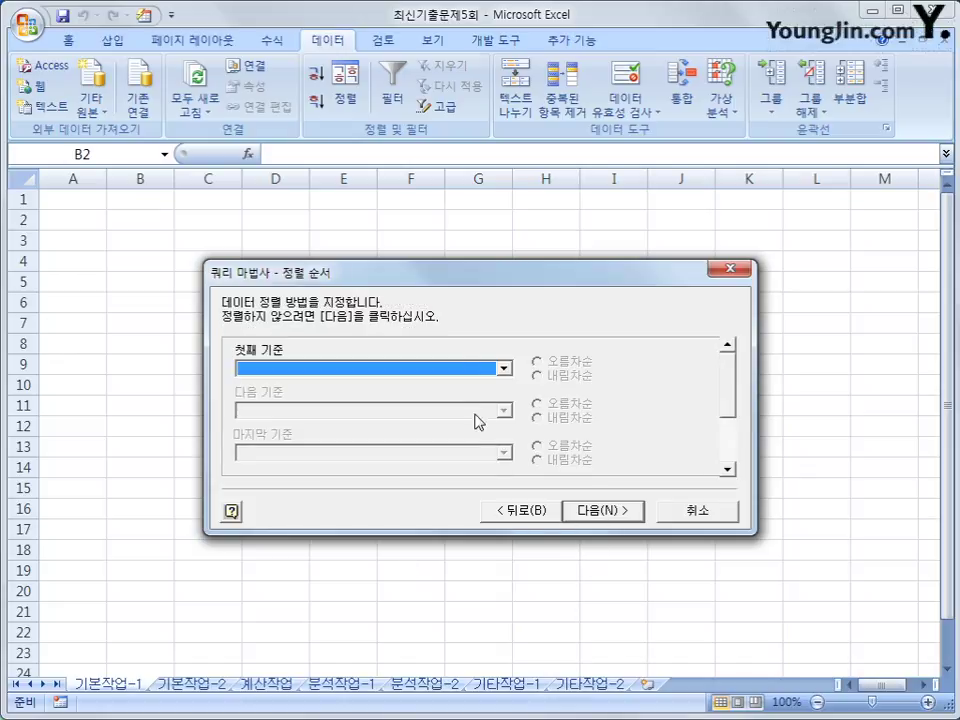
# Sort the query by 관할사업소 ascending, with 사용량 ascending as the second criterion.
pyautogui.click(465, 370)
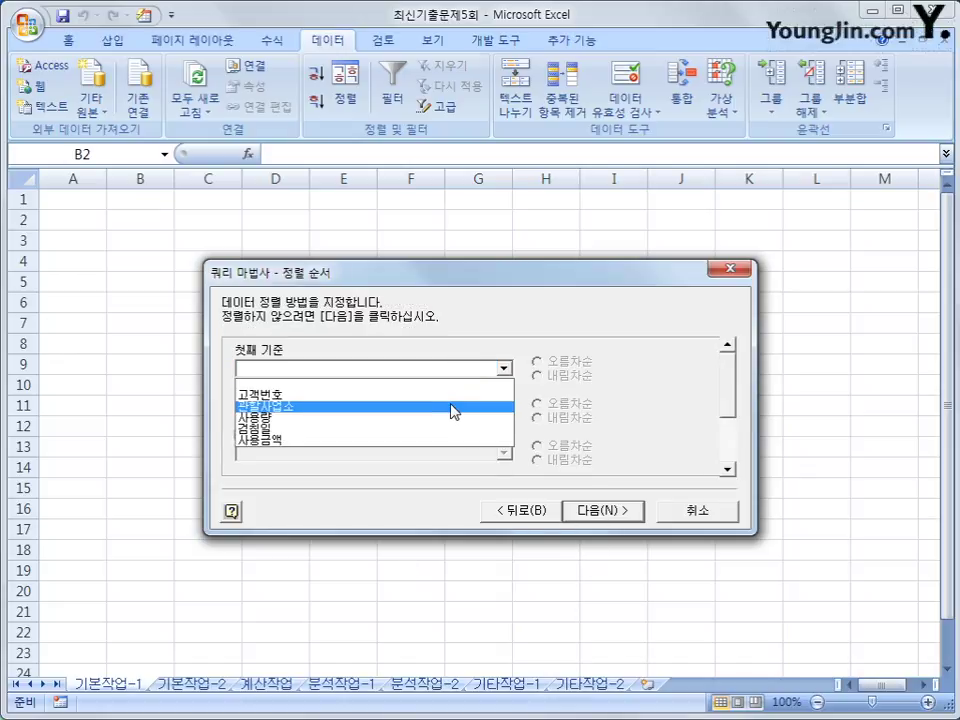
pyautogui.click(455, 407)
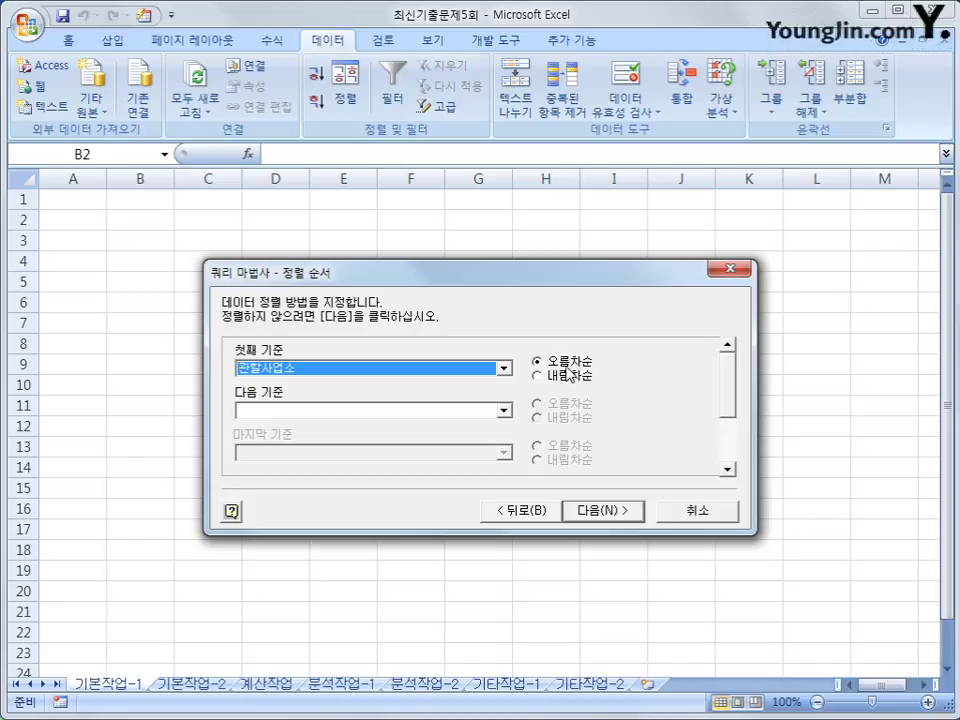
pyautogui.click(497, 411)
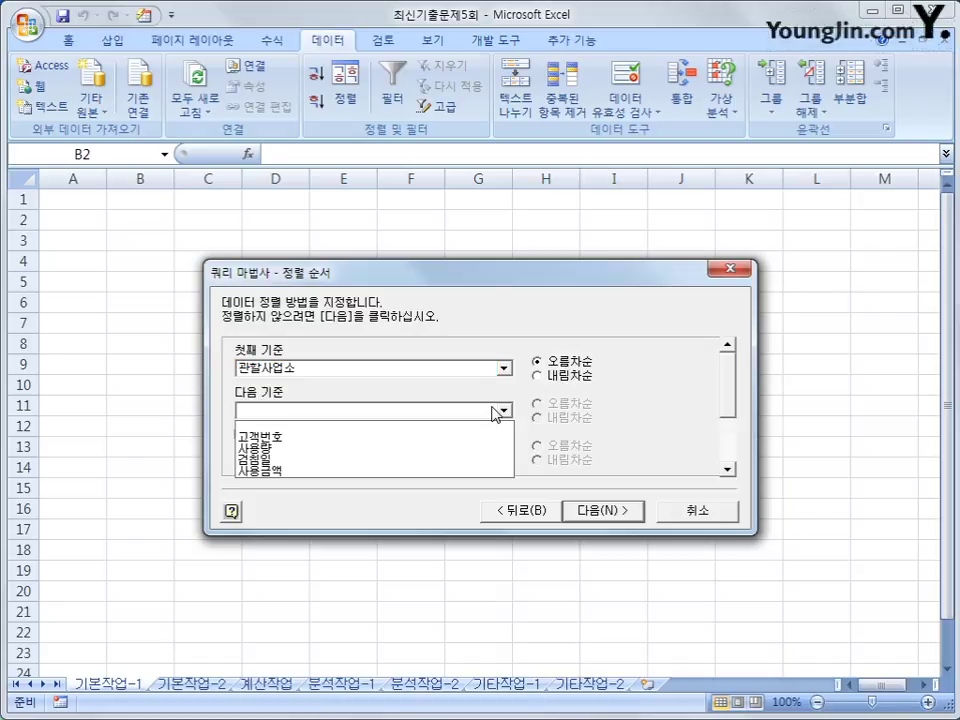
pyautogui.click(463, 449)
pyautogui.click(563, 406)
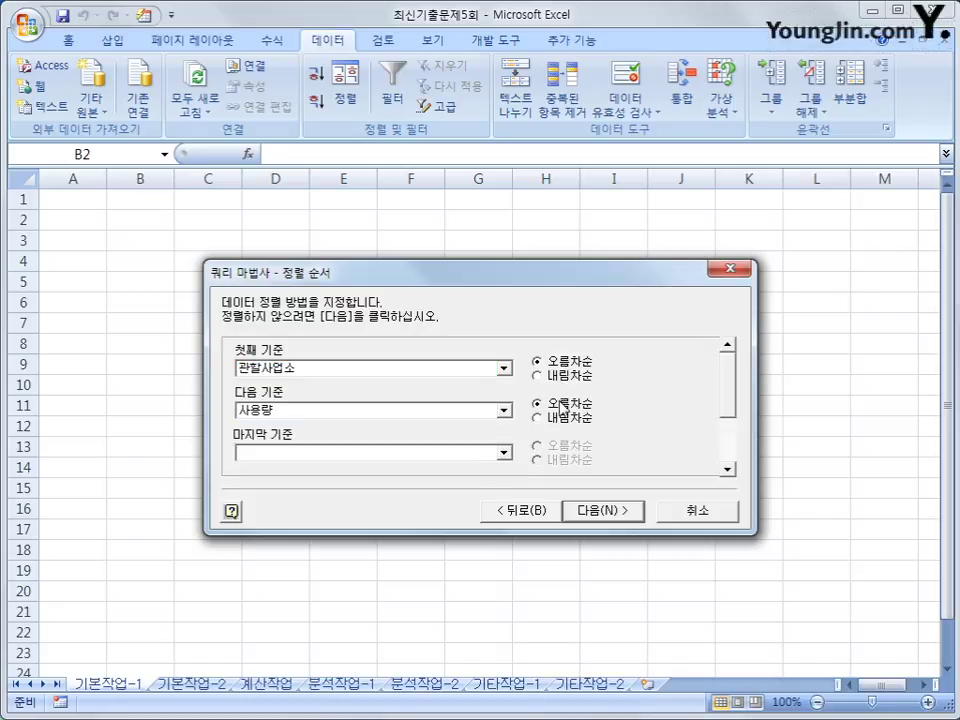
pyautogui.click(580, 512)
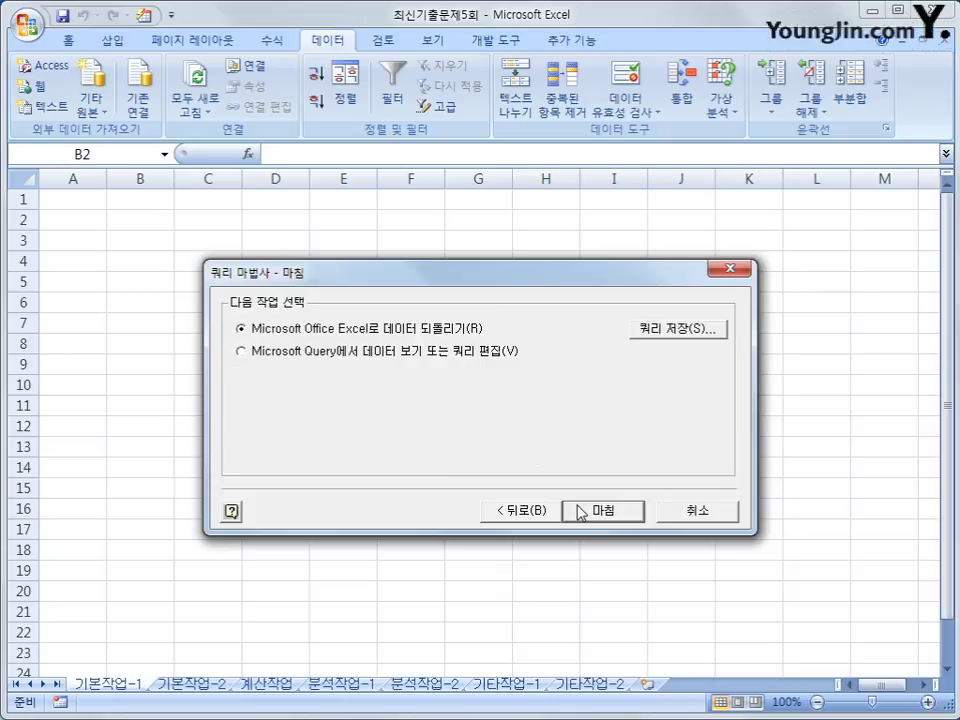
# Finish the query and return the data to Excel as a table in the existing worksheet at $B$2.
pyautogui.click(580, 512)
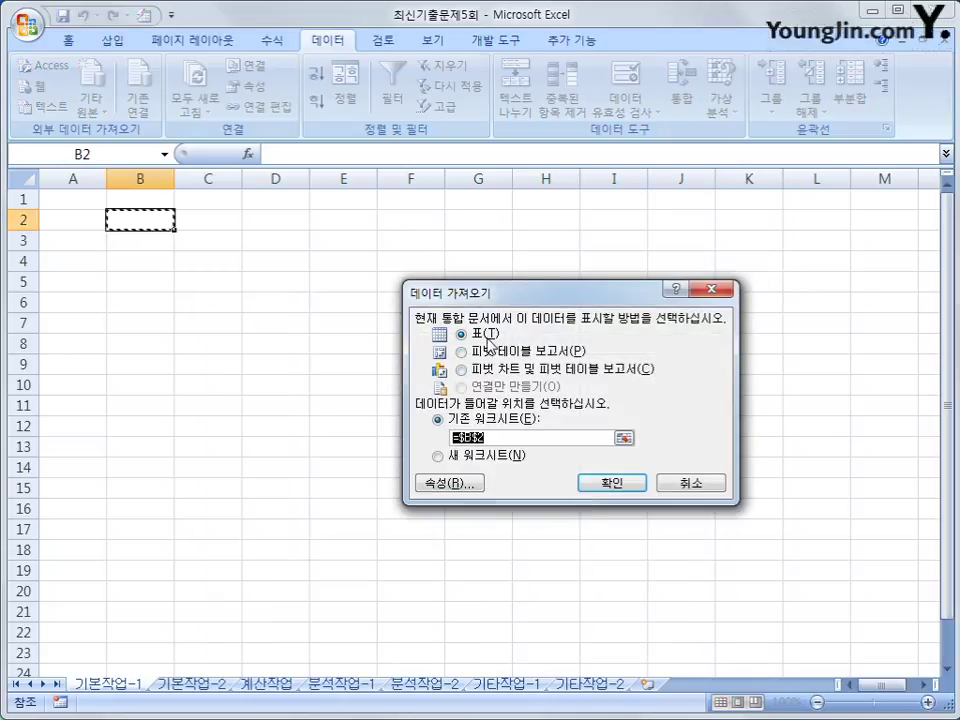
pyautogui.click(487, 337)
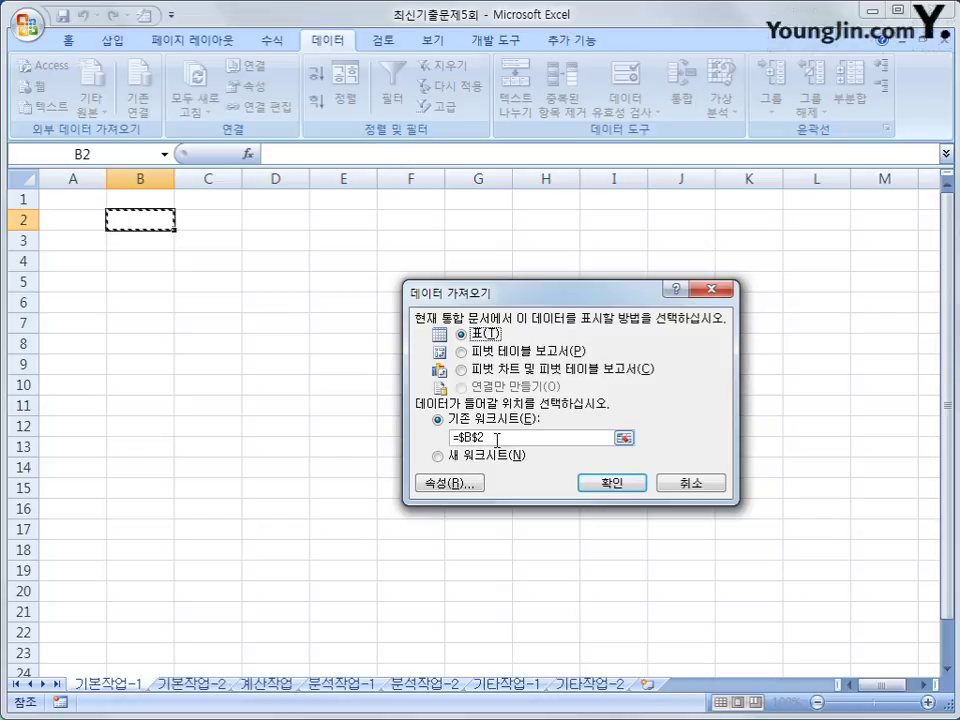
pyautogui.click(585, 484)
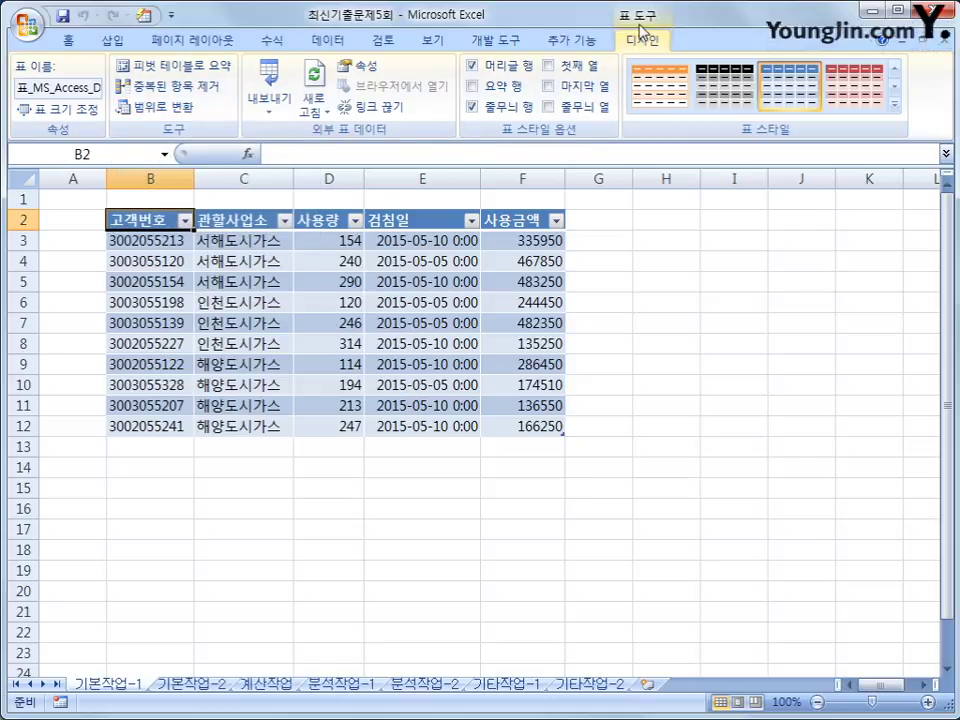
# Convert the imported table to a normal range, accepting removal of the query definition, and deselect it.
pyautogui.click(173, 118)
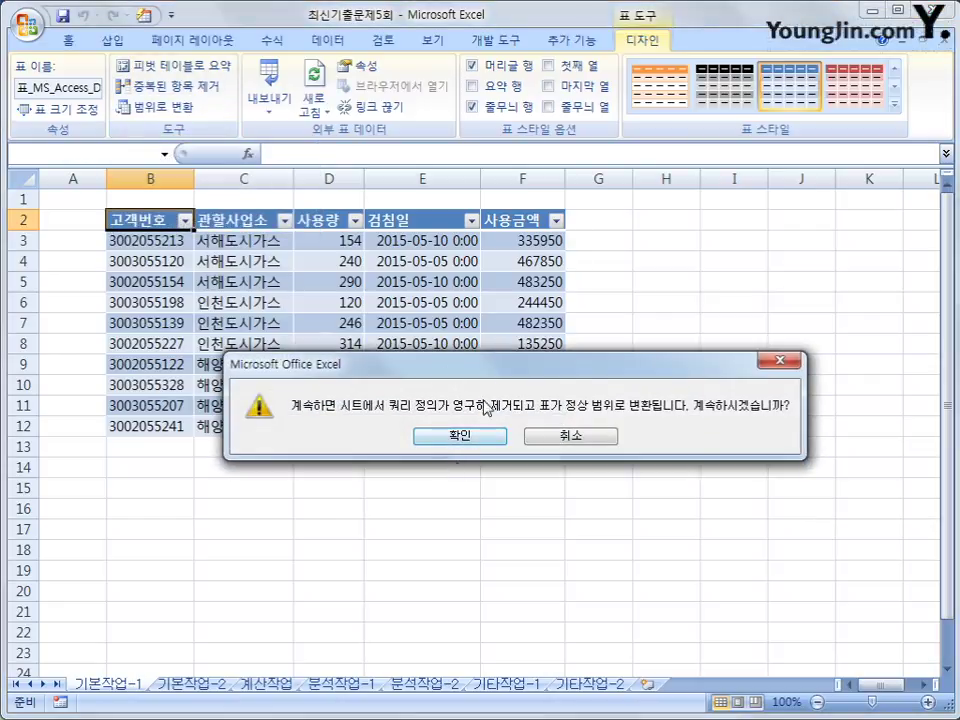
pyautogui.moveTo(487, 376); pyautogui.dragTo(457, 347)
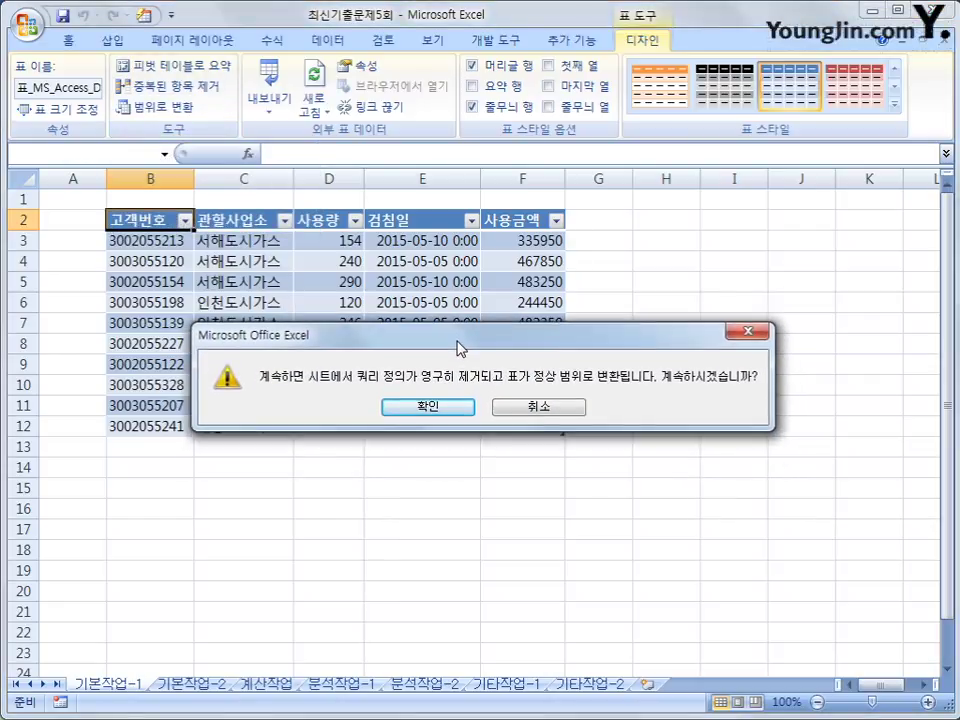
pyautogui.click(424, 407)
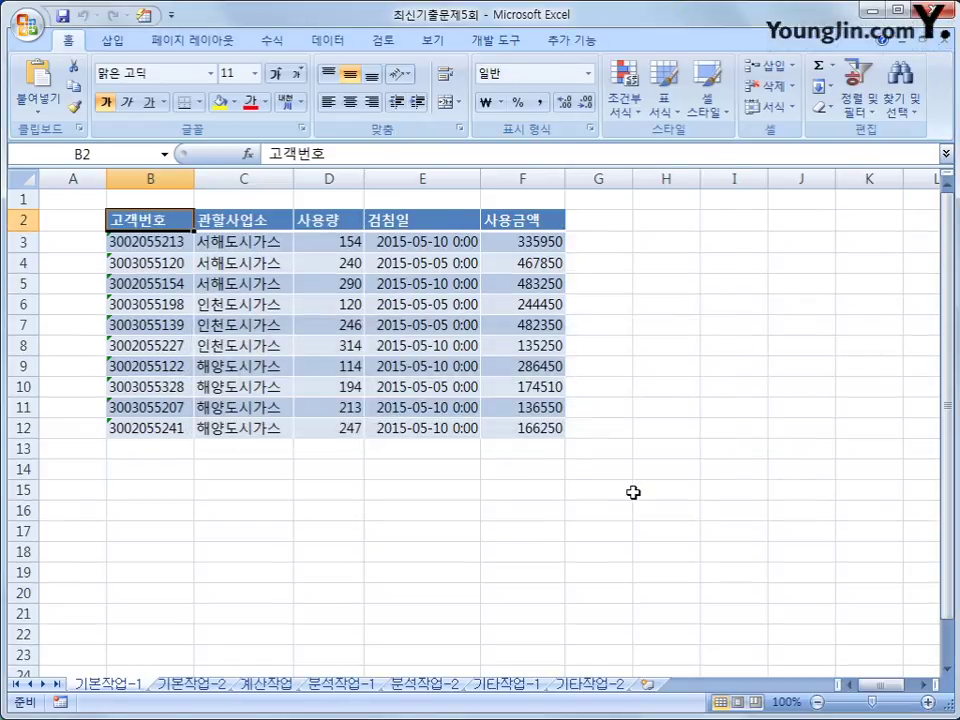
pyautogui.click(634, 493)
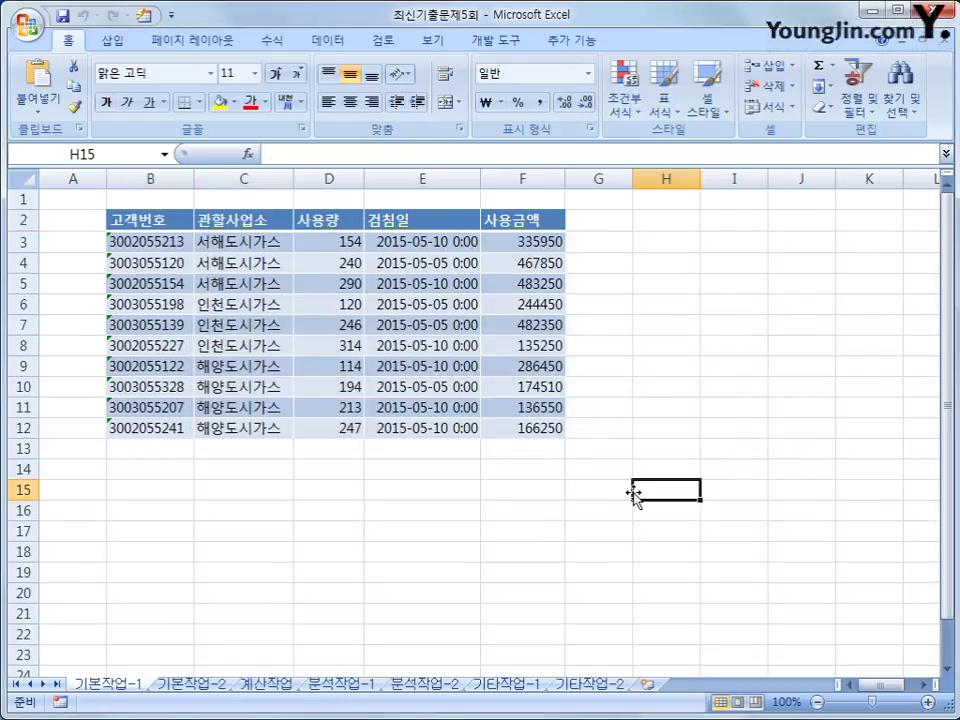
# Switch to the 기본작업-2 sheet and enter the criteria heading 조건 in cell A23, beneath the table.
pyautogui.click(192, 684)
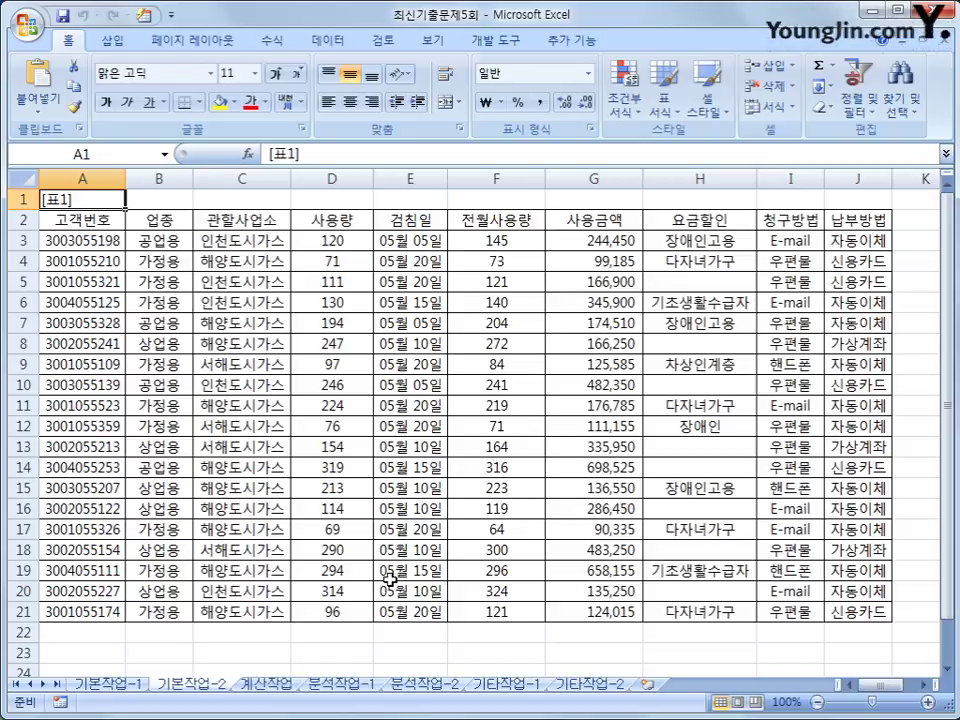
pyautogui.moveTo(77, 219); pyautogui.dragTo(836, 614)
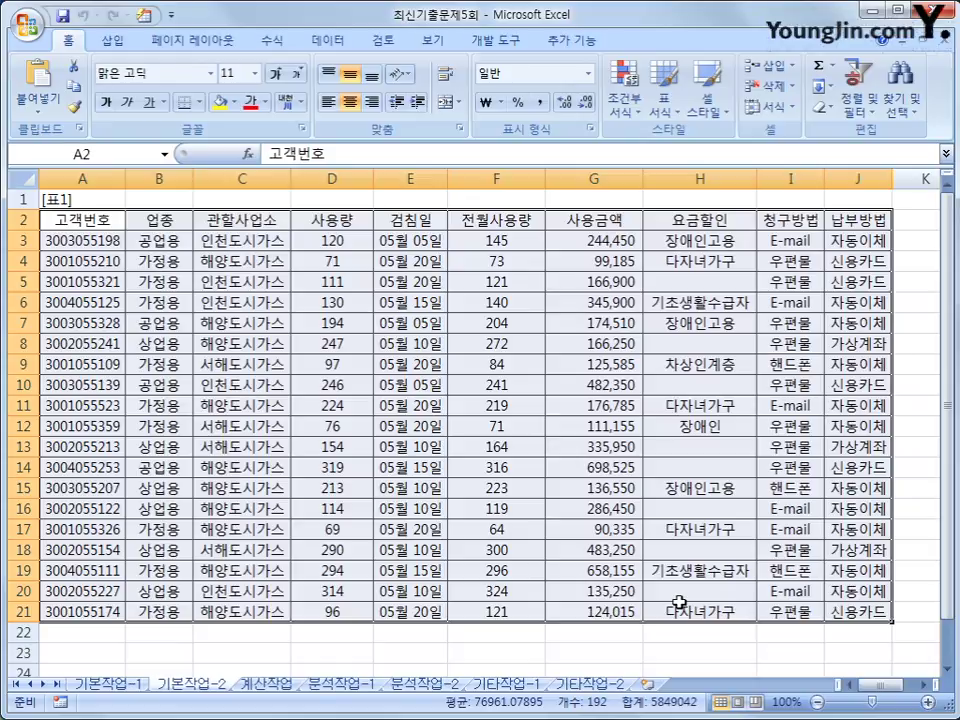
pyautogui.click(86, 219)
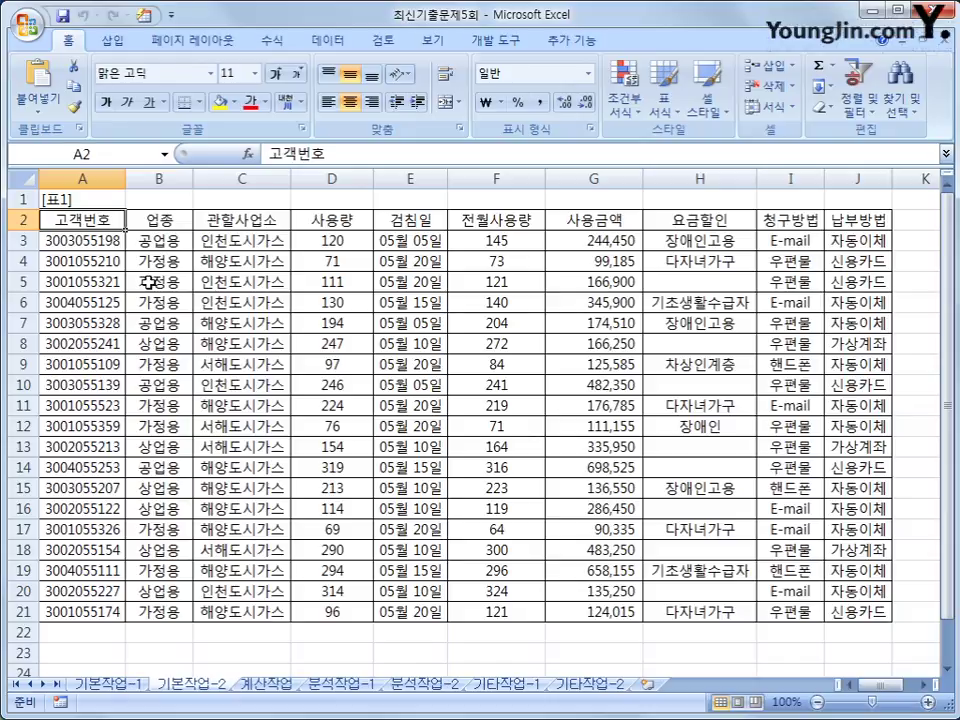
pyautogui.click(358, 219)
pyautogui.click(512, 219)
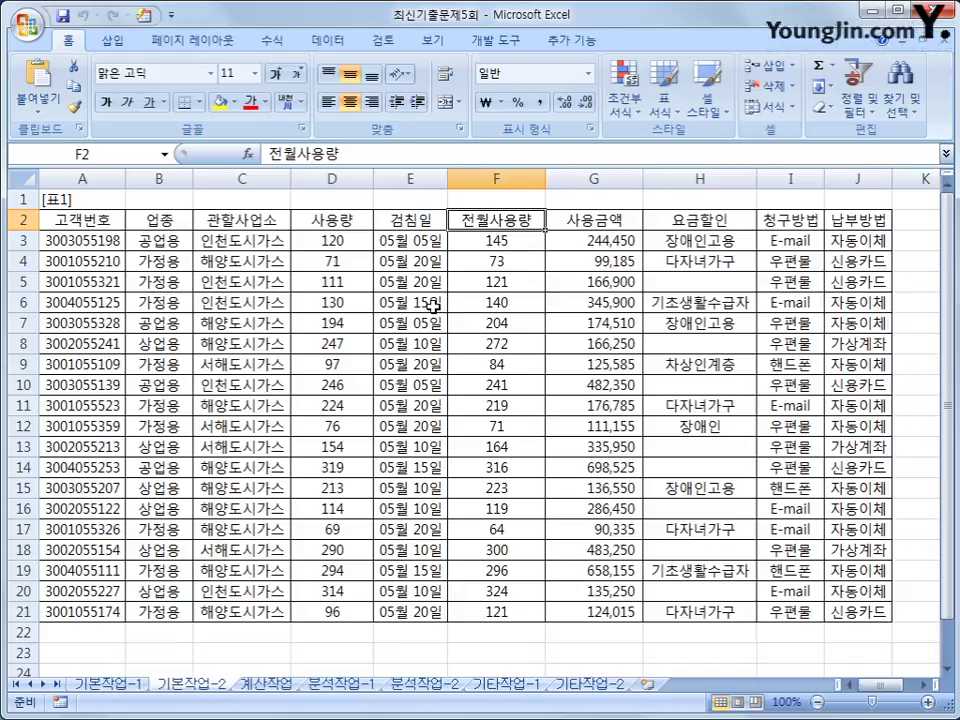
pyautogui.scroll(-3, 432, 305)
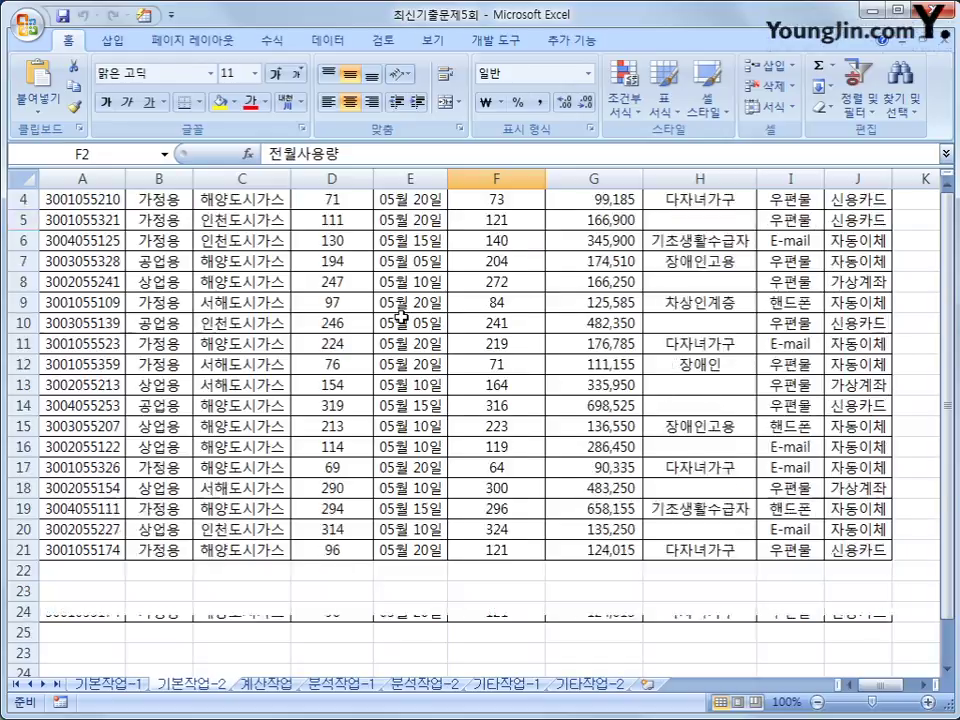
pyautogui.click(95, 474)
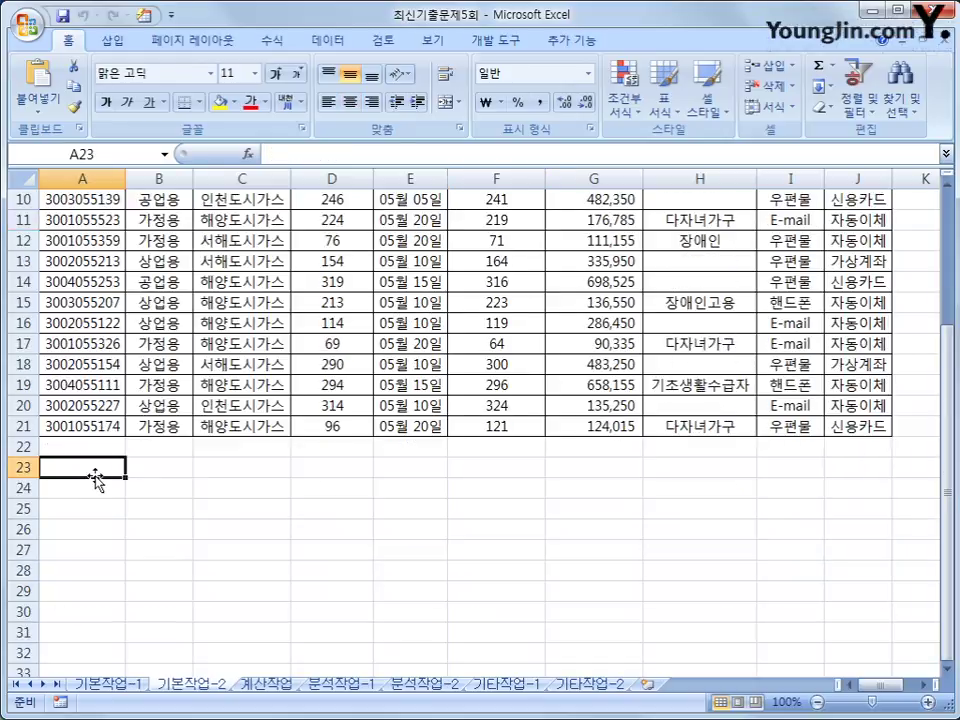
pyautogui.write('조건')
pyautogui.press('Return')
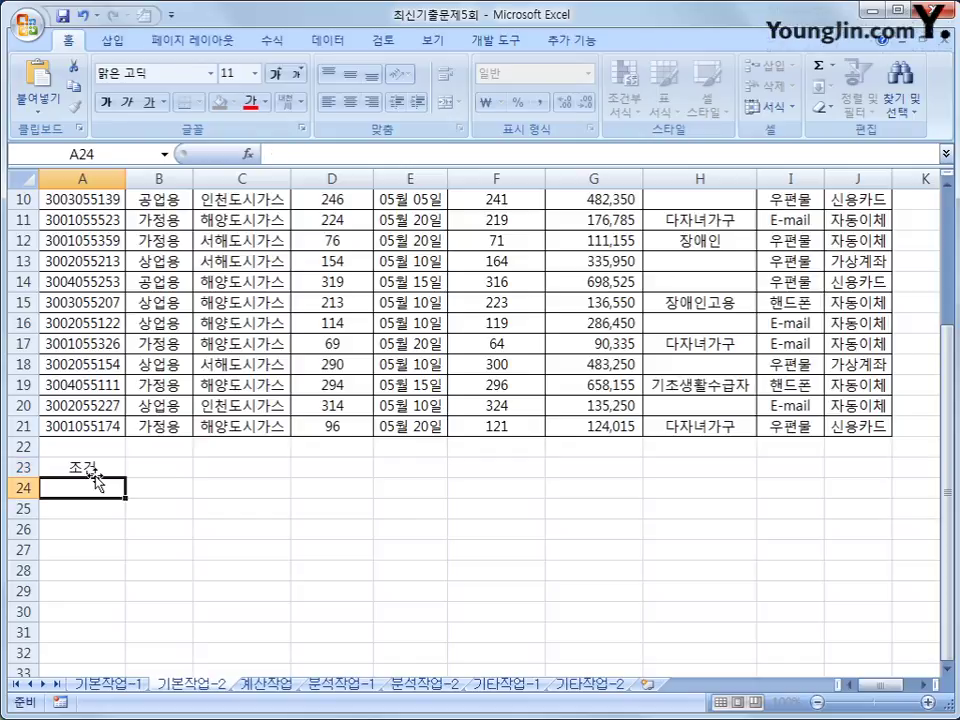
# Begin an OR formula in A24 whose first condition is LEFT(A3,4)="3001".
pyautogui.write('=')
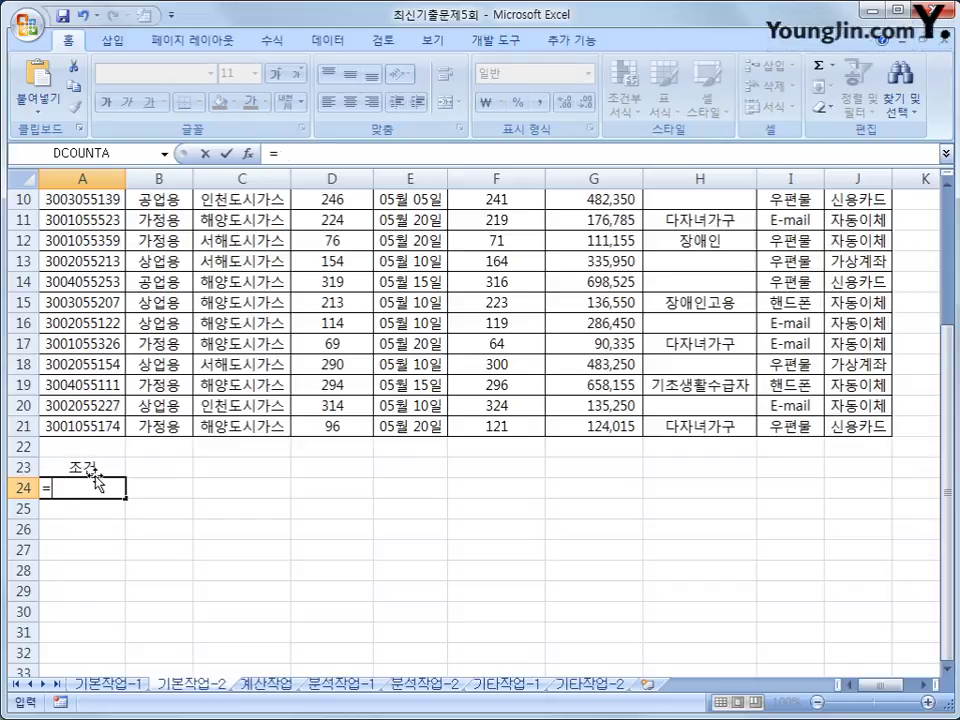
pyautogui.write('or(')
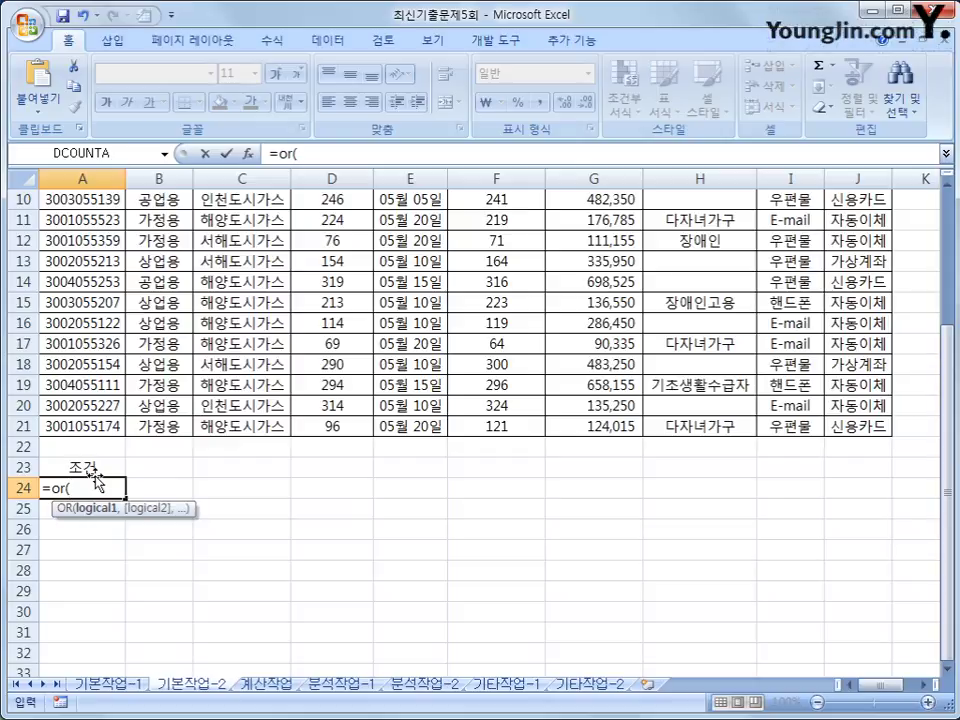
pyautogui.write('left(')
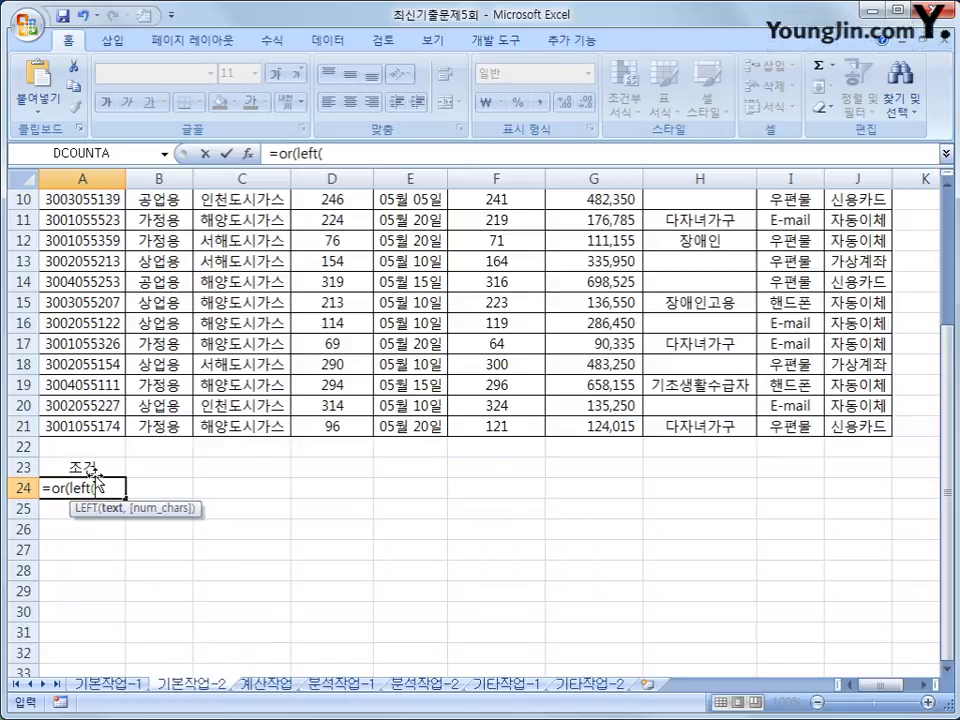
pyautogui.scroll(3, 95, 478)
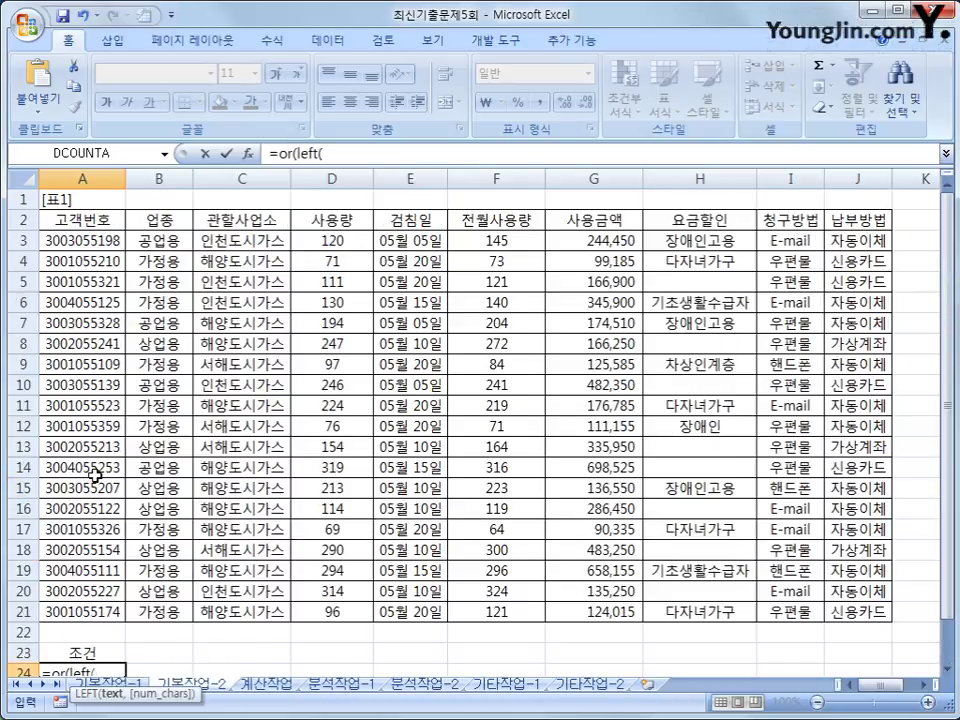
pyautogui.click(97, 240)
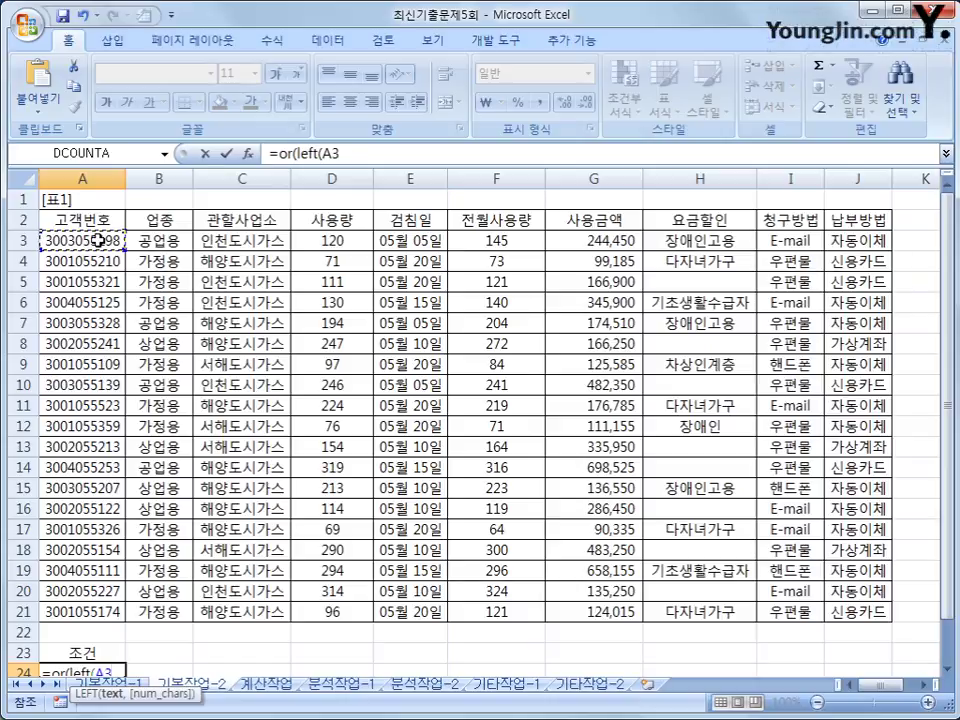
pyautogui.write(',')
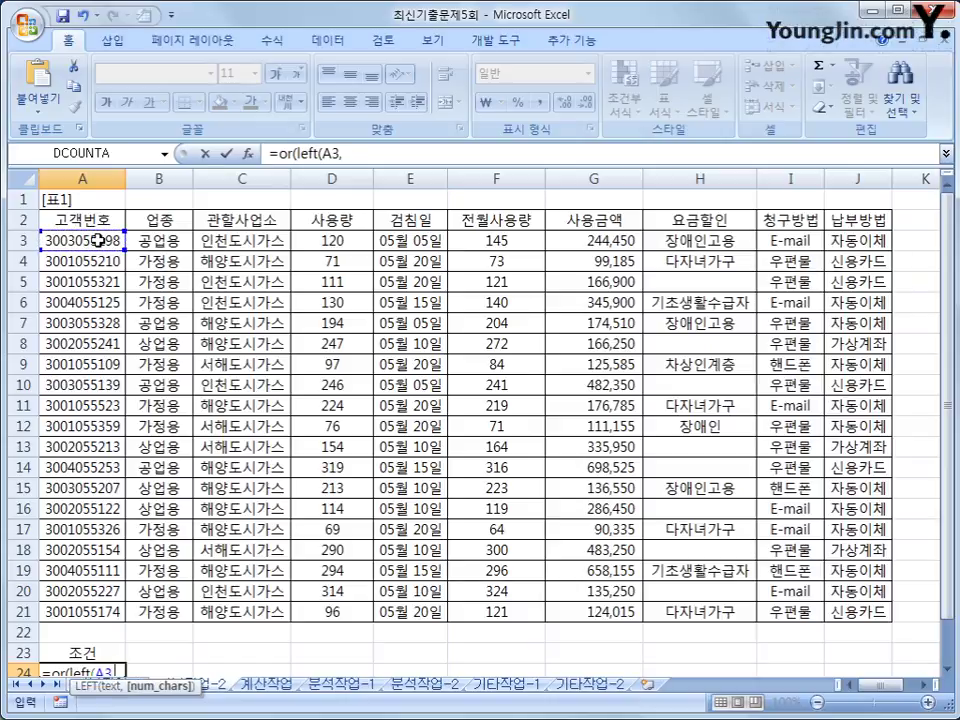
pyautogui.write('4)="')
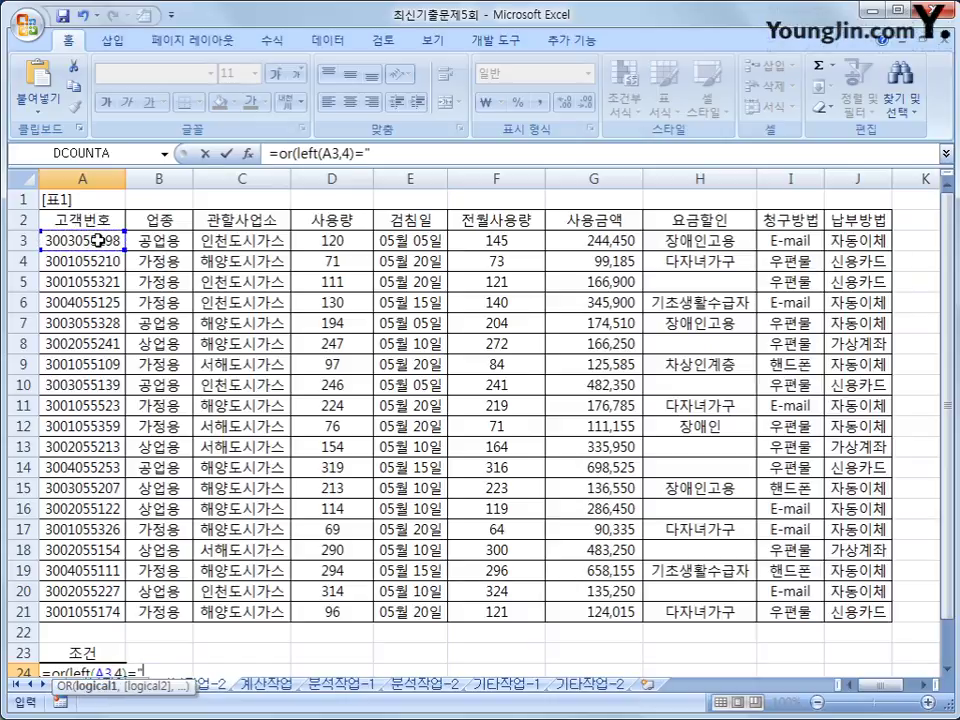
pyautogui.write('3001",')
# Add a nested AND to the A24 formula as the second OR argument, with AVERAGE(D3,F3)>=150 as its first condition.
pyautogui.scroll(-3, 97, 240)
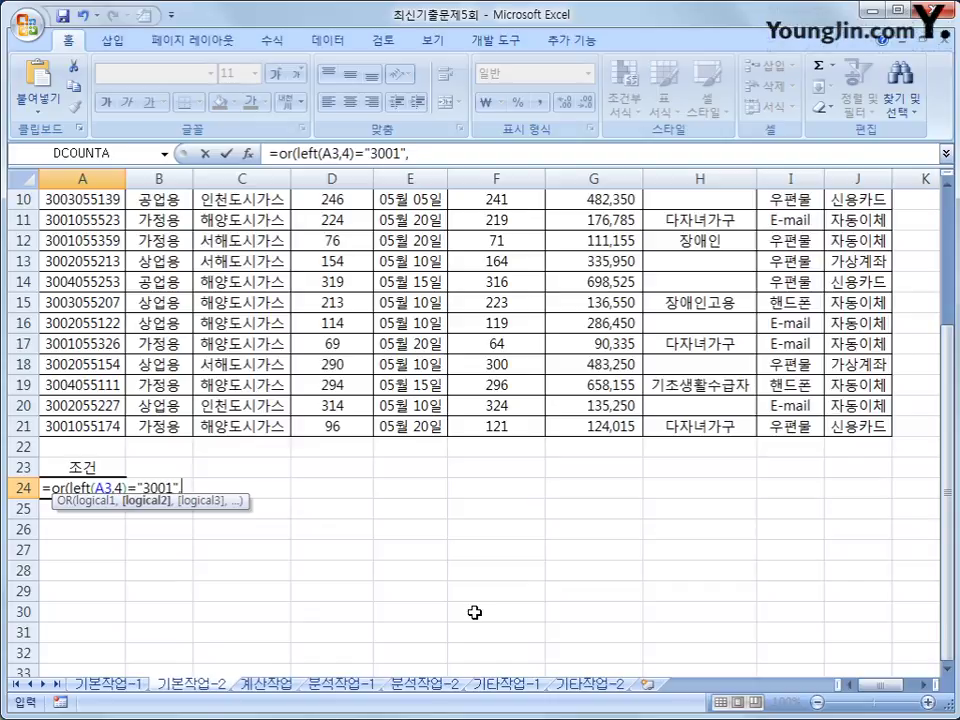
pyautogui.write('and(')
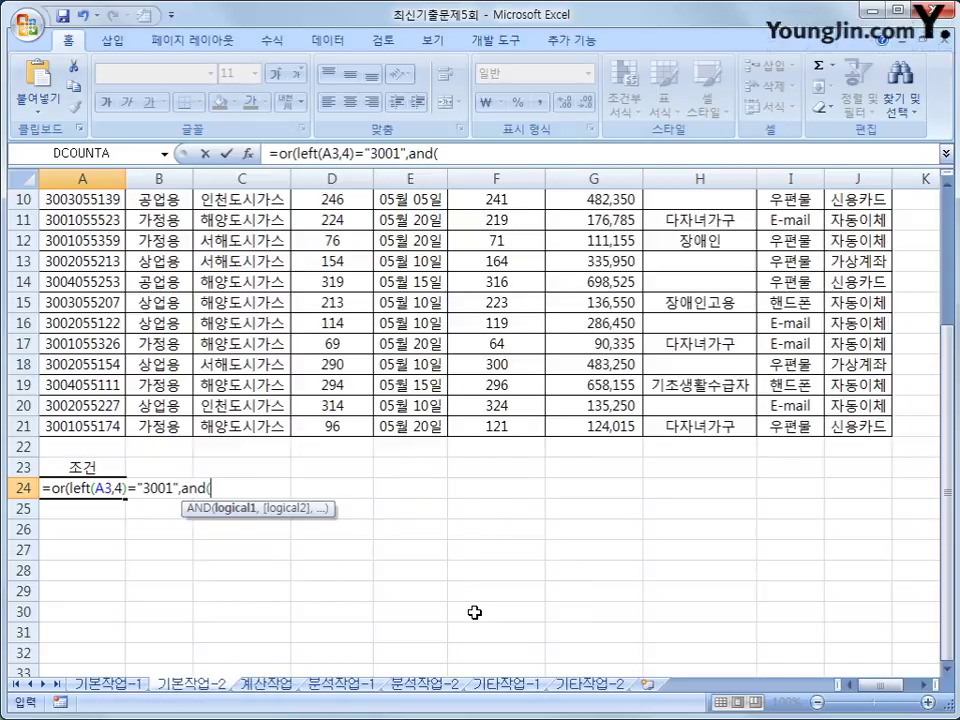
pyautogui.write('avera')
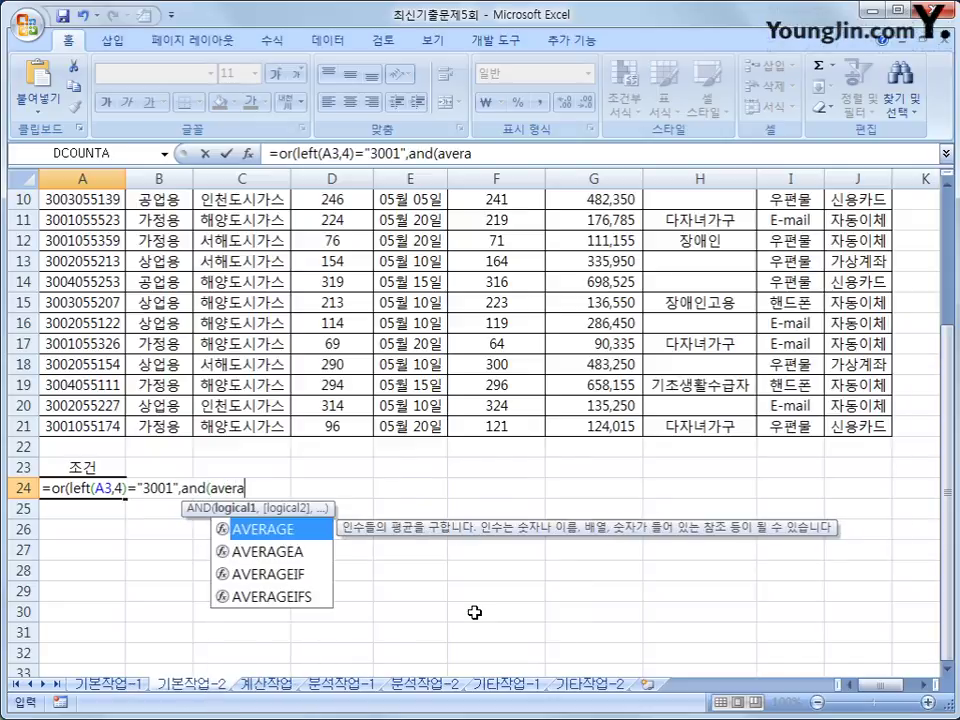
pyautogui.press('Tab')
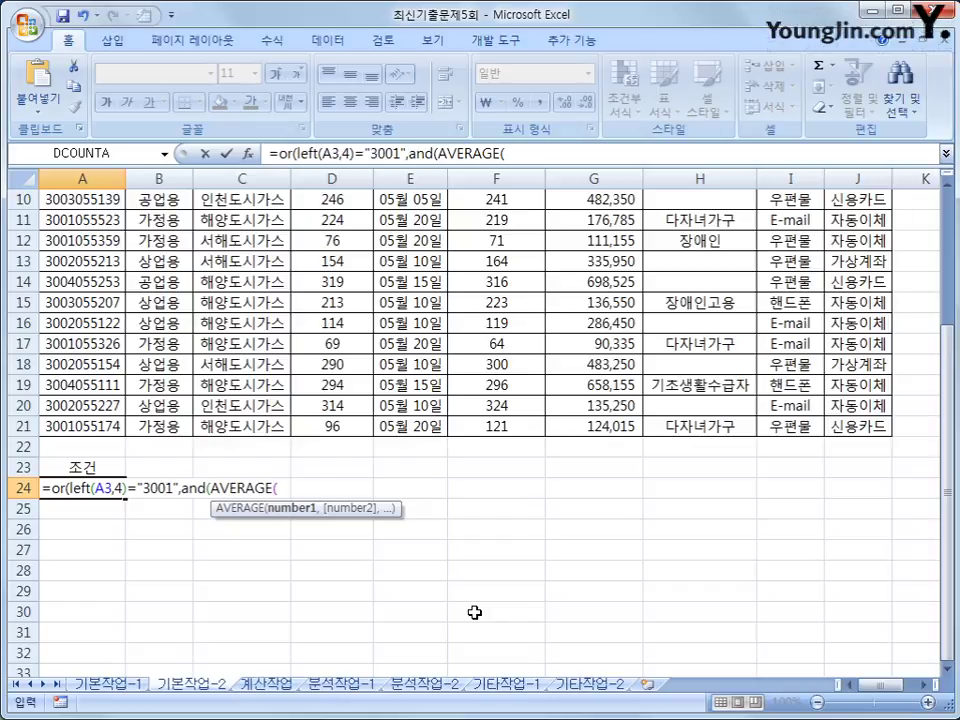
pyautogui.scroll(3, 415, 185)
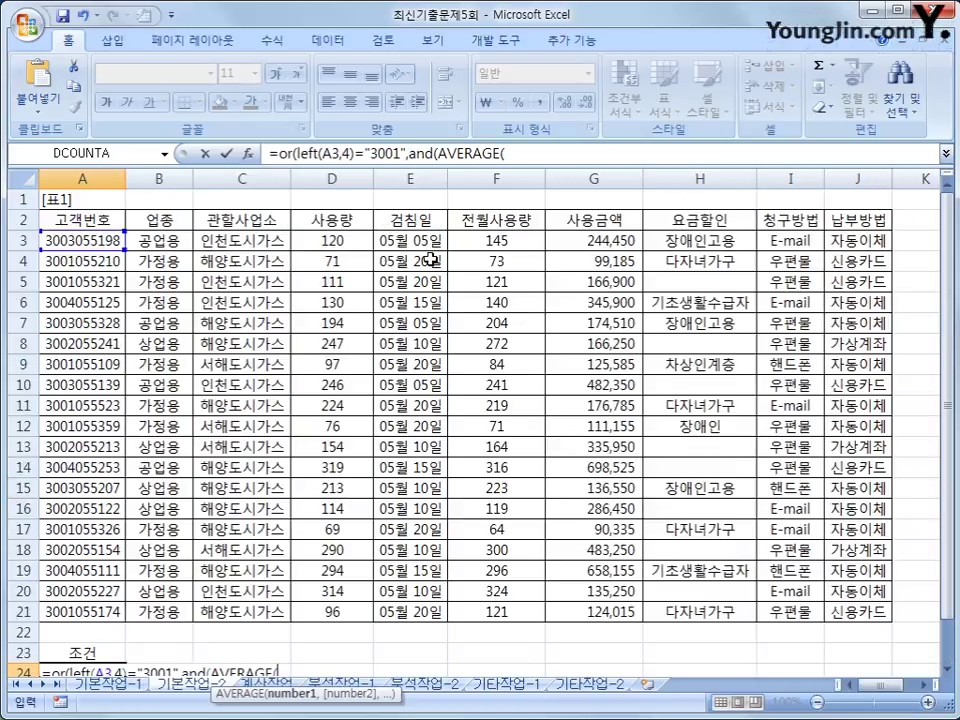
pyautogui.click(332, 240)
pyautogui.write(',')
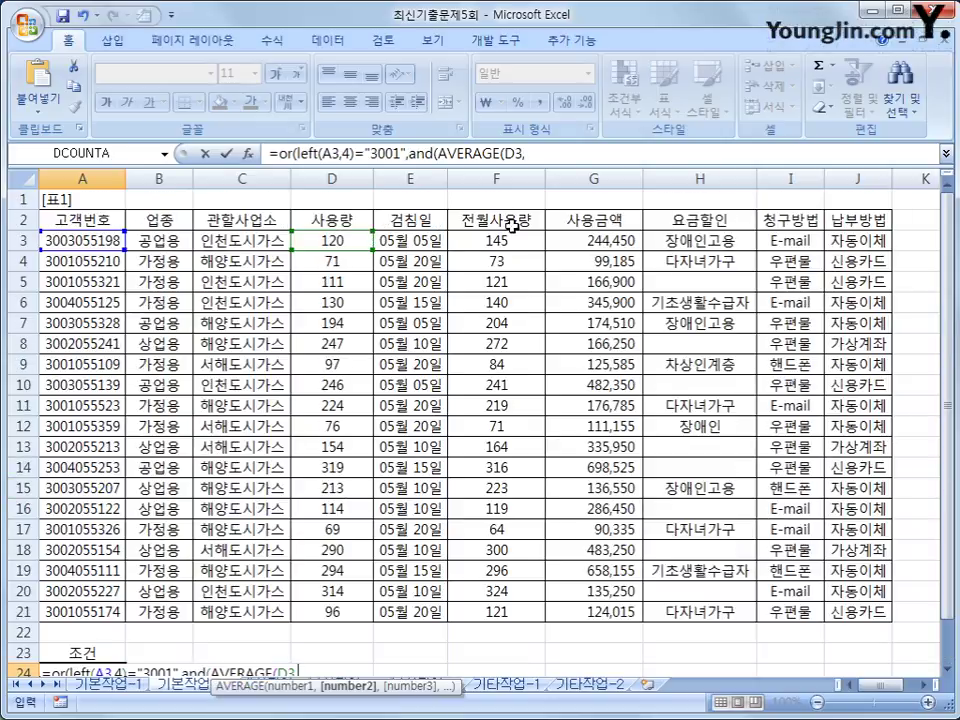
pyautogui.click(490, 240)
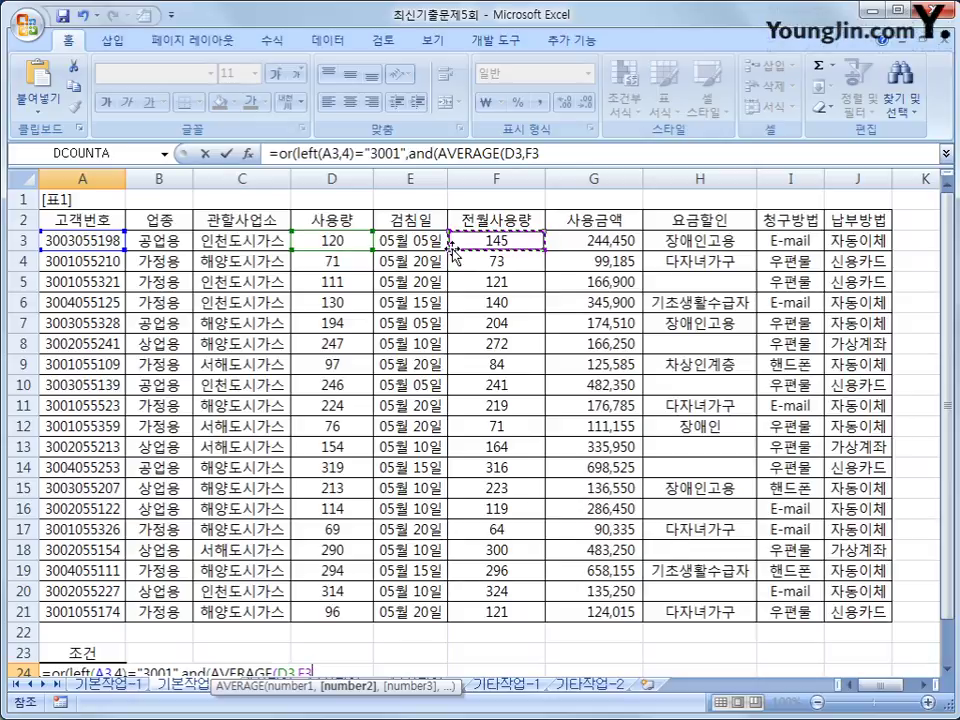
pyautogui.write(')>=')
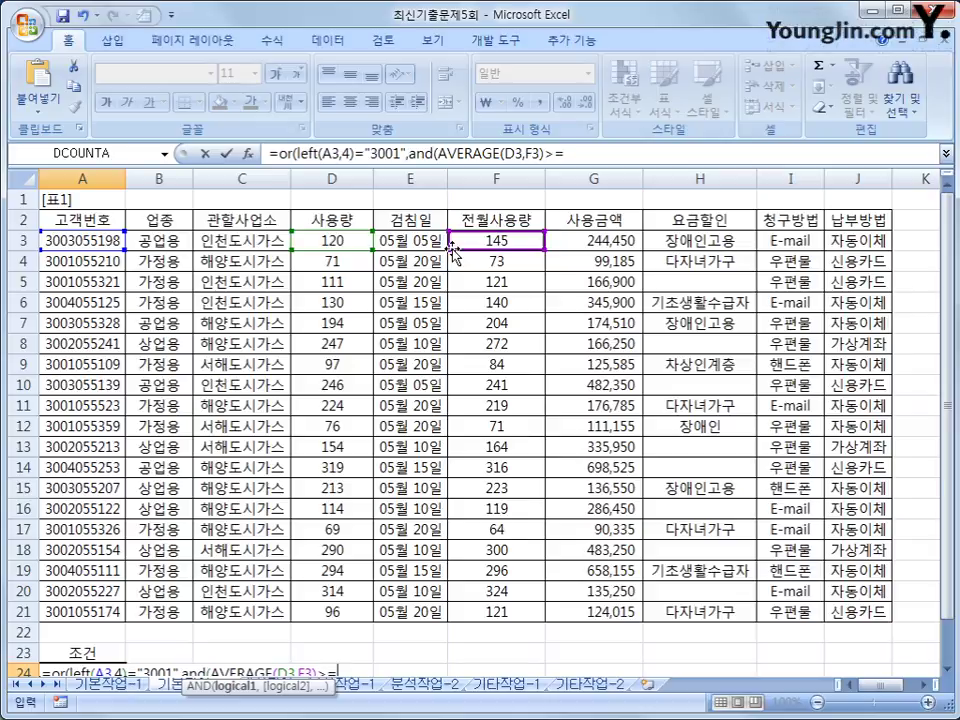
pyautogui.write('150,')
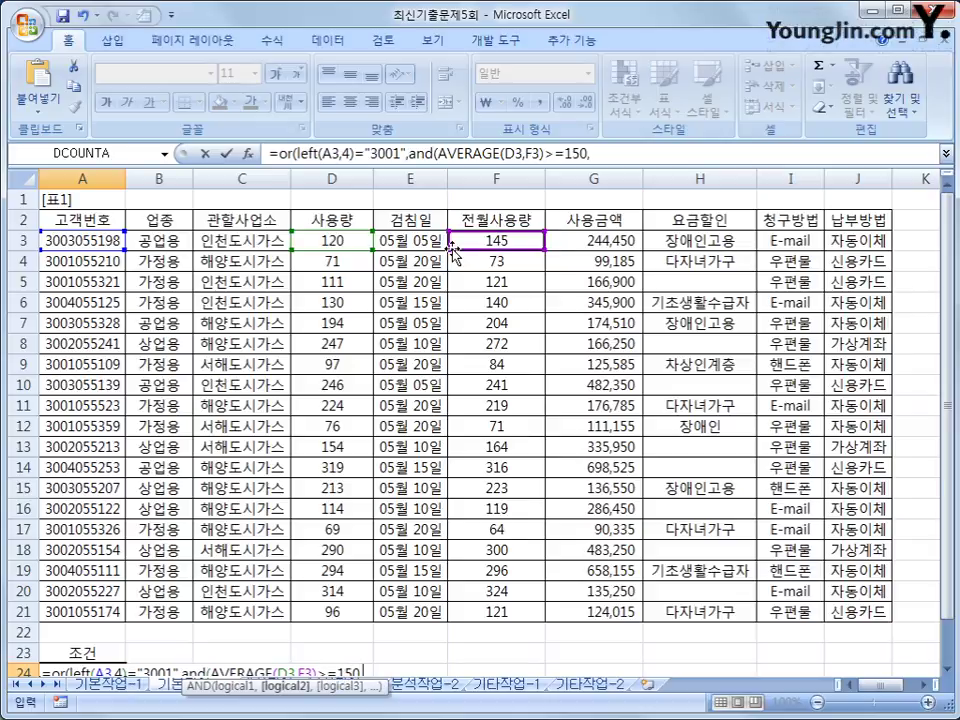
# Add AVERAGE(D3,F3)<250 as the second AND condition, close both functions and commit the formula in A24.
pyautogui.write('aver')
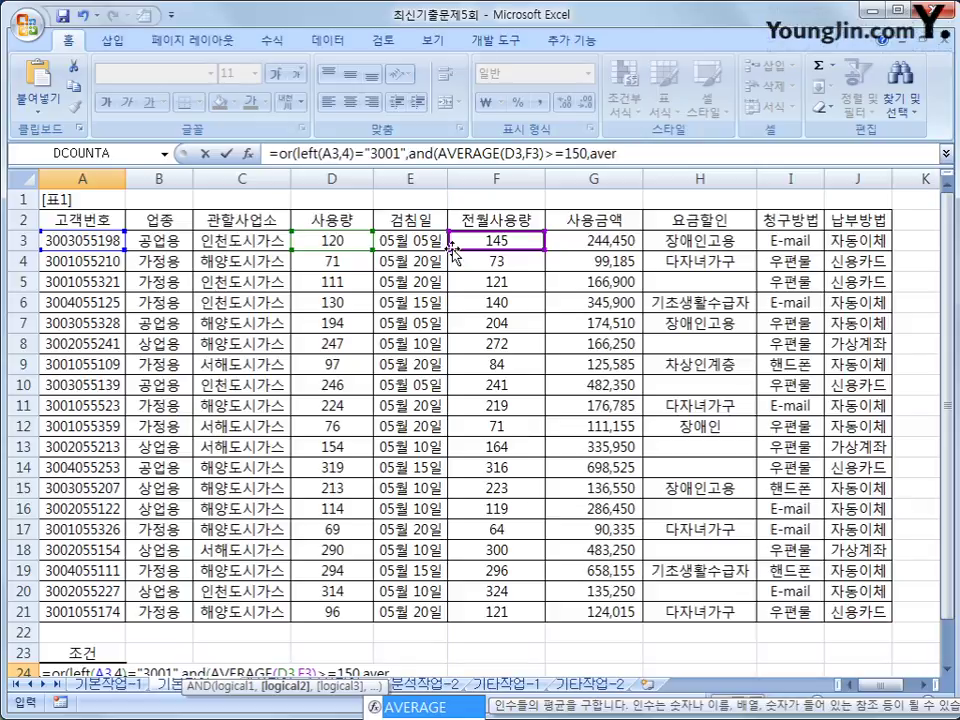
pyautogui.press('Tab')
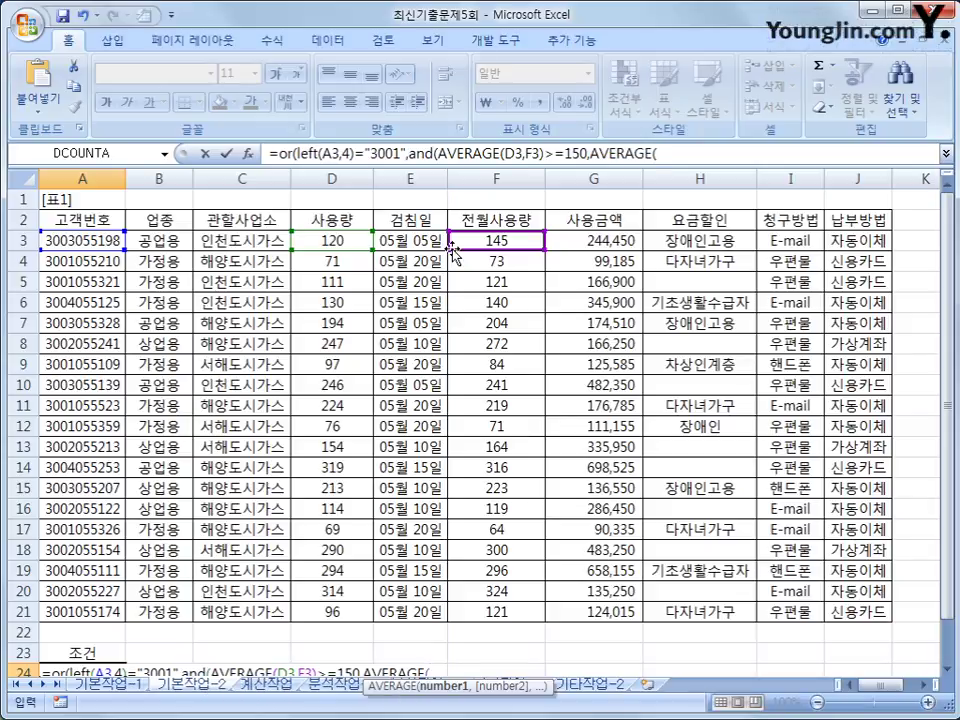
pyautogui.click(318, 241)
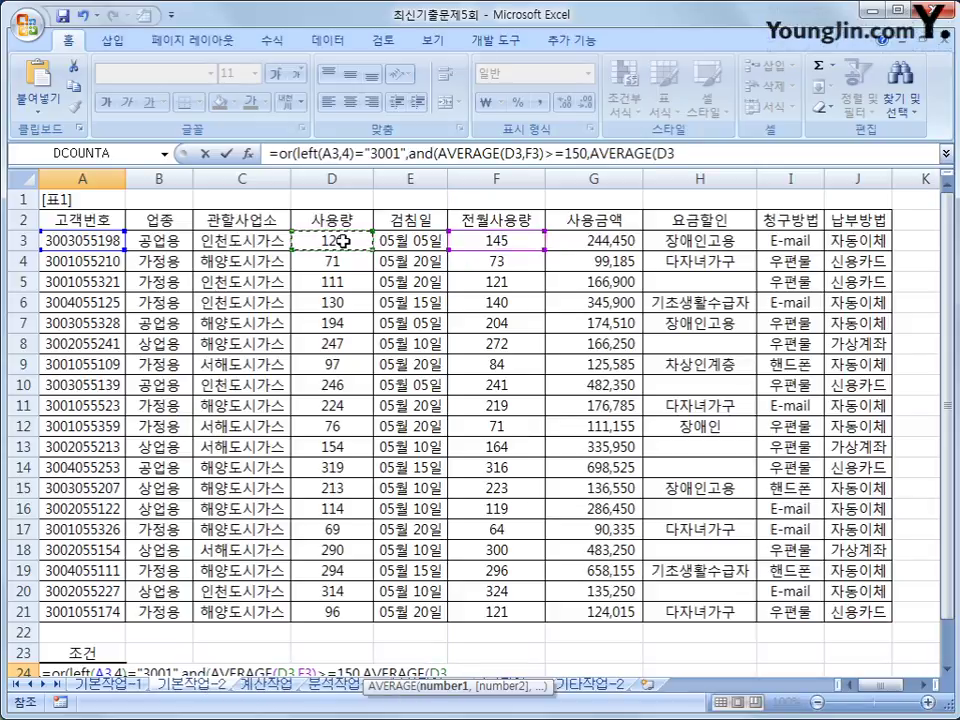
pyautogui.write(',')
pyautogui.click(513, 241)
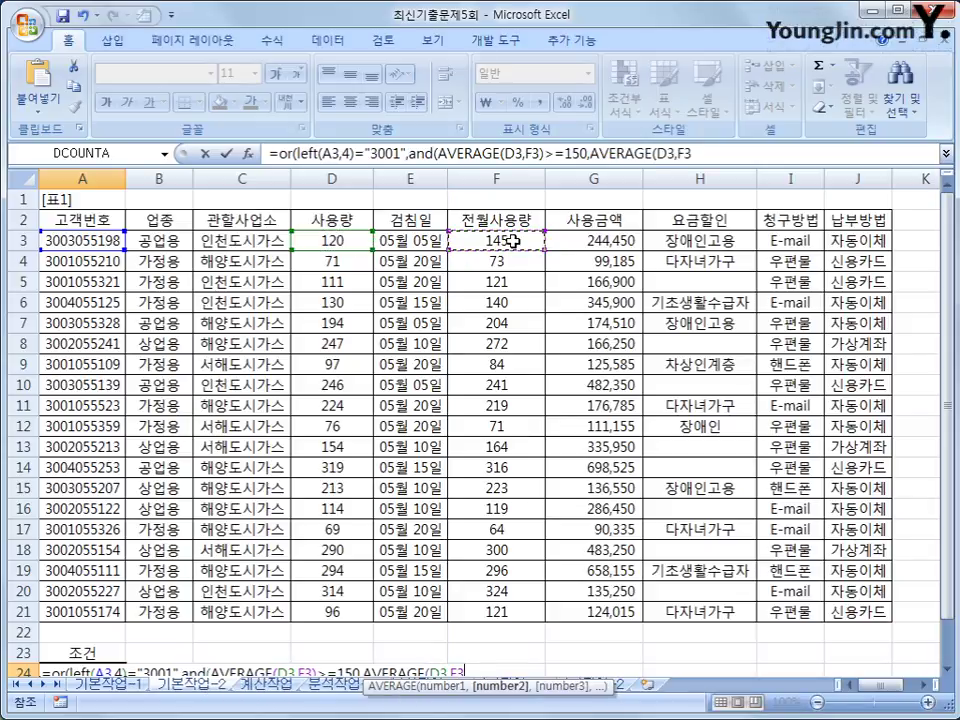
pyautogui.write(')')
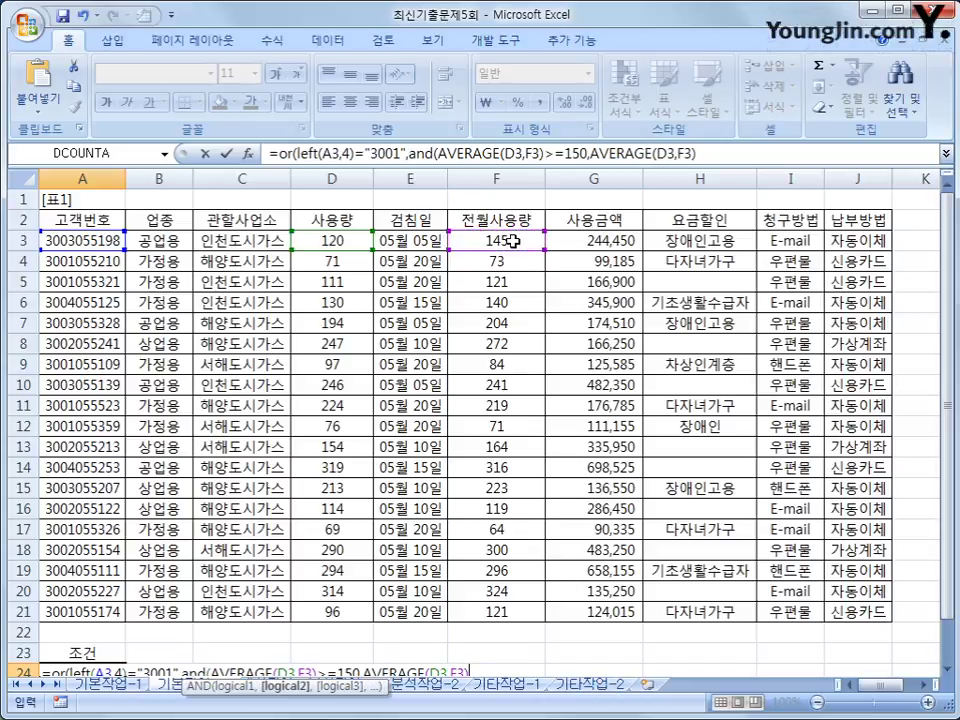
pyautogui.write('<250))')
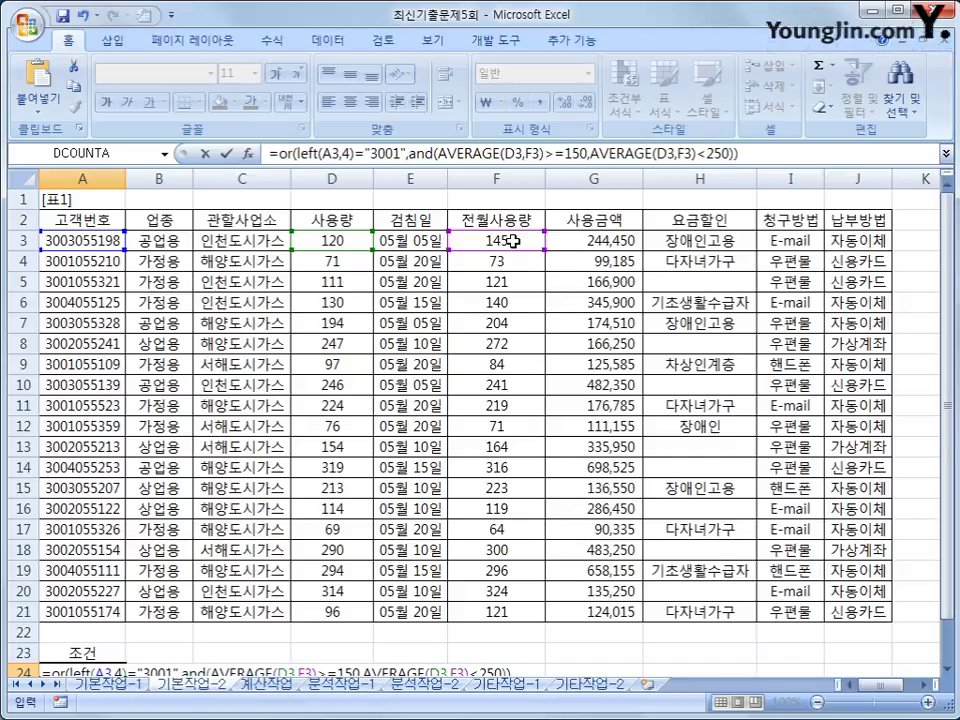
pyautogui.press('Return')
pyautogui.click(82, 632)
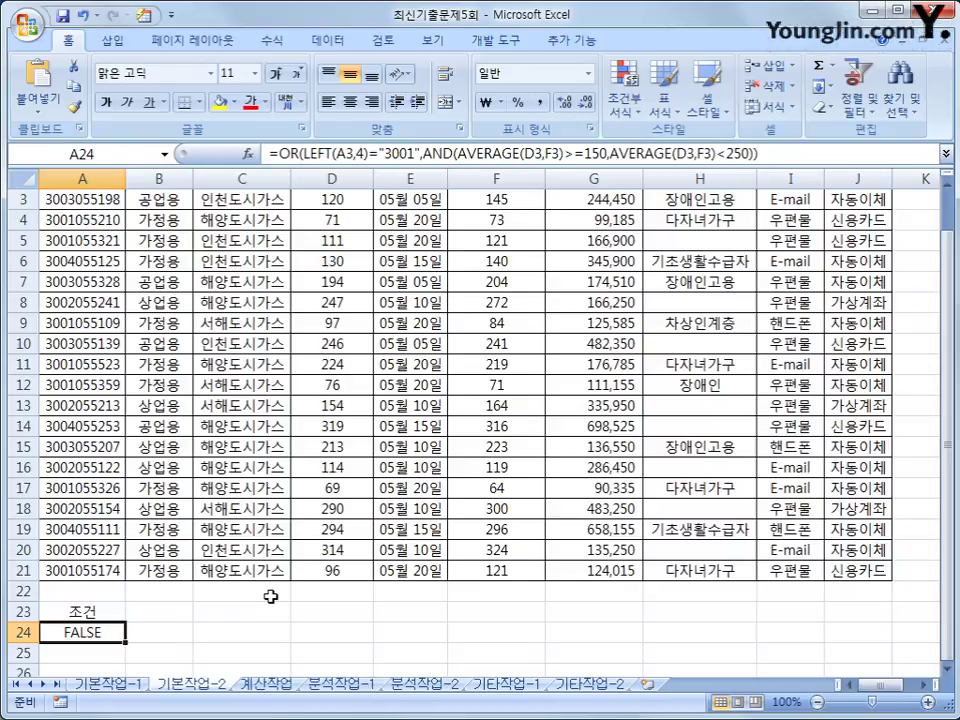
# Start an advanced filter on the table A2:J21 with A23:A24 as the criteria range.
pyautogui.scroll(-2, 250, 600)
pyautogui.click(78, 569)
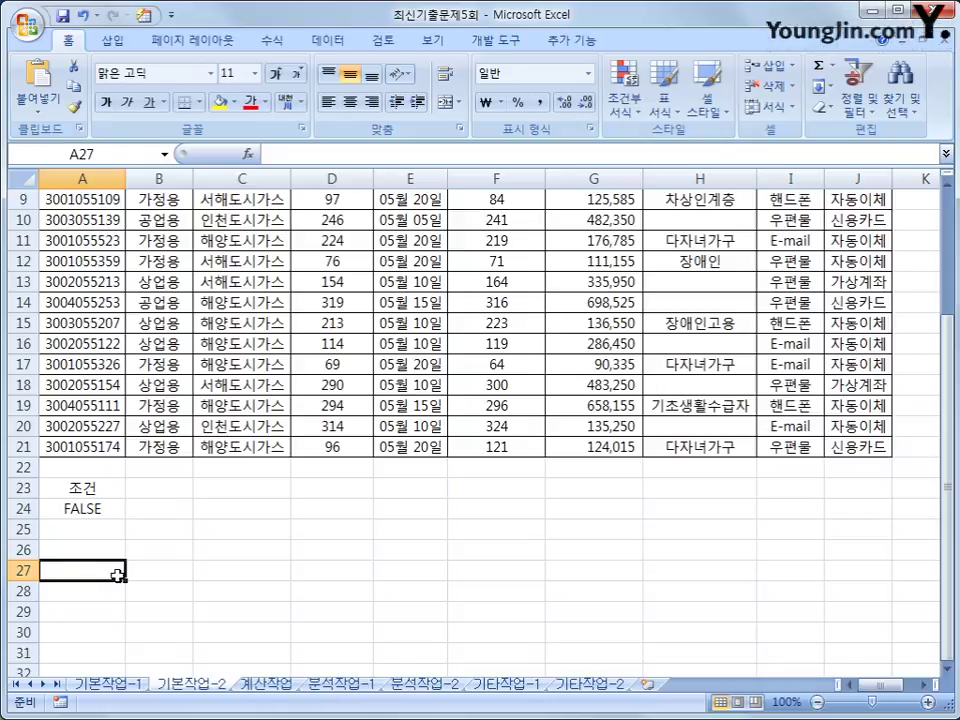
pyautogui.scroll(3, 165, 420)
pyautogui.click(85, 222)
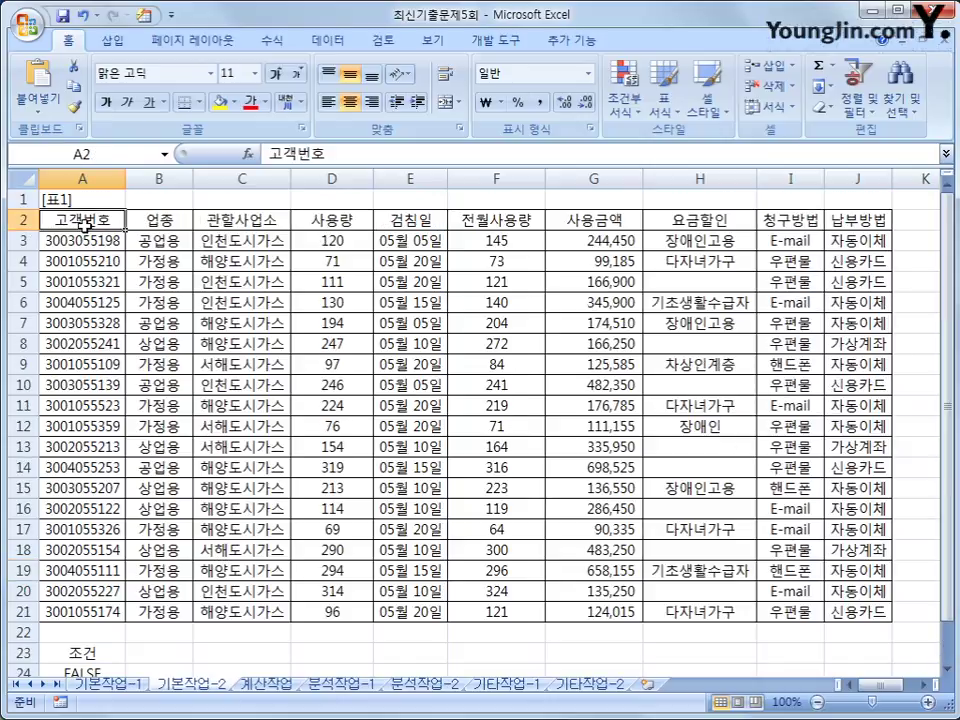
pyautogui.click(326, 40)
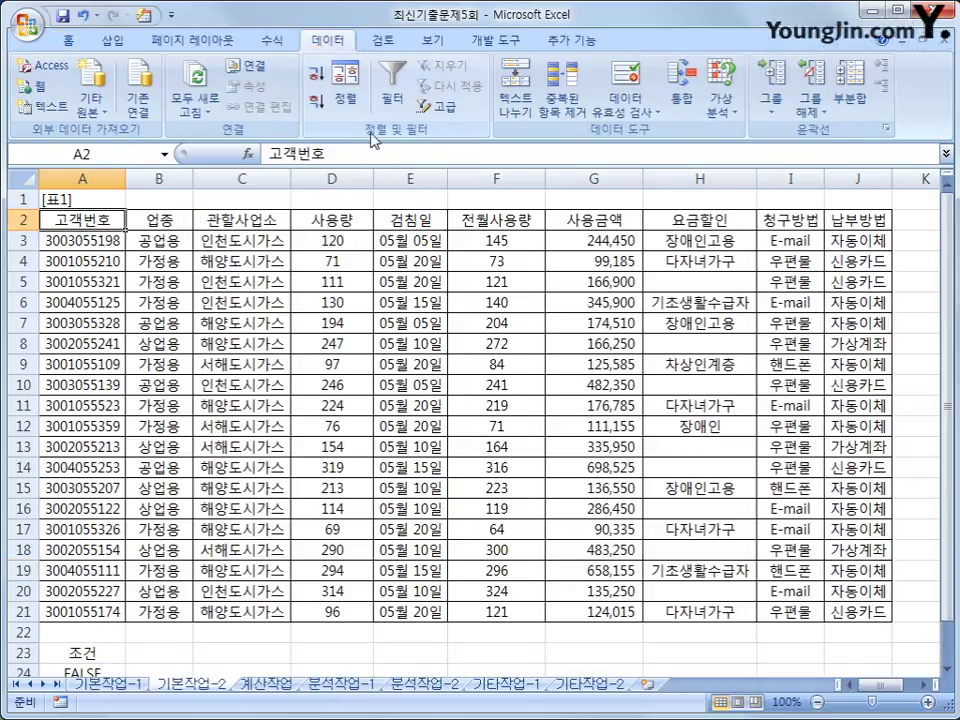
pyautogui.click(437, 106)
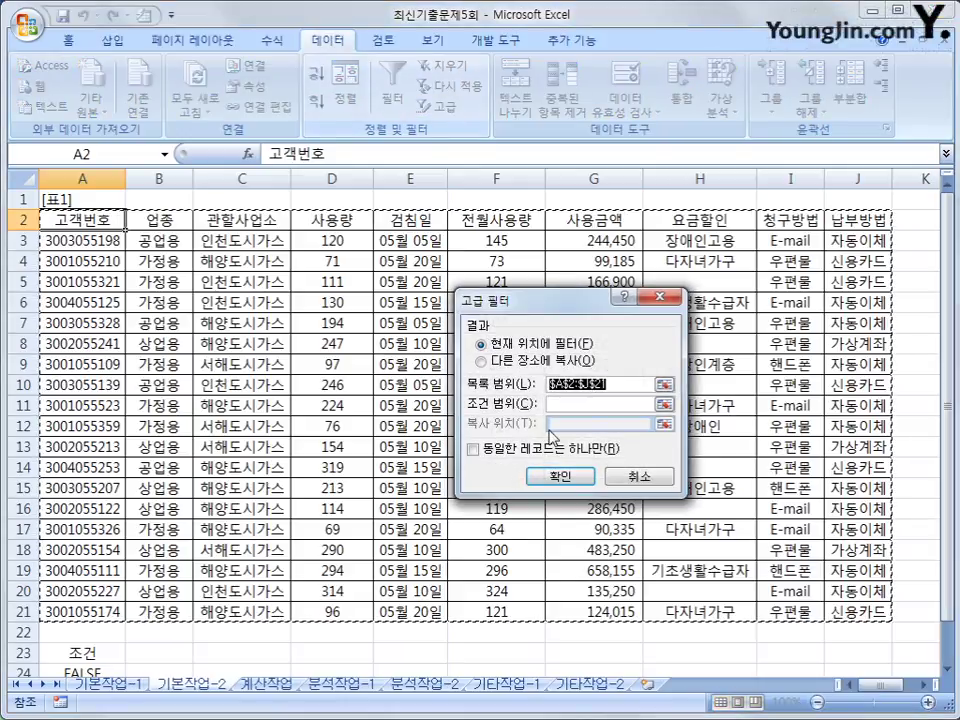
pyautogui.click(607, 405)
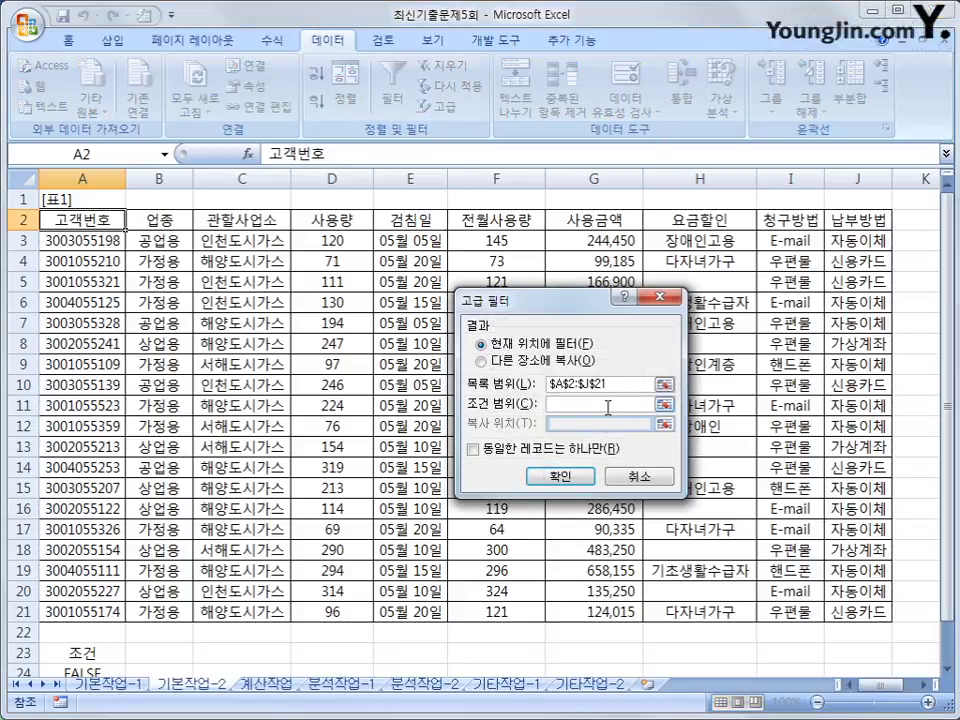
pyautogui.scroll(-2, 607, 405)
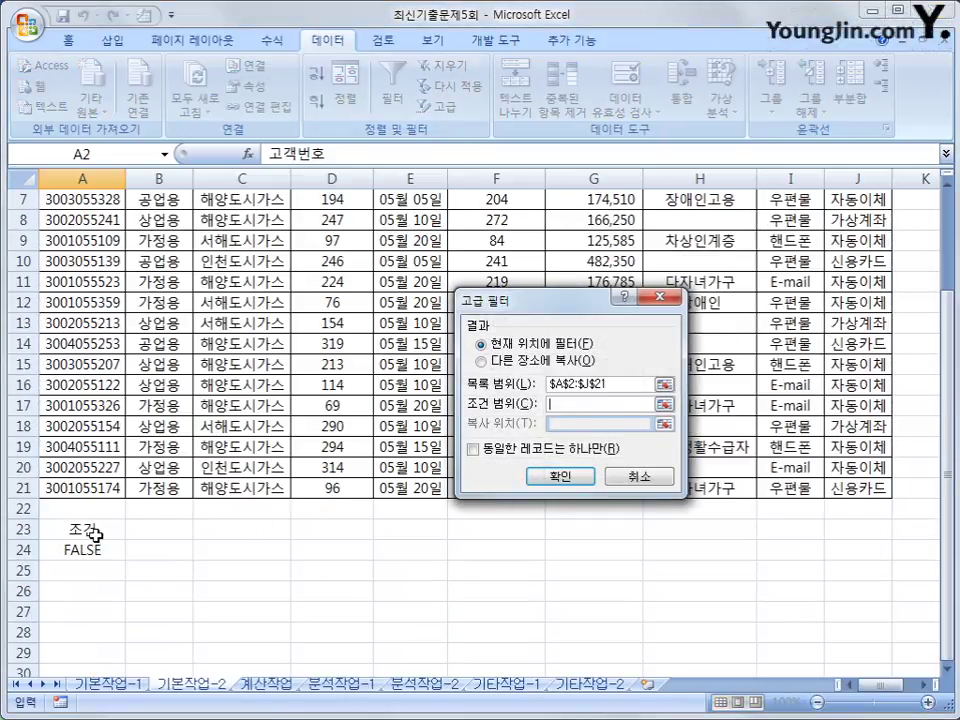
pyautogui.moveTo(95, 535); pyautogui.dragTo(92, 552)
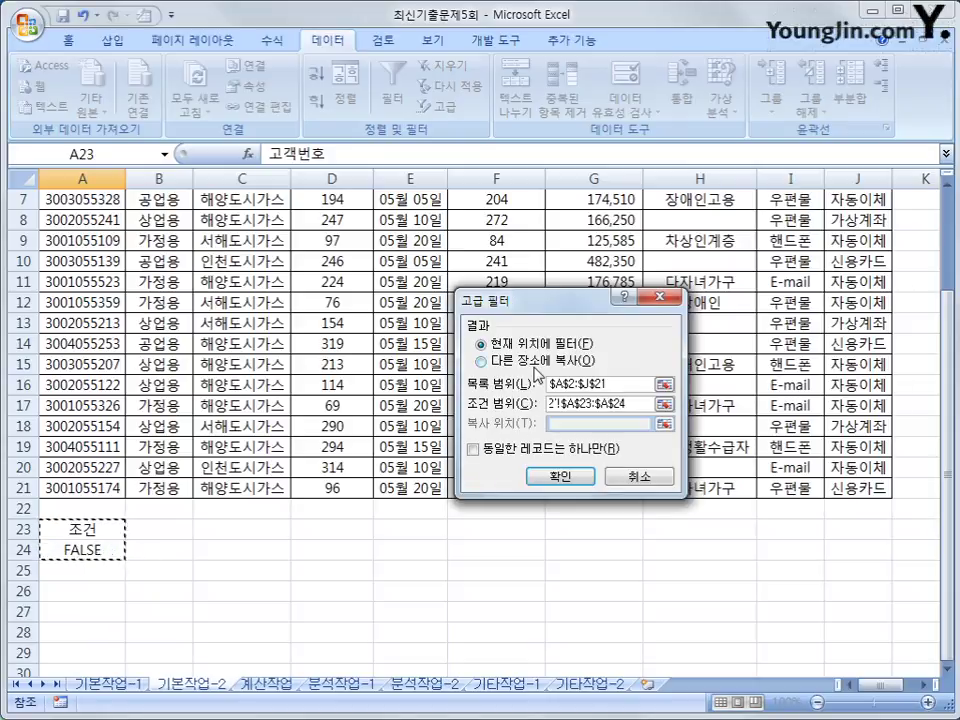
# Have the filter results copied to another location starting at A27 and run the advanced filter.
pyautogui.click(482, 361)
pyautogui.click(600, 424)
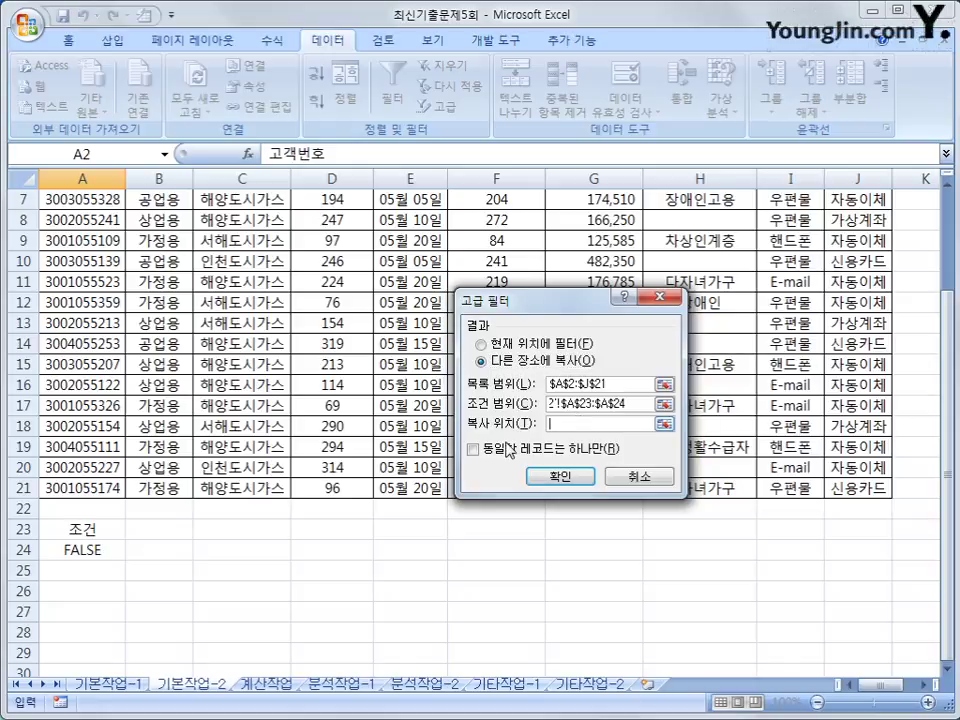
pyautogui.click(80, 612)
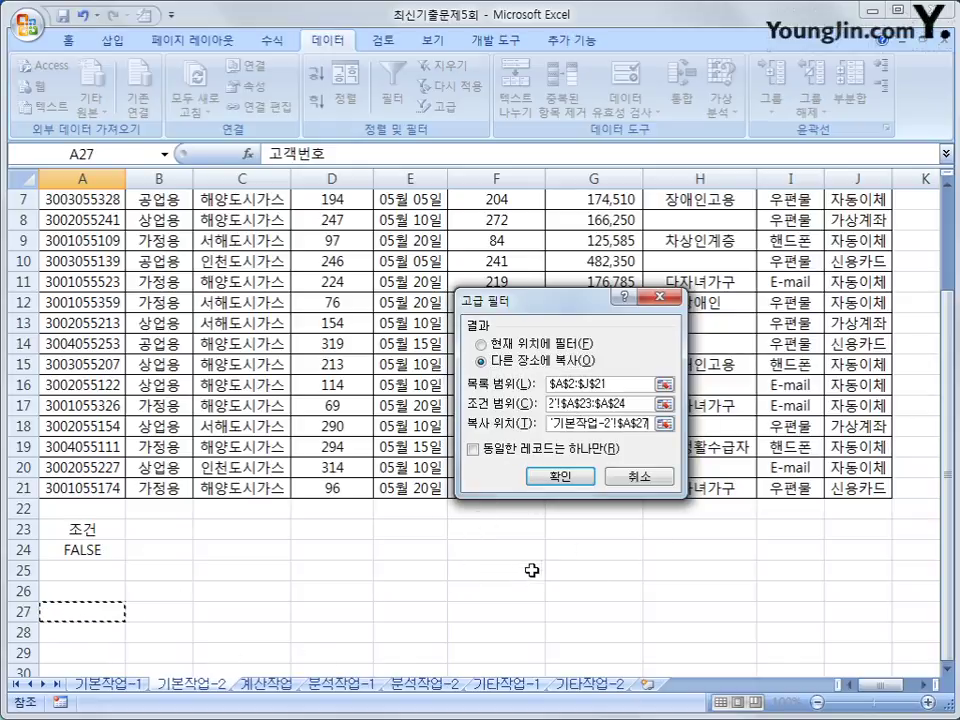
pyautogui.click(551, 476)
pyautogui.scroll(-5, 532, 478)
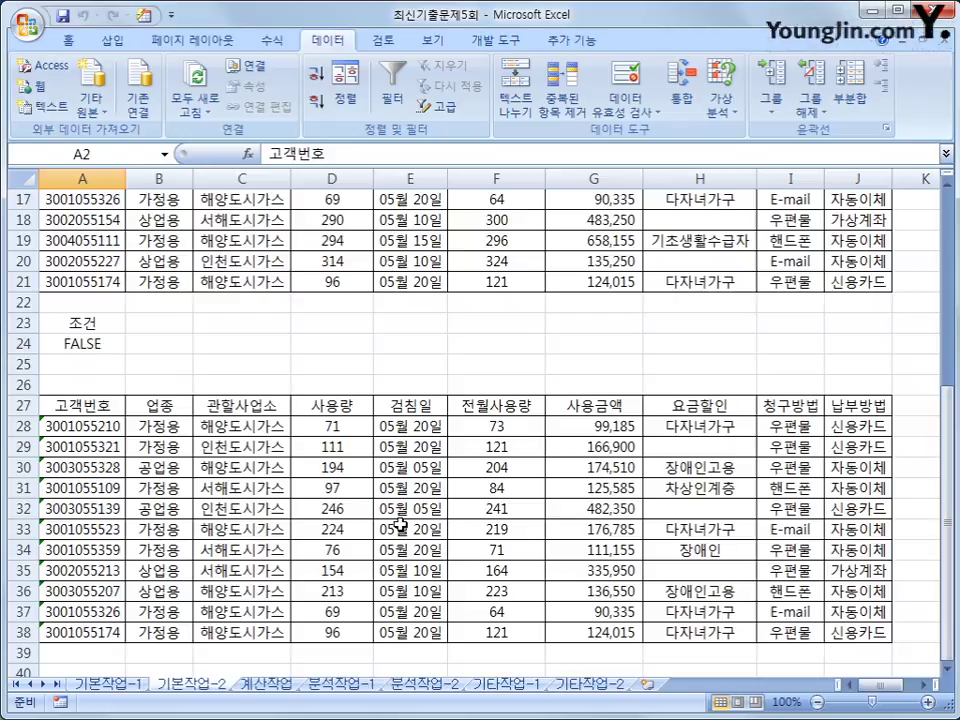
# Select A3:J21 and create a new conditional formatting rule that determines the cells with a formula.
pyautogui.scroll(5, 400, 524)
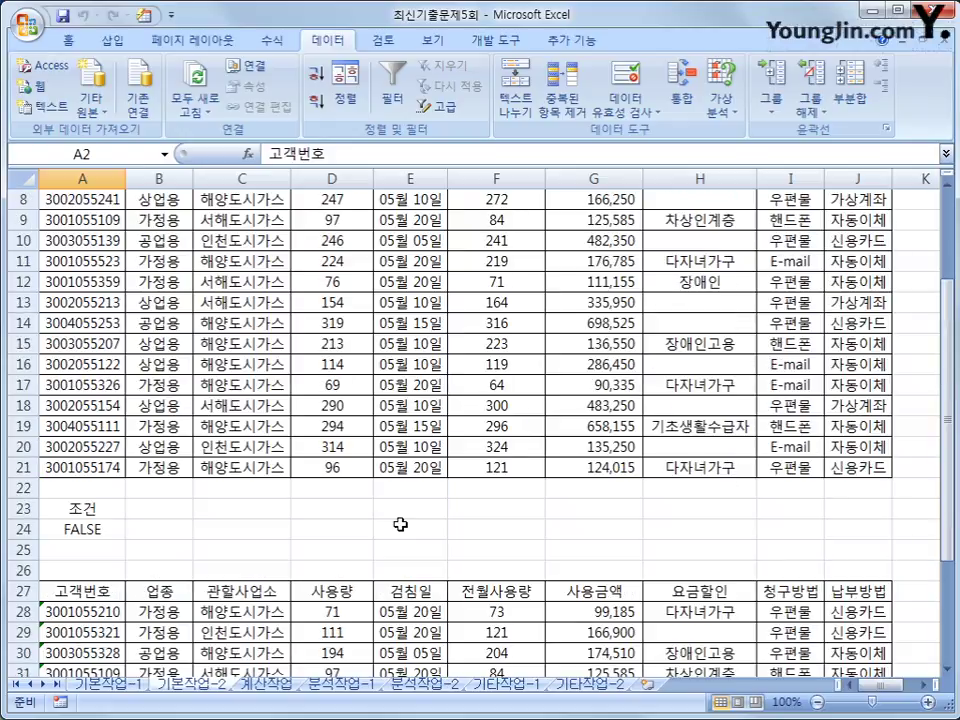
pyautogui.click(84, 220)
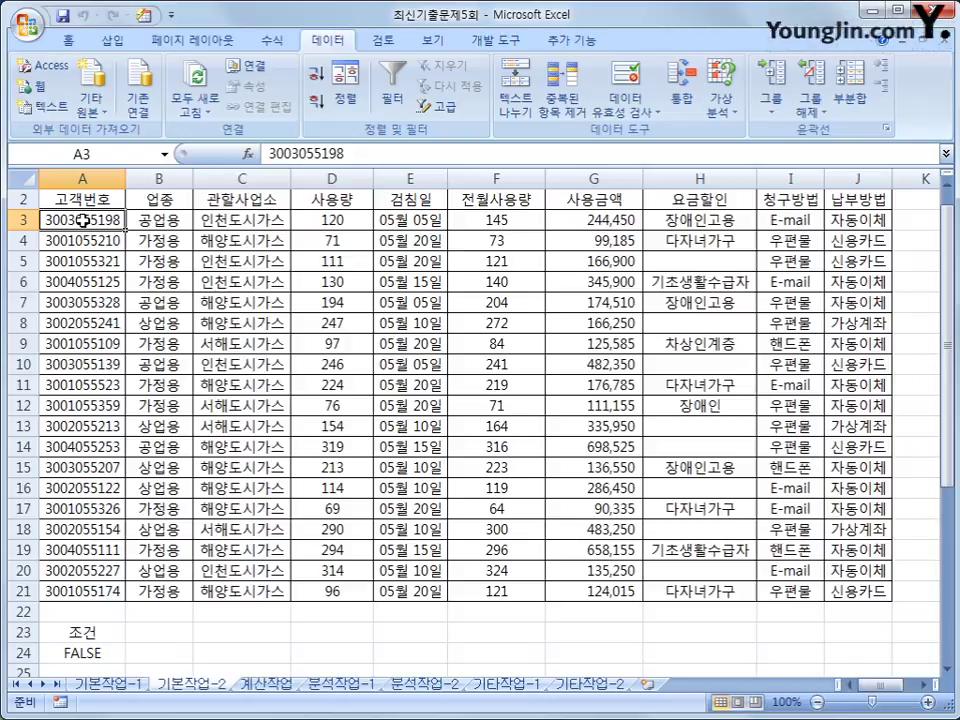
pyautogui.moveTo(61, 218); pyautogui.dragTo(831, 584)
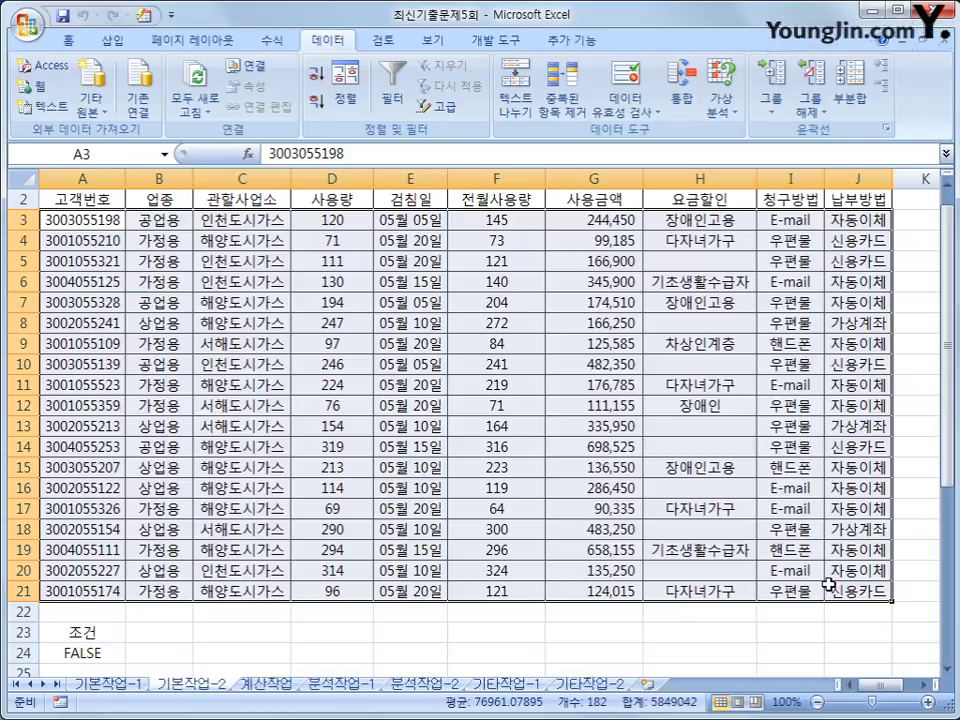
pyautogui.click(77, 45)
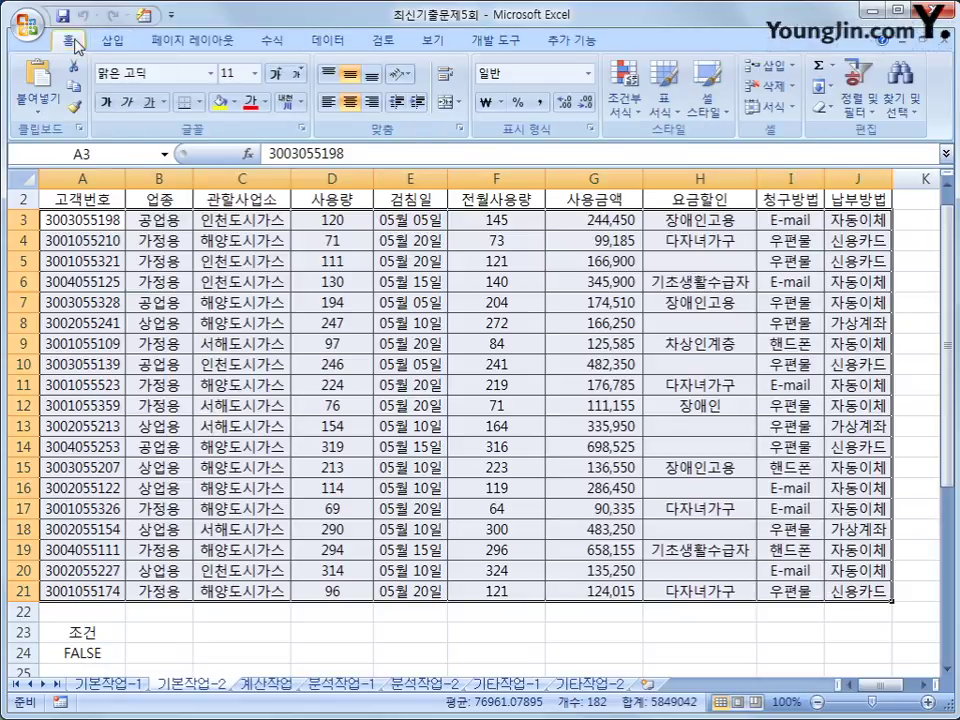
pyautogui.click(622, 110)
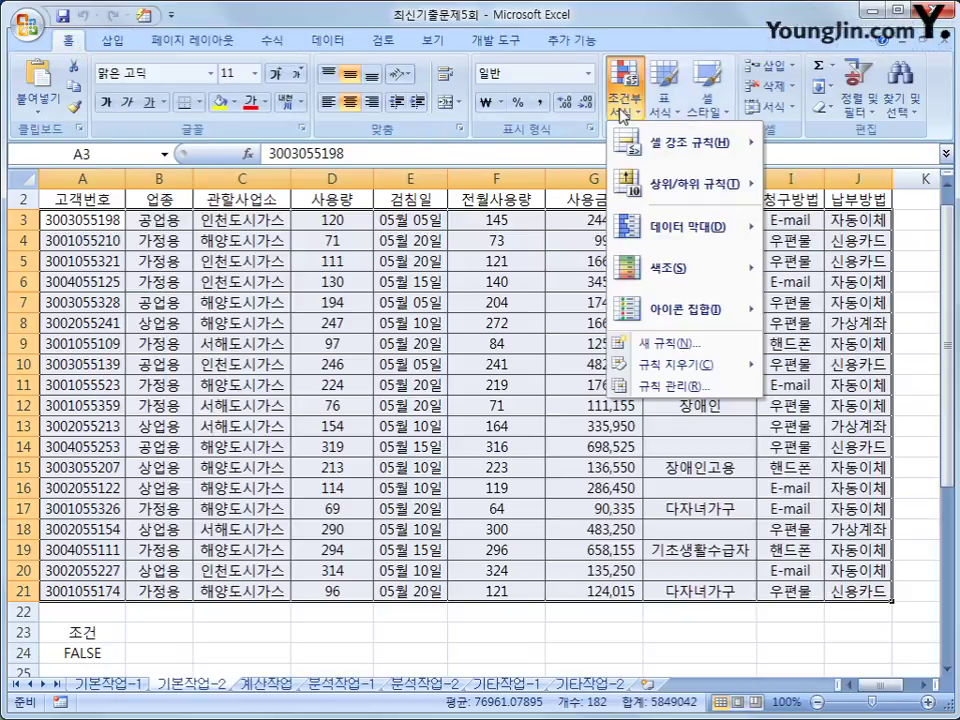
pyautogui.click(650, 343)
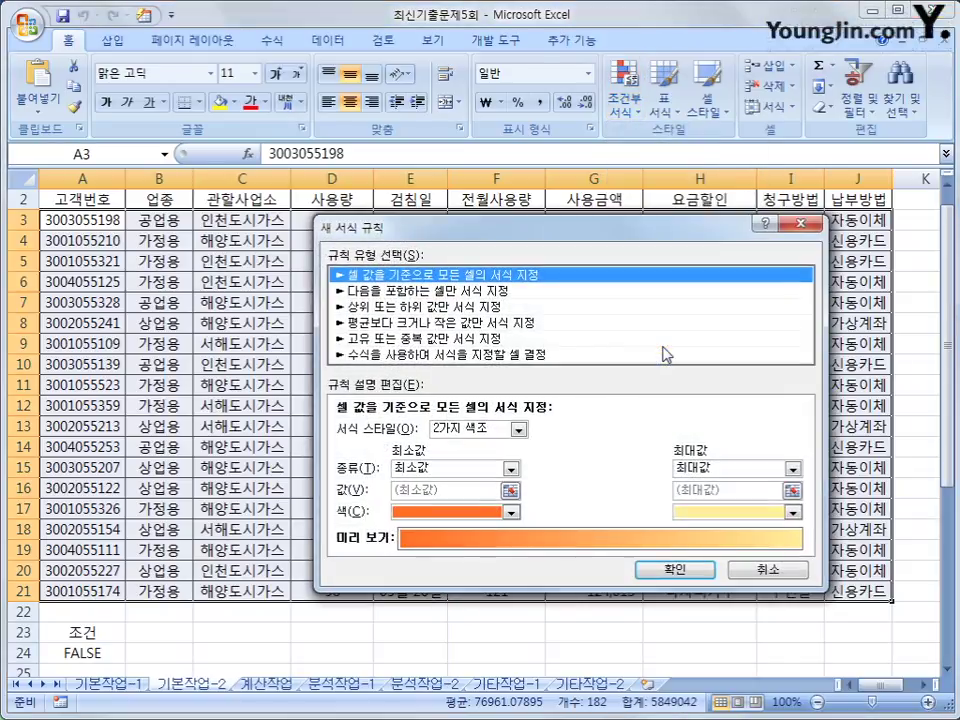
pyautogui.click(528, 355)
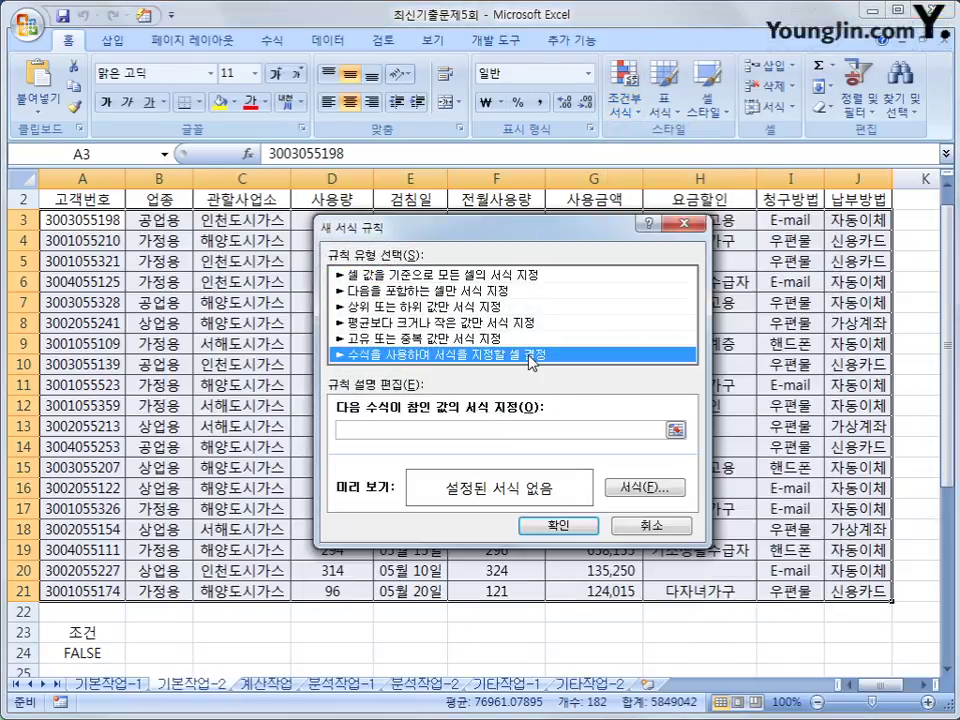
# Begin the rule formula with OR and a nested LARGE over the range $D$3:$D$21.
pyautogui.click(493, 430)
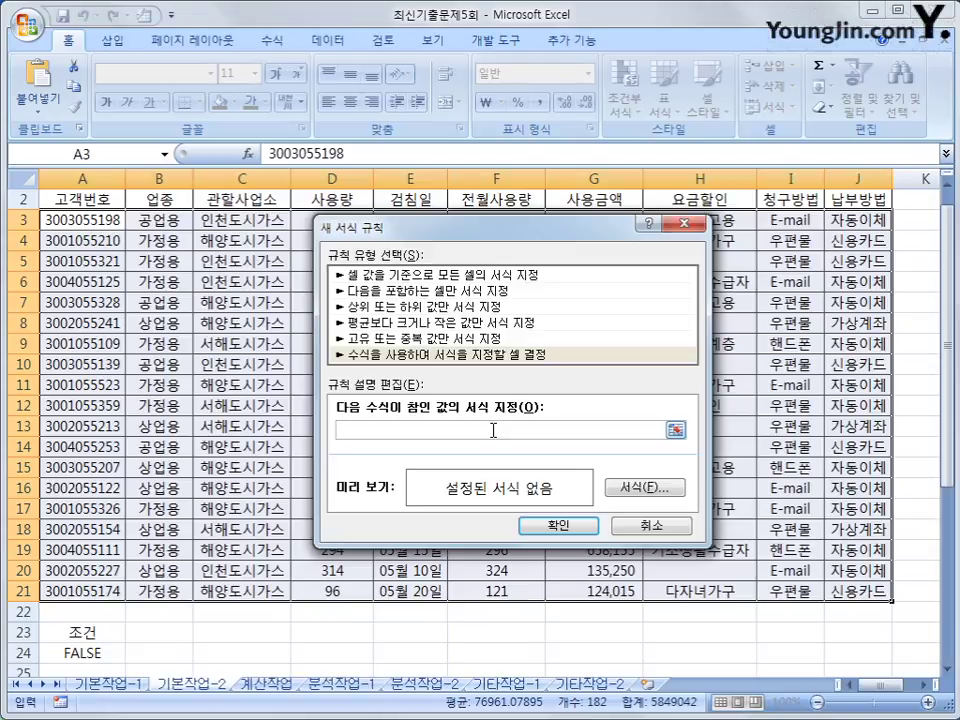
pyautogui.write('ㅋ')
pyautogui.write('or(')
pyautogui.write('large(')
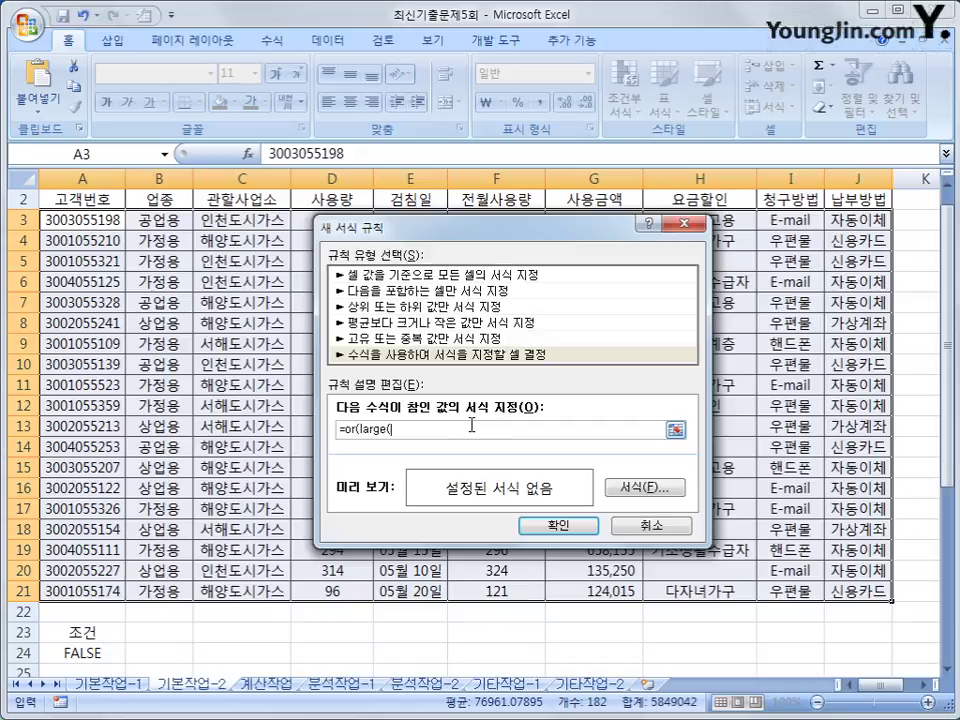
pyautogui.scroll(1, 354, 320)
pyautogui.moveTo(490, 237); pyautogui.dragTo(655, 292)
pyautogui.moveTo(362, 238); pyautogui.dragTo(340, 604)
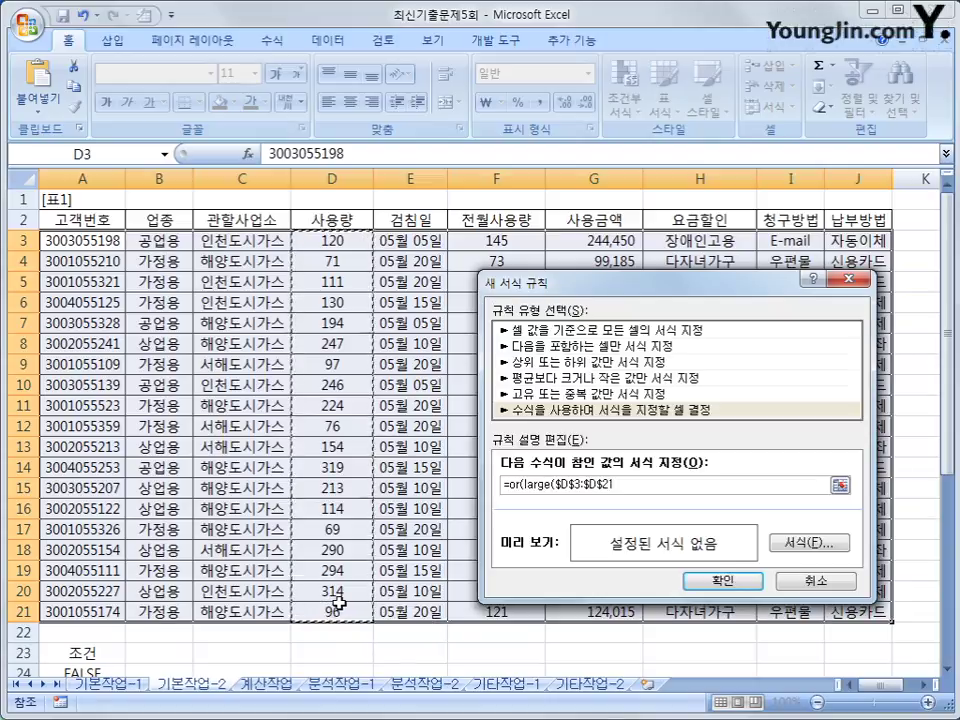
# Set LARGE's rank to 4, close it and add the comparison <=$D3 with only the column fixed.
pyautogui.write(',')
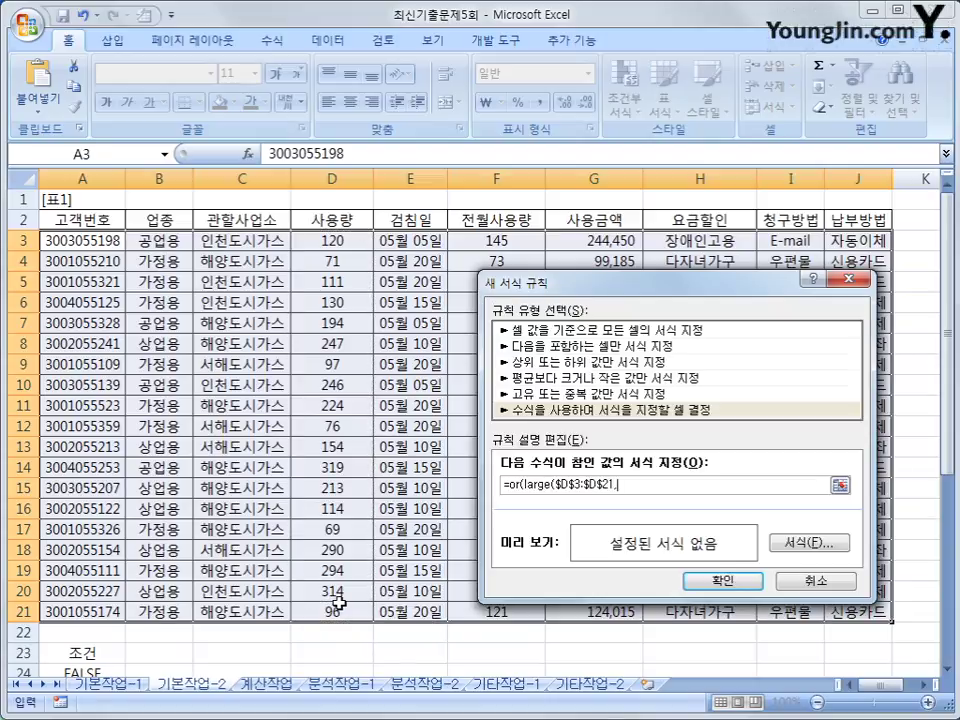
pyautogui.write('4')
pyautogui.write(')<=')
pyautogui.click(334, 240)
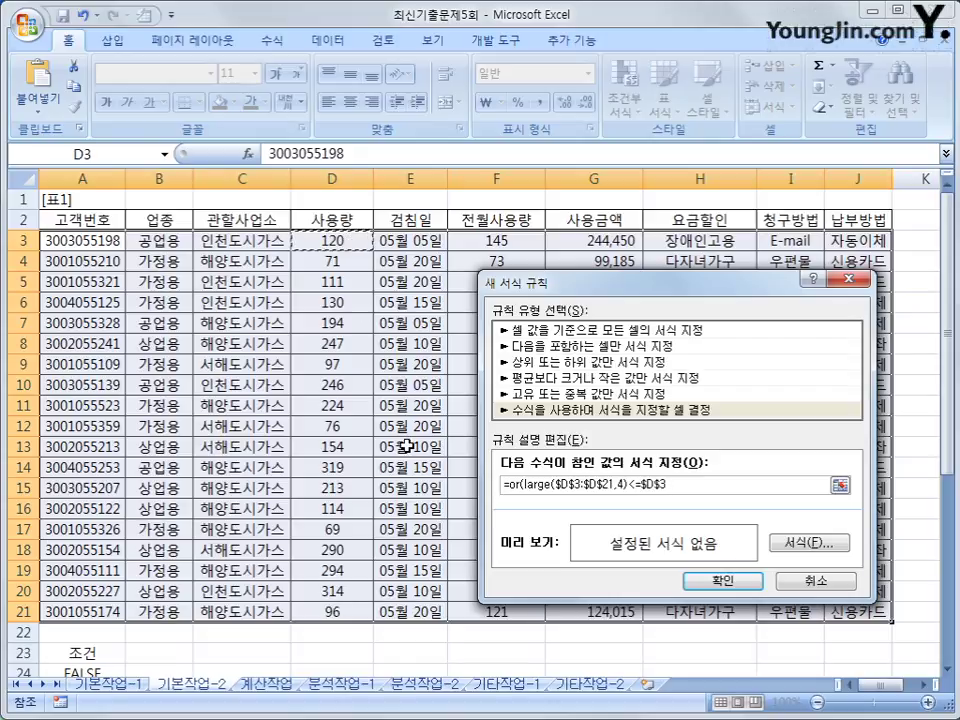
pyautogui.press('F4')
pyautogui.press('F4')
# Reverse the first OR condition so it reads $D$3>=large($D$3:$D$21,4).
pyautogui.moveTo(522, 484); pyautogui.dragTo(627, 484)
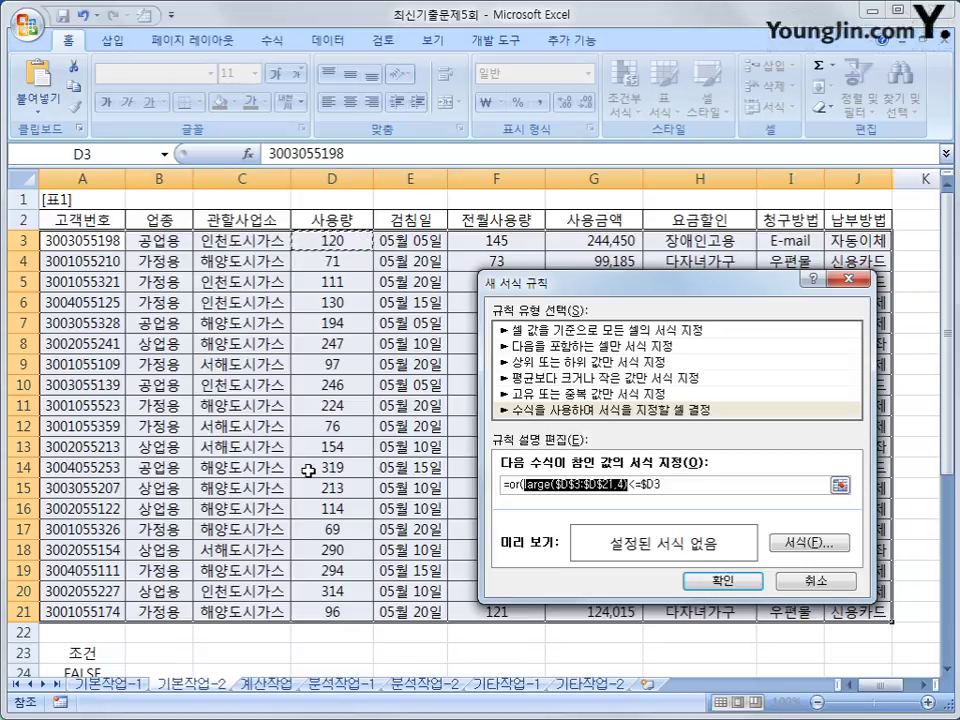
pyautogui.click(703, 489)
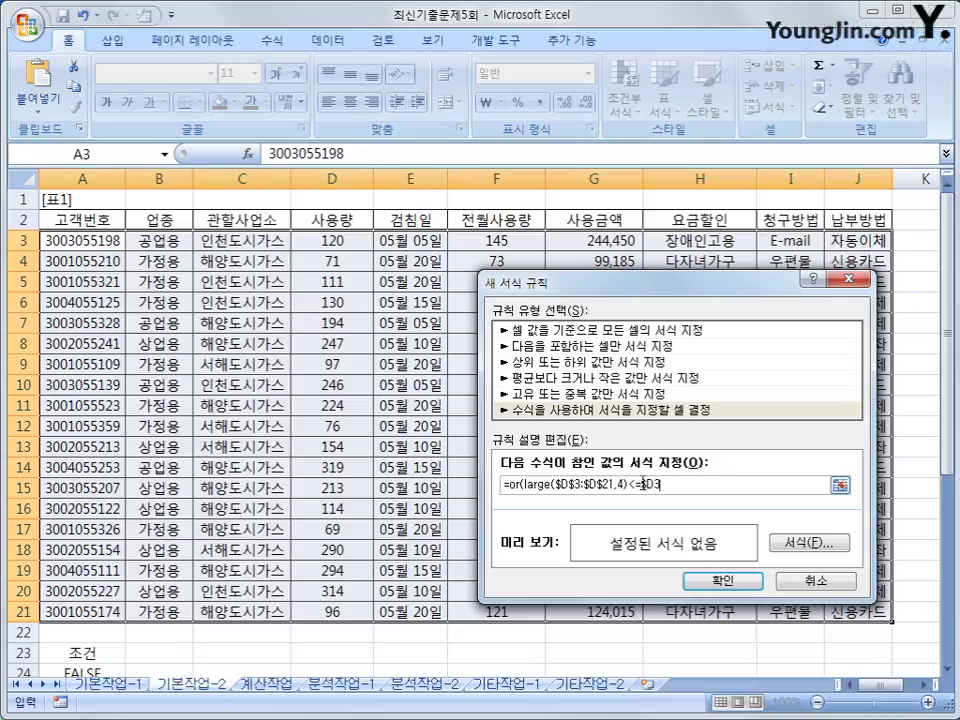
pyautogui.hotkey('shift', 'Left')
pyautogui.hotkey('shift', 'Left')
pyautogui.hotkey('shift', 'Left')
pyautogui.hotkey('shift', 'Left')
pyautogui.hotkey('shift', 'Left')
pyautogui.hotkey('shift', 'Left')
pyautogui.click(643, 484)
pyautogui.moveTo(643, 484); pyautogui.dragTo(668, 484)
pyautogui.click(670, 485)
pyautogui.moveTo(628, 484); pyautogui.dragTo(672, 485)
pyautogui.press('BackSpace')
pyautogui.click(312, 241)
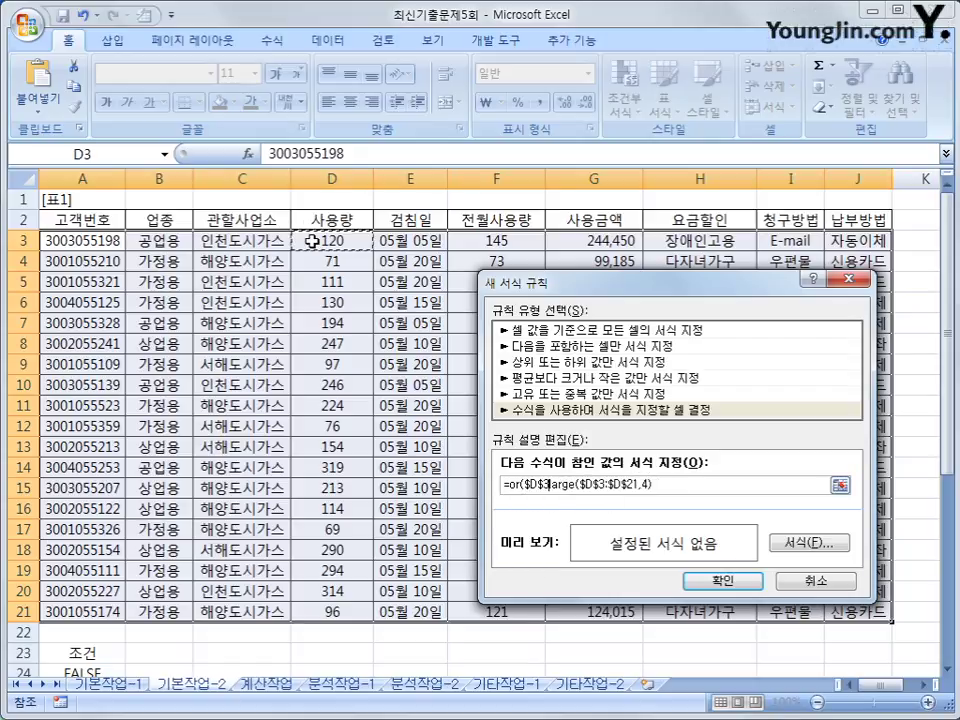
pyautogui.write('>=')
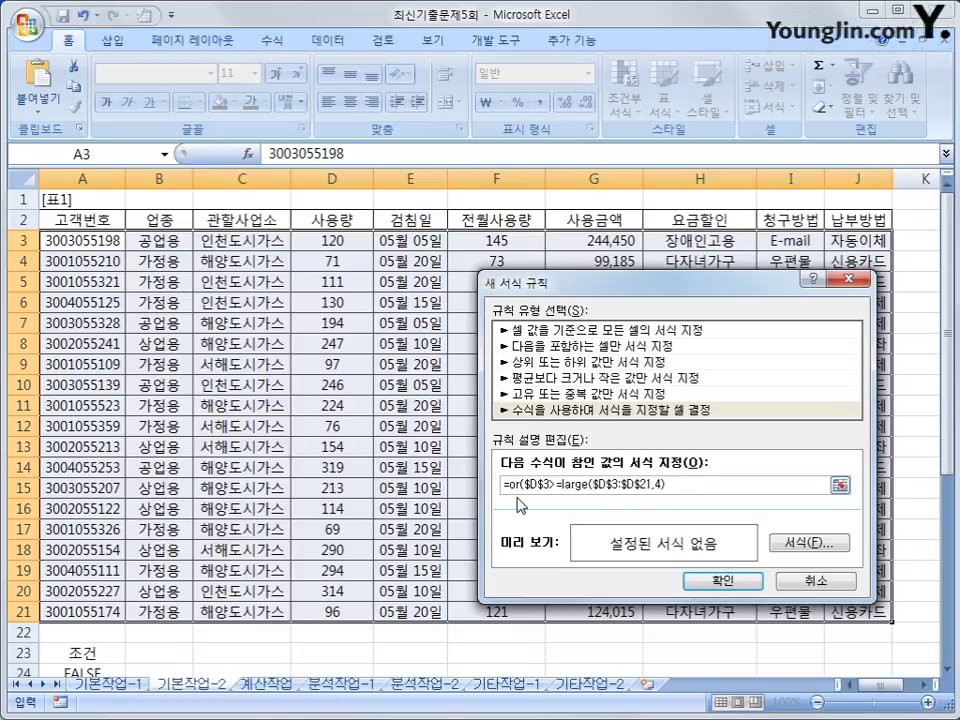
# Start the second OR argument with $D3 and change the first condition's reference to $D3 as well.
pyautogui.write(',')
pyautogui.click(306, 242)
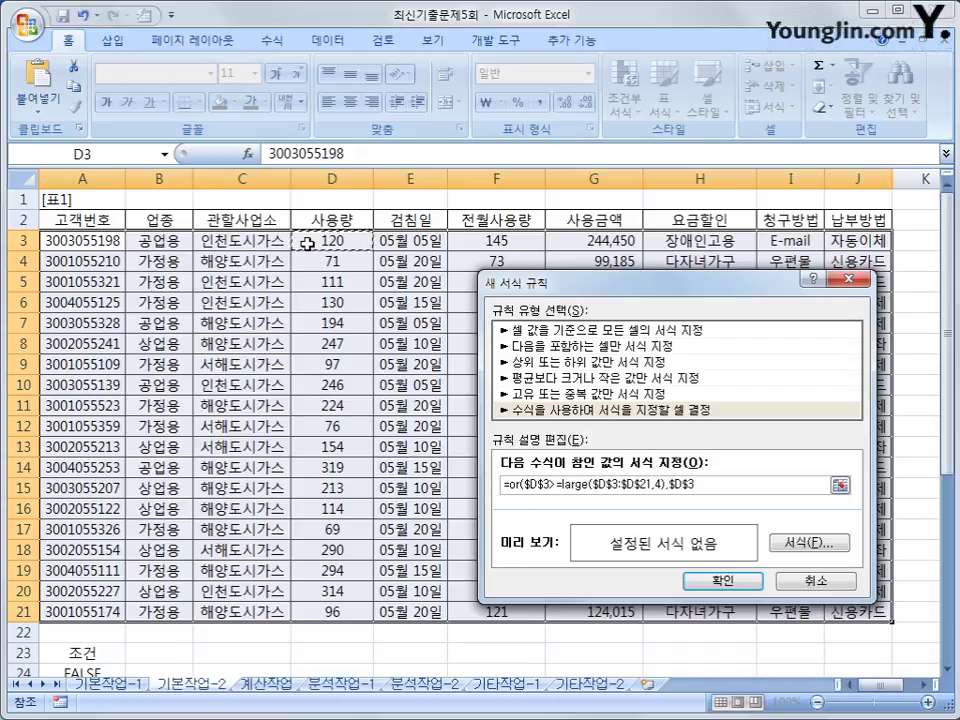
pyautogui.press('F4')
pyautogui.press('F4')
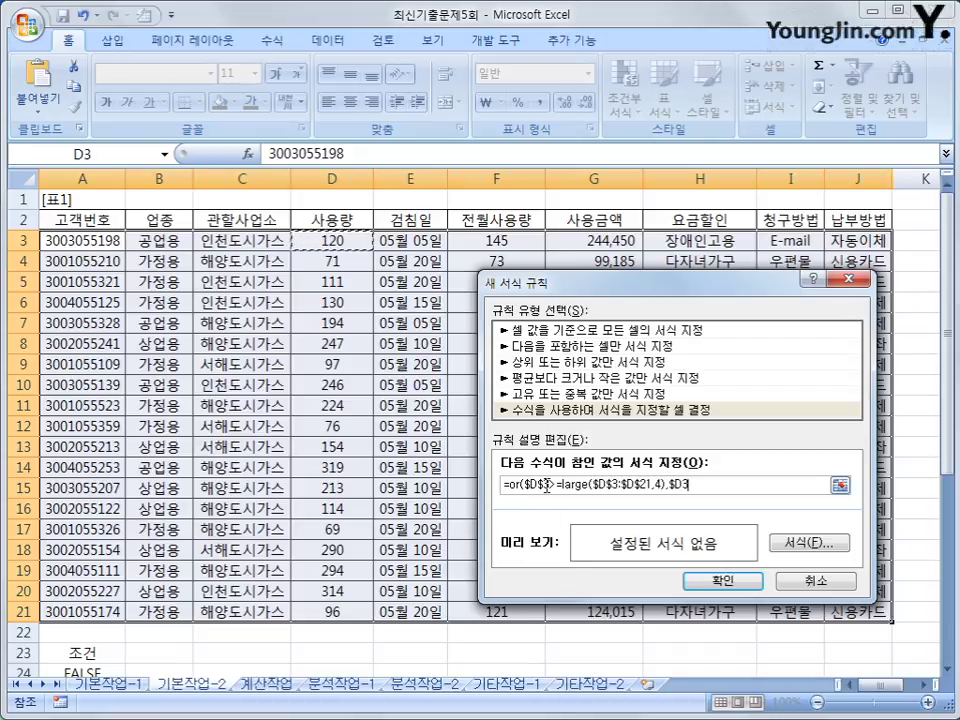
pyautogui.moveTo(550, 484); pyautogui.dragTo(523, 484)
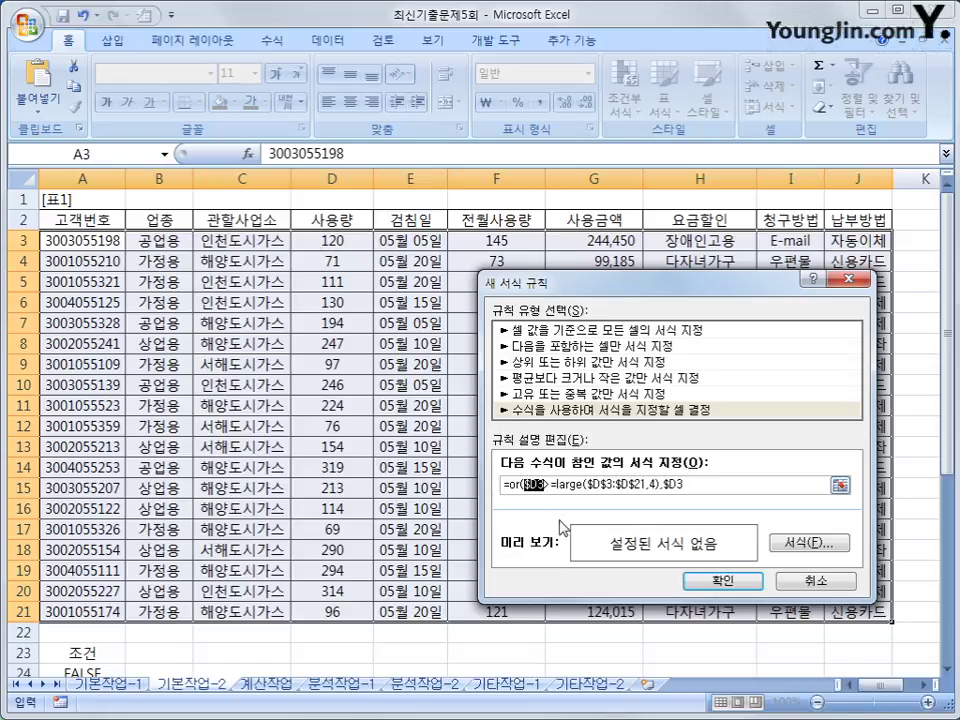
pyautogui.press('F4')
pyautogui.press('F4')
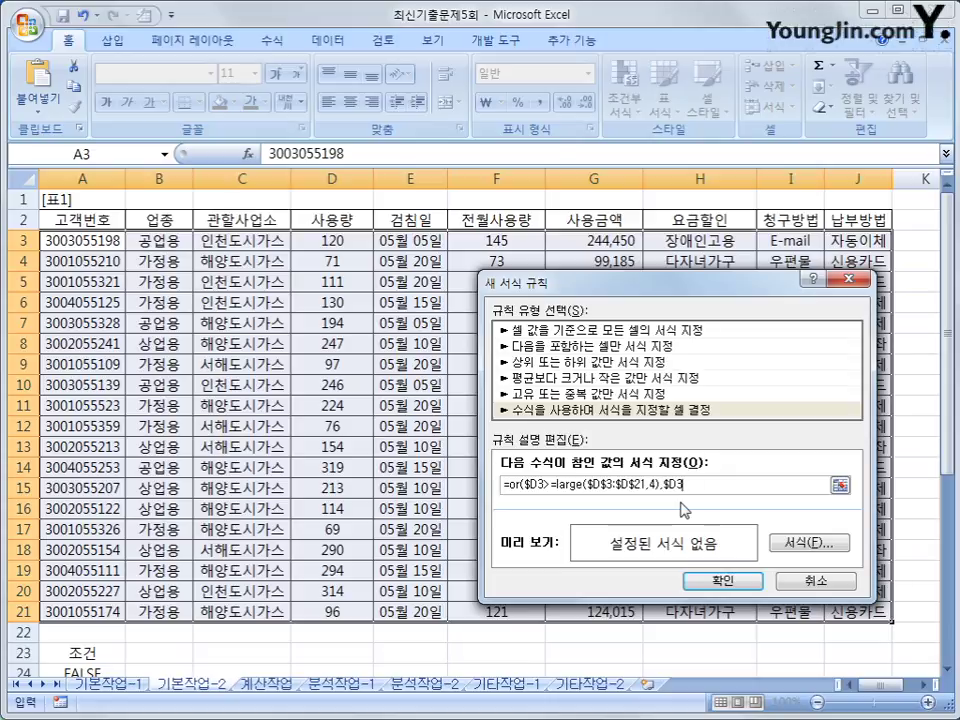
# Complete the second OR condition with <=small($D$3:$D$21,4) and close the OR function.
pyautogui.write('<=small(')
pyautogui.moveTo(322, 240); pyautogui.dragTo(328, 614)
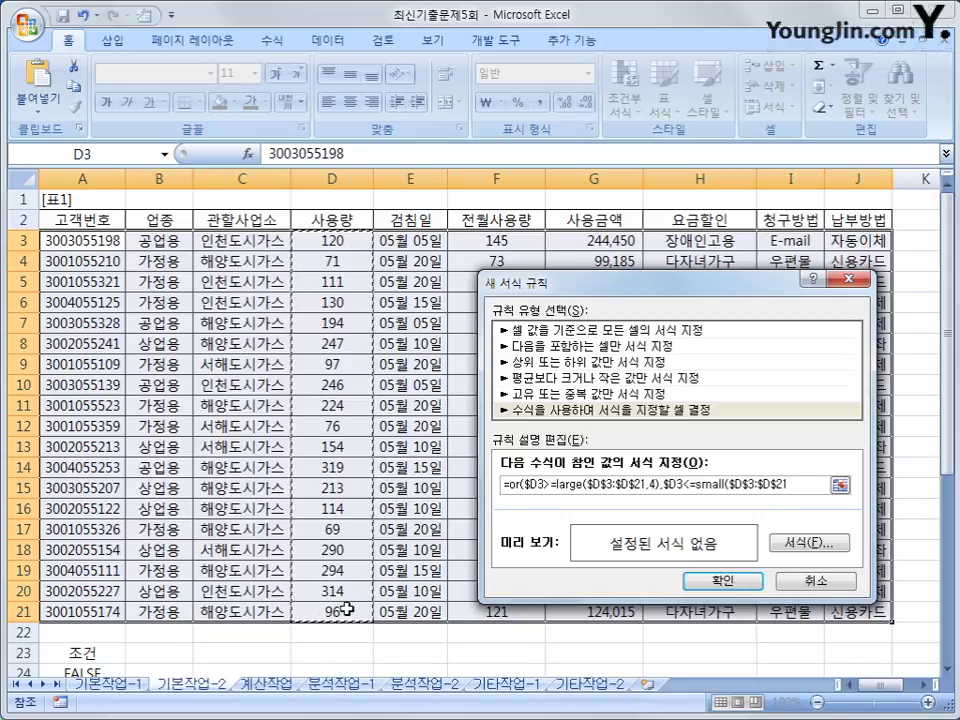
pyautogui.write(',')
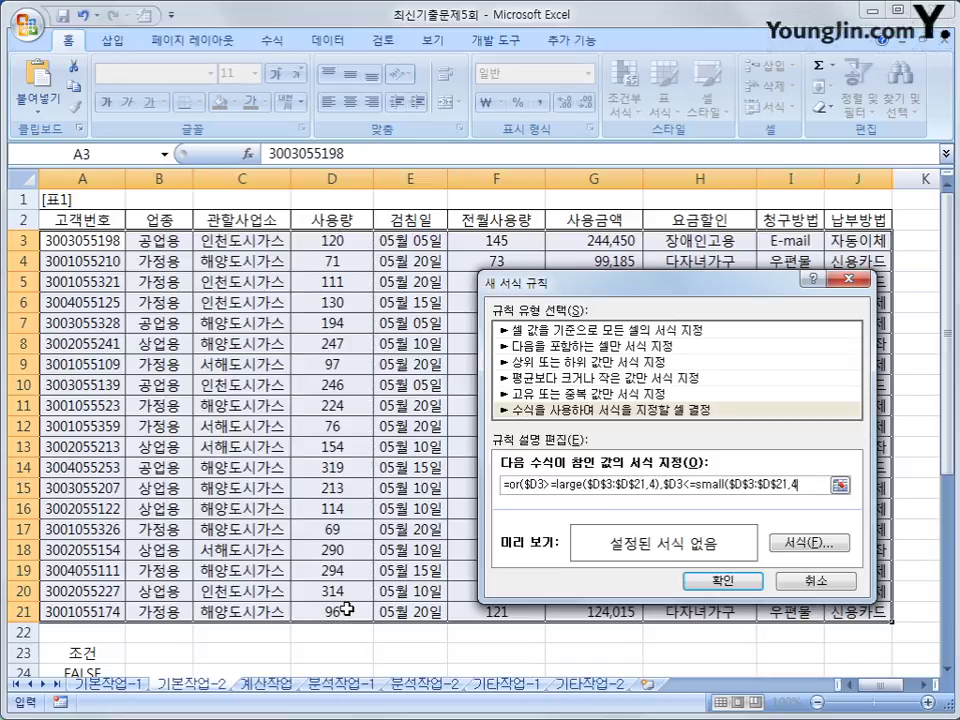
pyautogui.write('4)')
pyautogui.write(')')
# Set the rule's format to bold with the standard blue font colour and apply the conditional formatting rule.
pyautogui.click(810, 545)
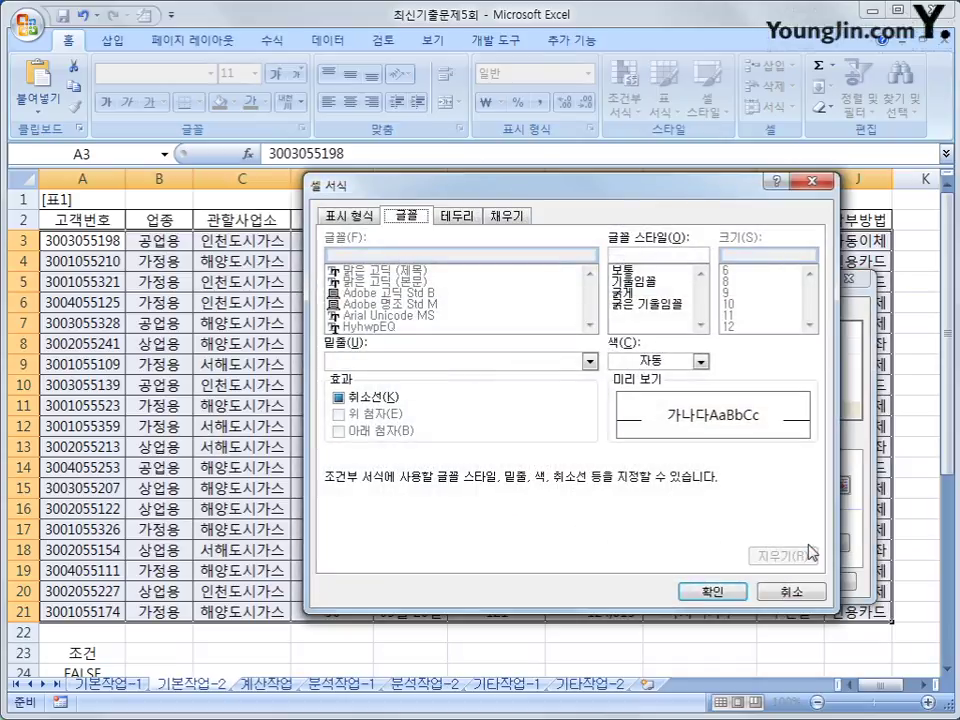
pyautogui.click(630, 293)
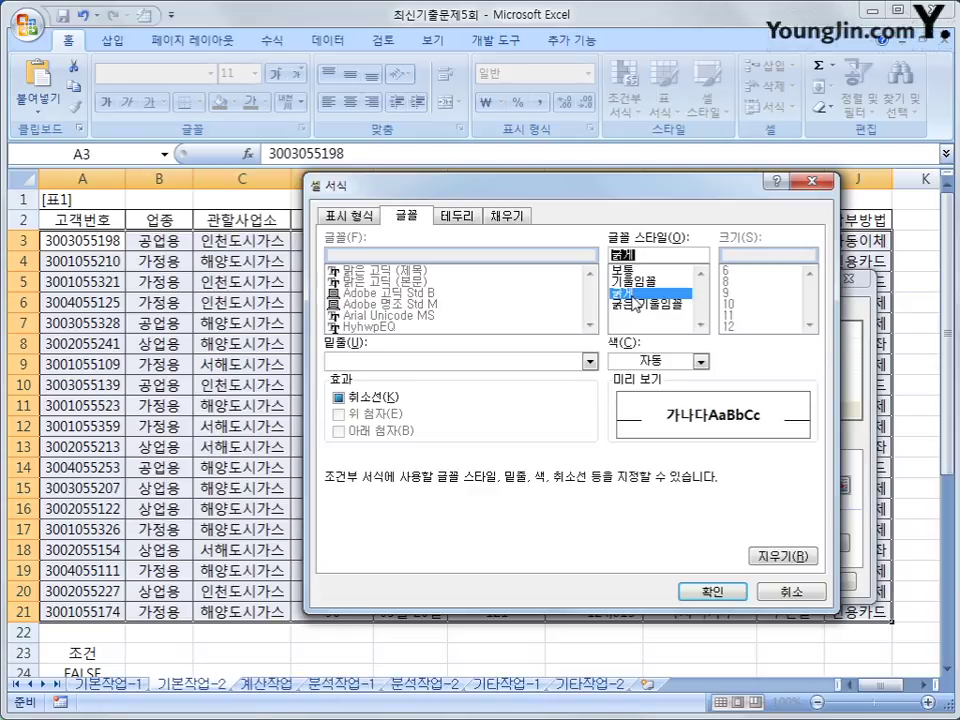
pyautogui.click(677, 365)
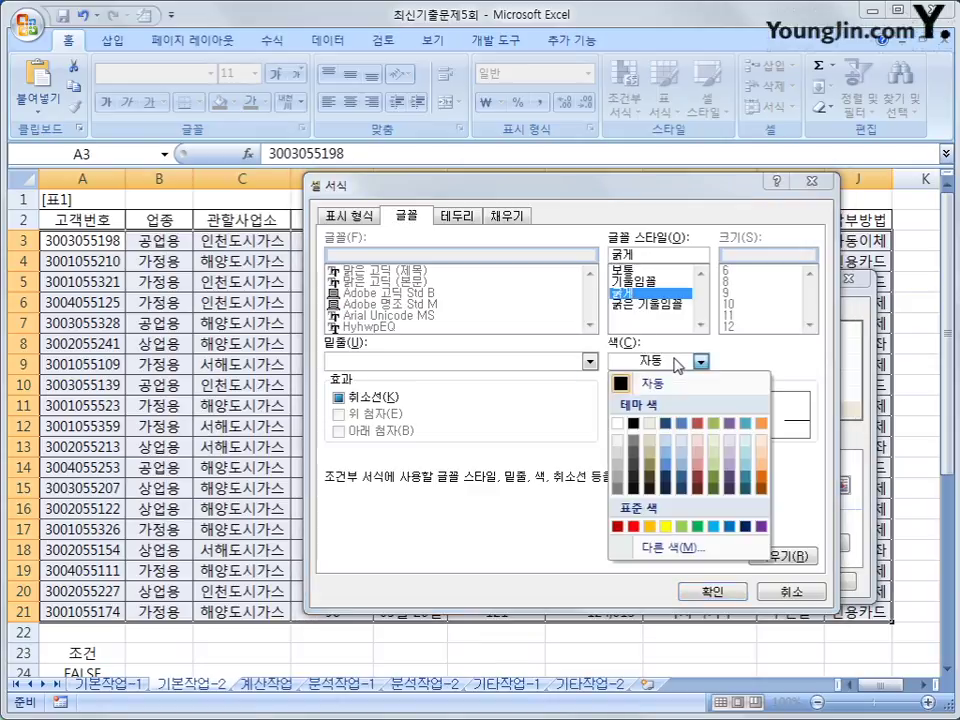
pyautogui.click(731, 537)
pyautogui.click(710, 591)
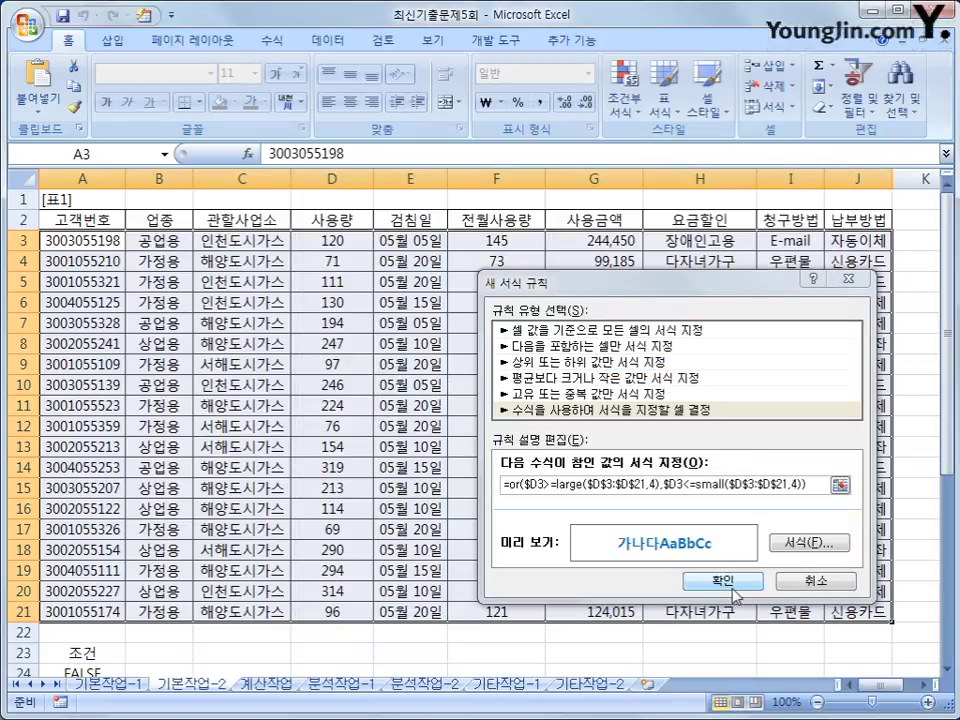
pyautogui.click(734, 594)
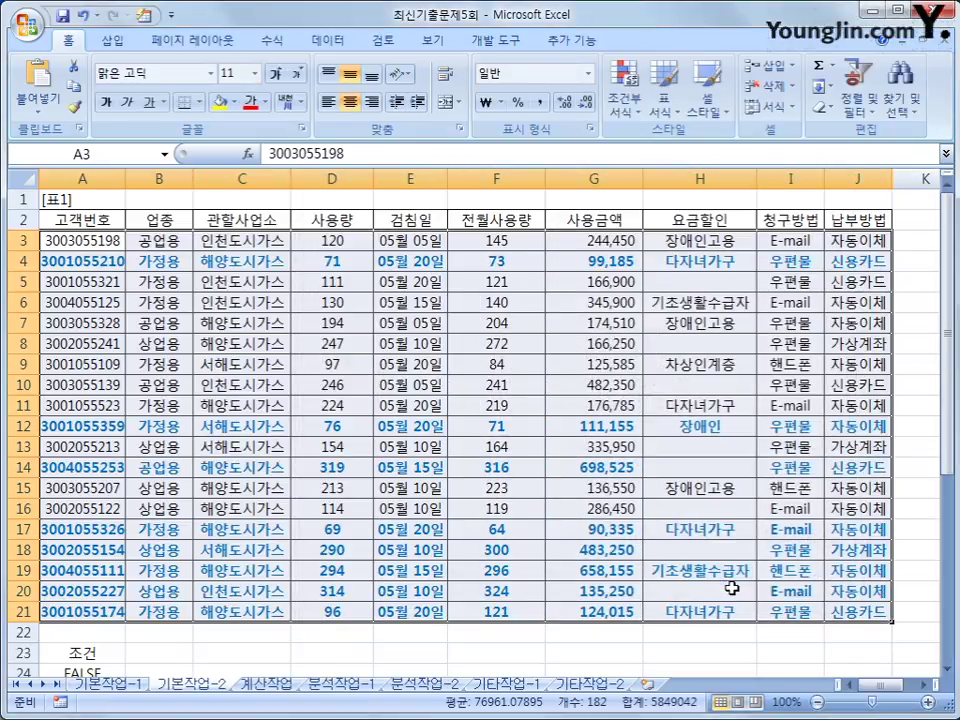
# Check the highlighted 사용량 values in column D against the four highest and four lowest usage amounts.
pyautogui.click(363, 476)
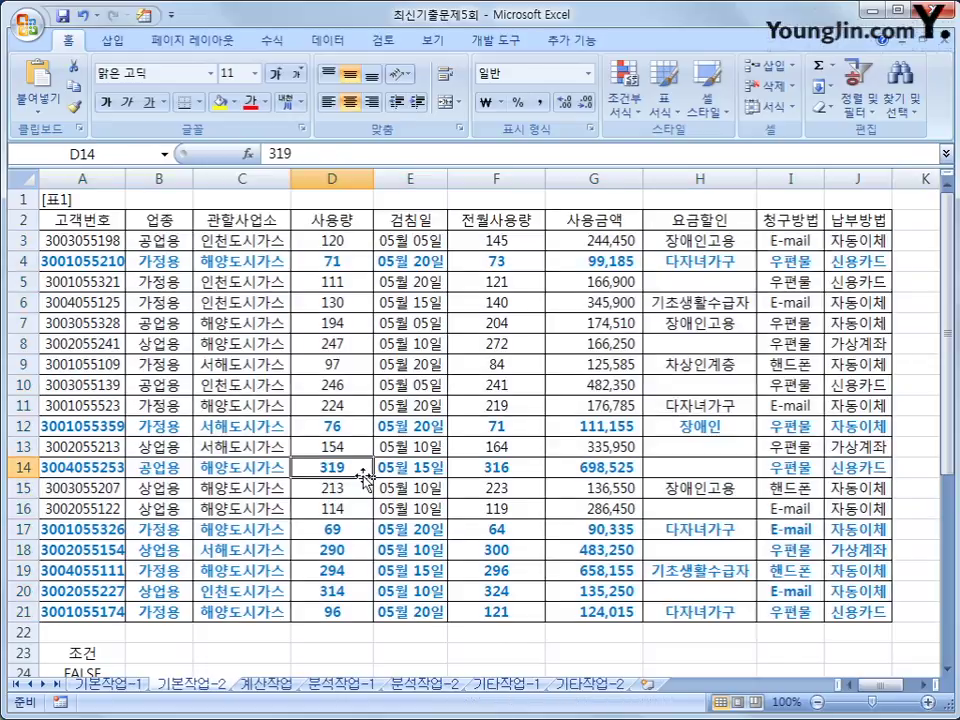
pyautogui.click(354, 593)
pyautogui.click(352, 572)
pyautogui.click(353, 551)
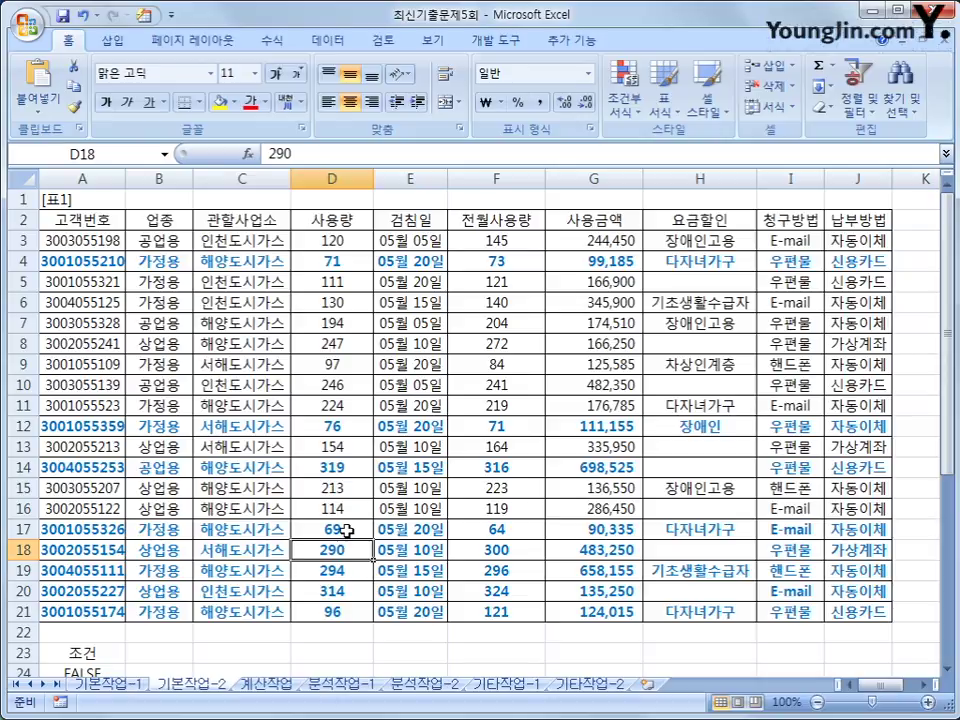
pyautogui.click(349, 528)
pyautogui.click(326, 264)
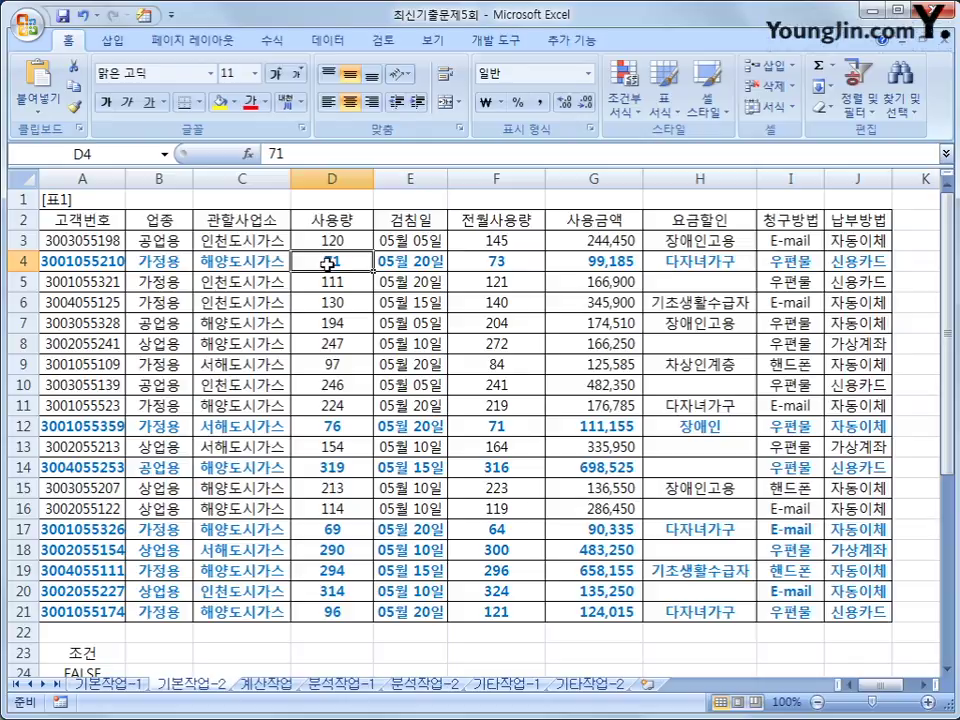
pyautogui.click(317, 425)
pyautogui.click(358, 609)
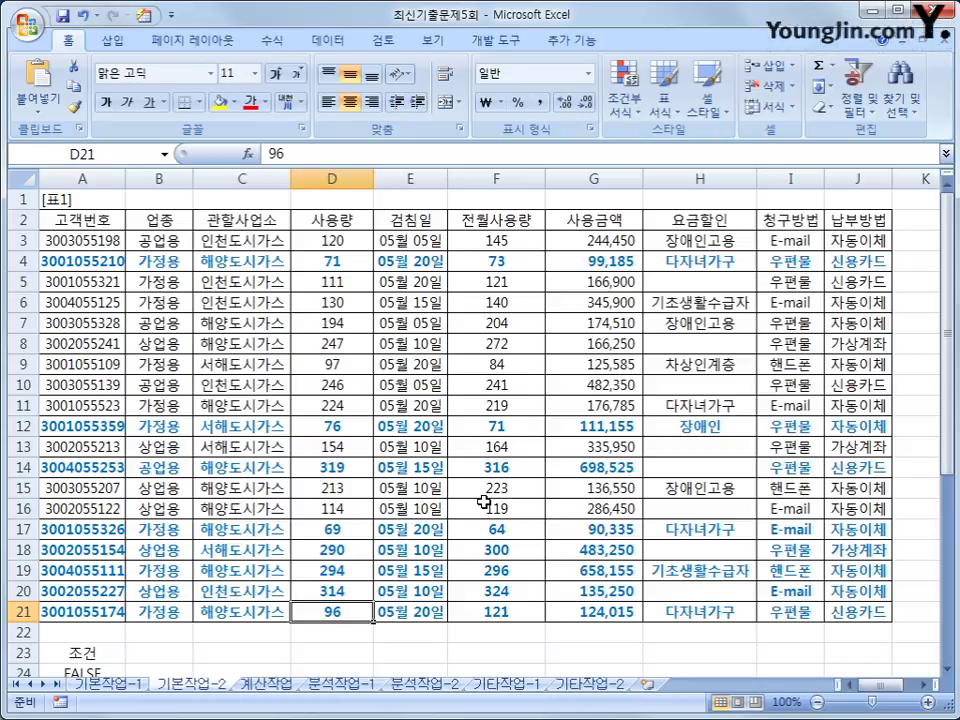
# Go to the 계산작업 sheet, check the 검침일 date in E3 and select the first 사용기간 cell, F3.
pyautogui.click(122, 686)
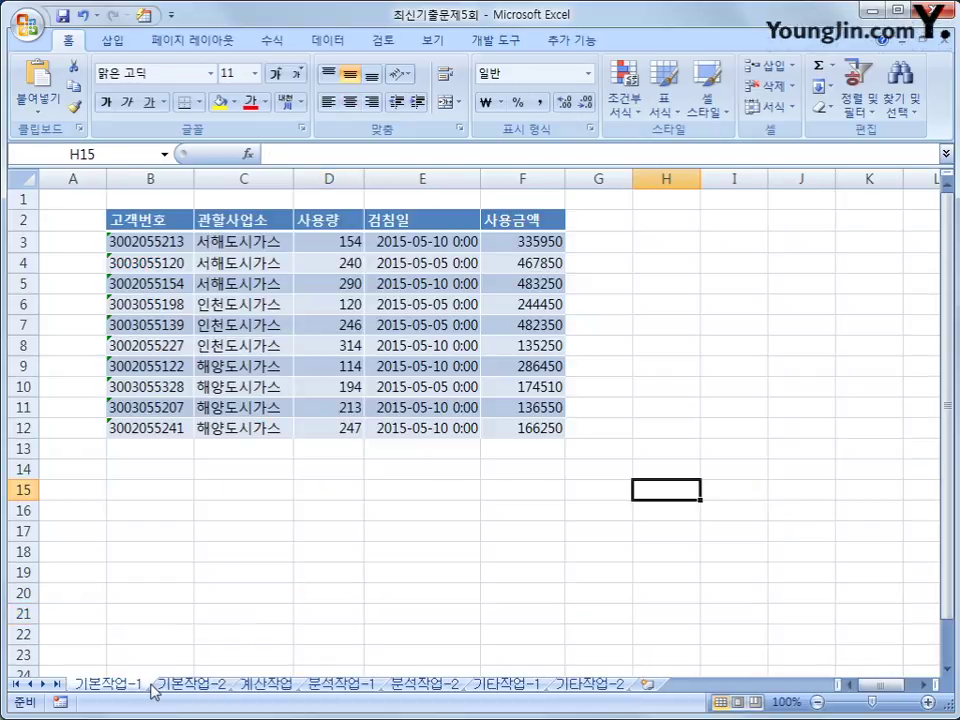
pyautogui.click(173, 688)
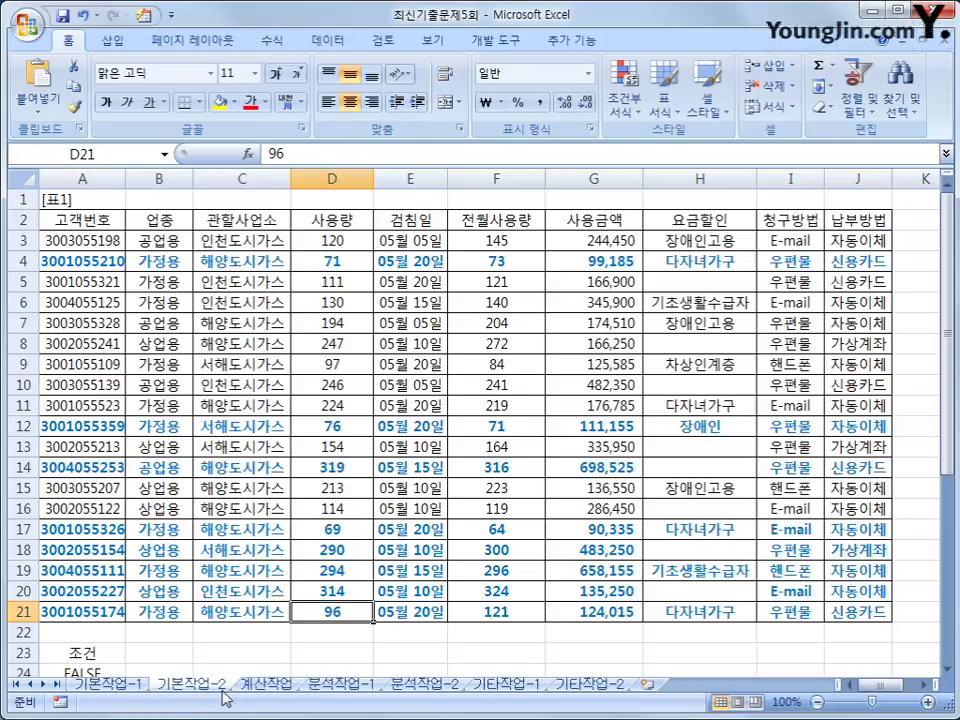
pyautogui.click(263, 688)
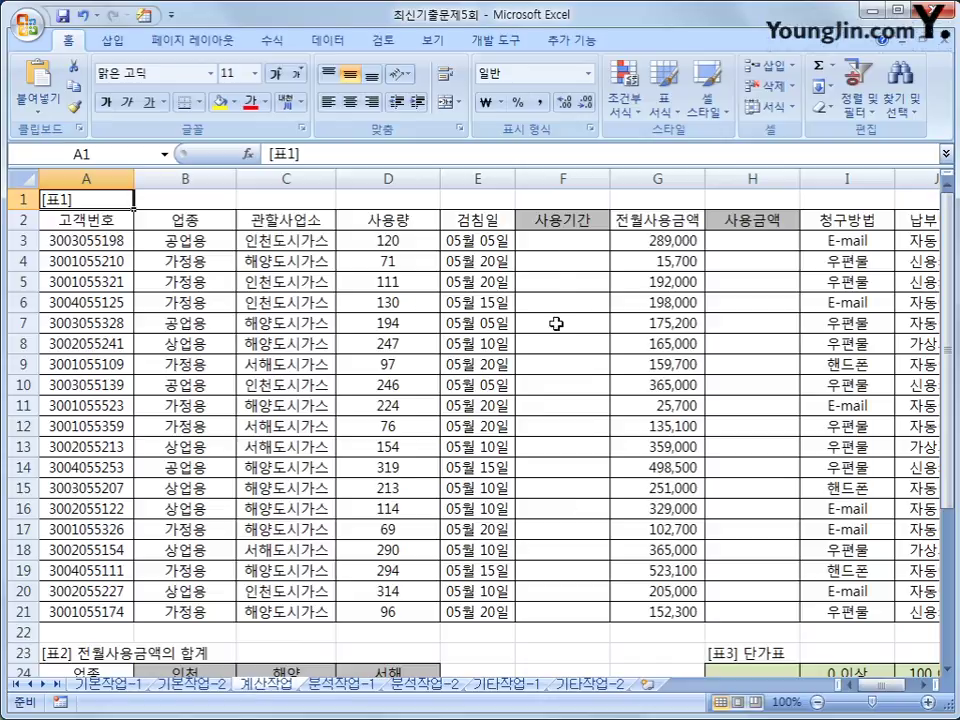
pyautogui.click(559, 240)
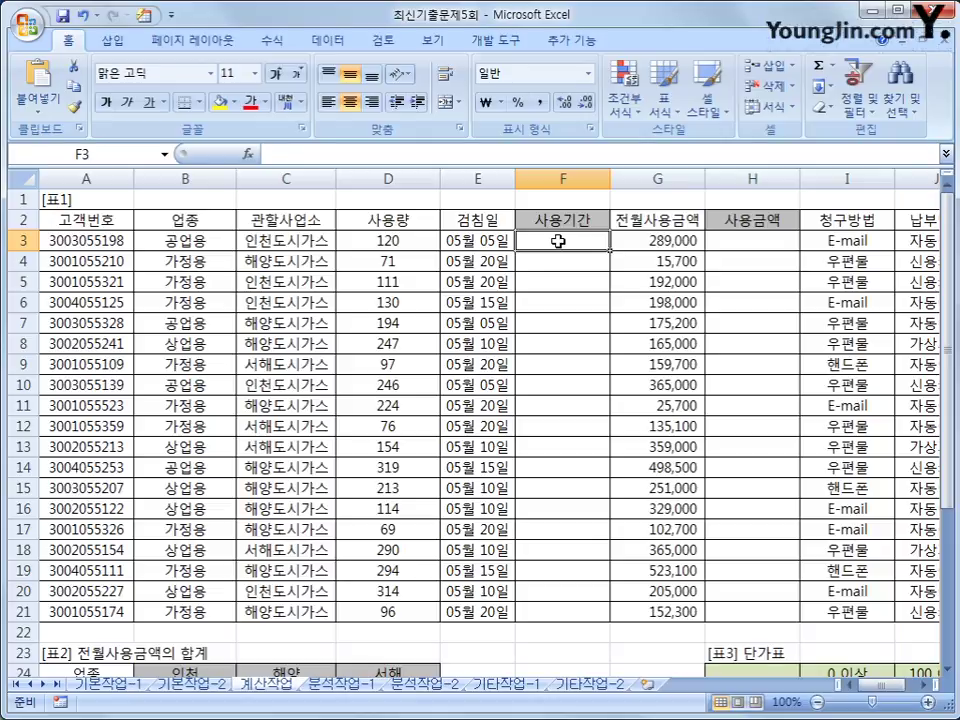
pyautogui.click(470, 242)
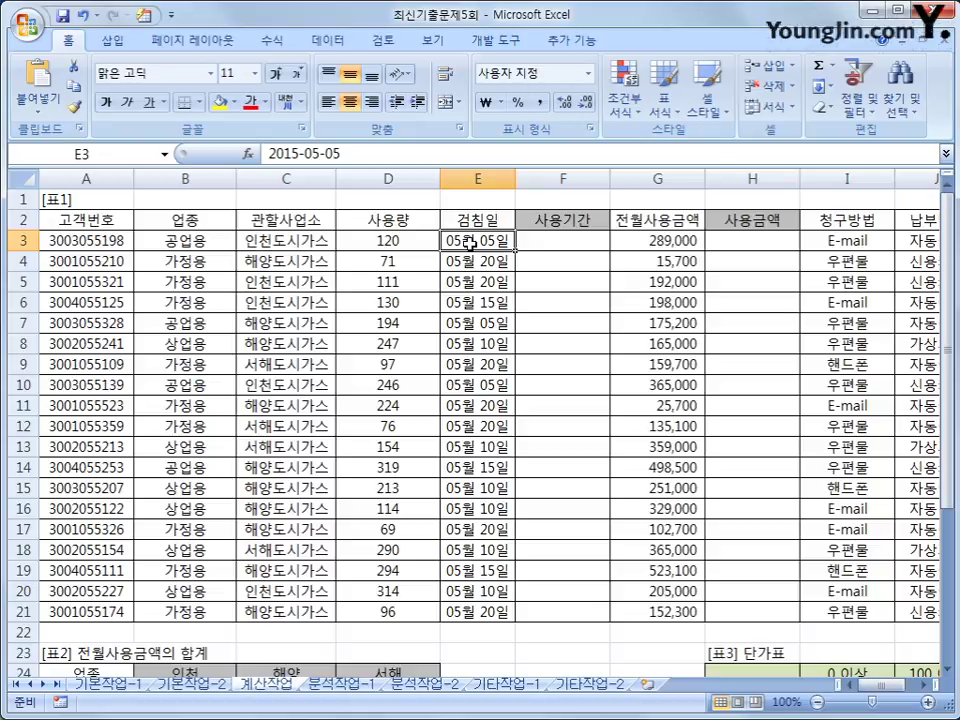
pyautogui.click(580, 248)
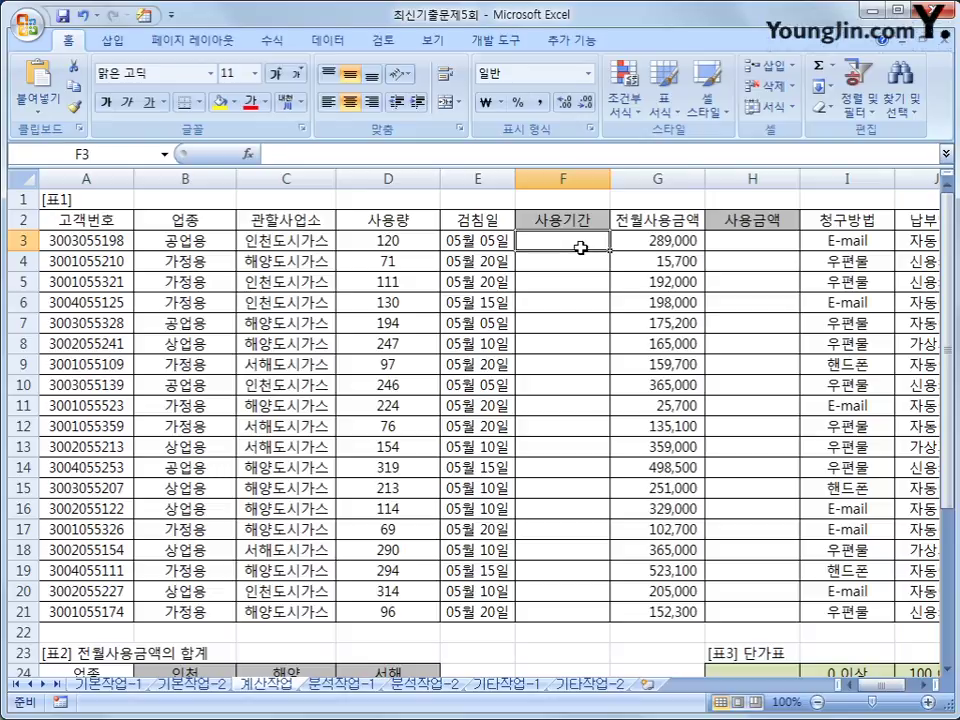
# Start the 사용기간 formula in F3 as =TEXT(EDATE(E3,-1) to get the date one month before the 검침일.
pyautogui.write('=text')
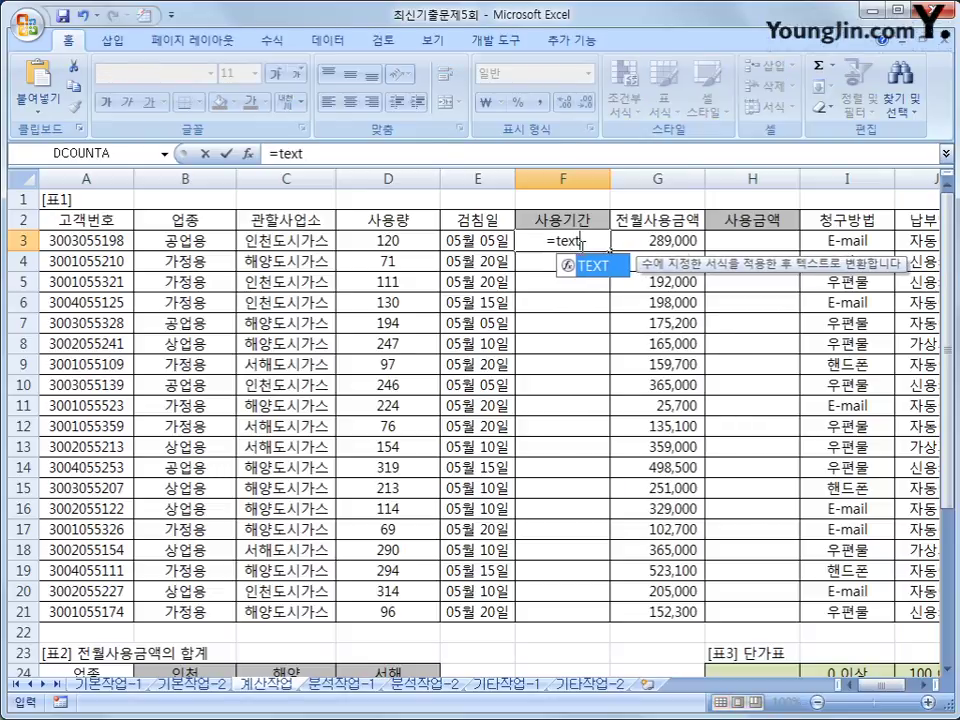
pyautogui.write('(')
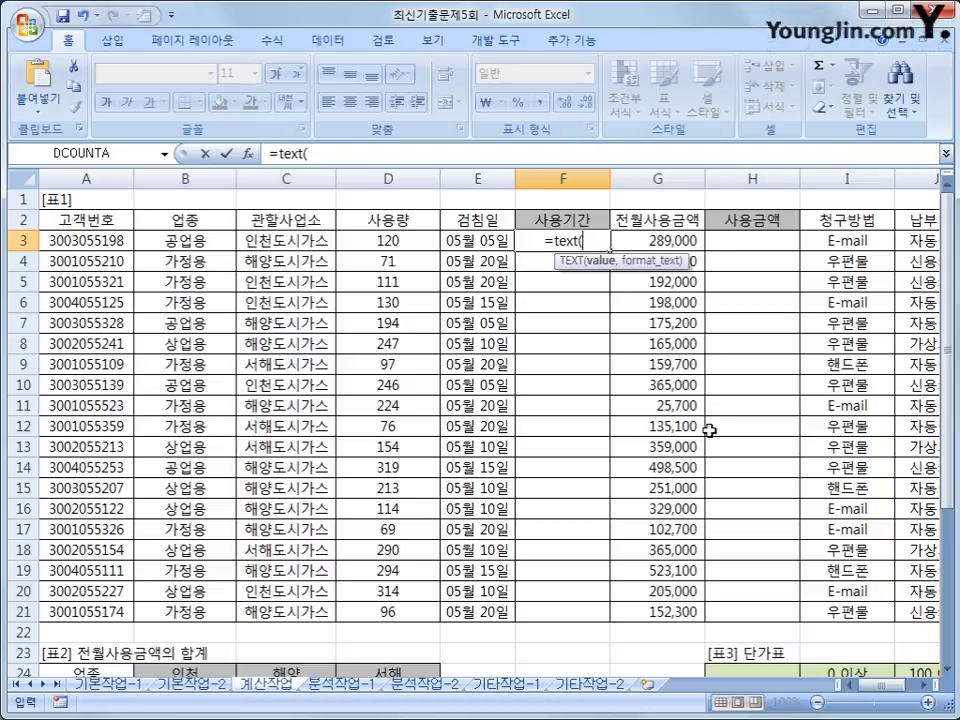
pyautogui.write('eda')
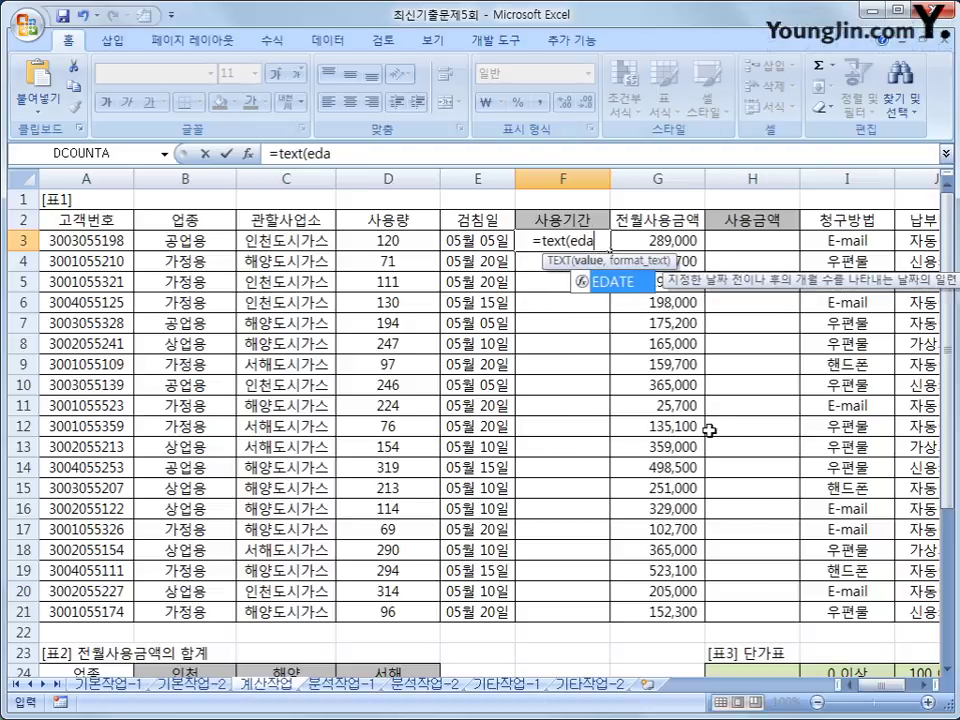
pyautogui.press('Tab')
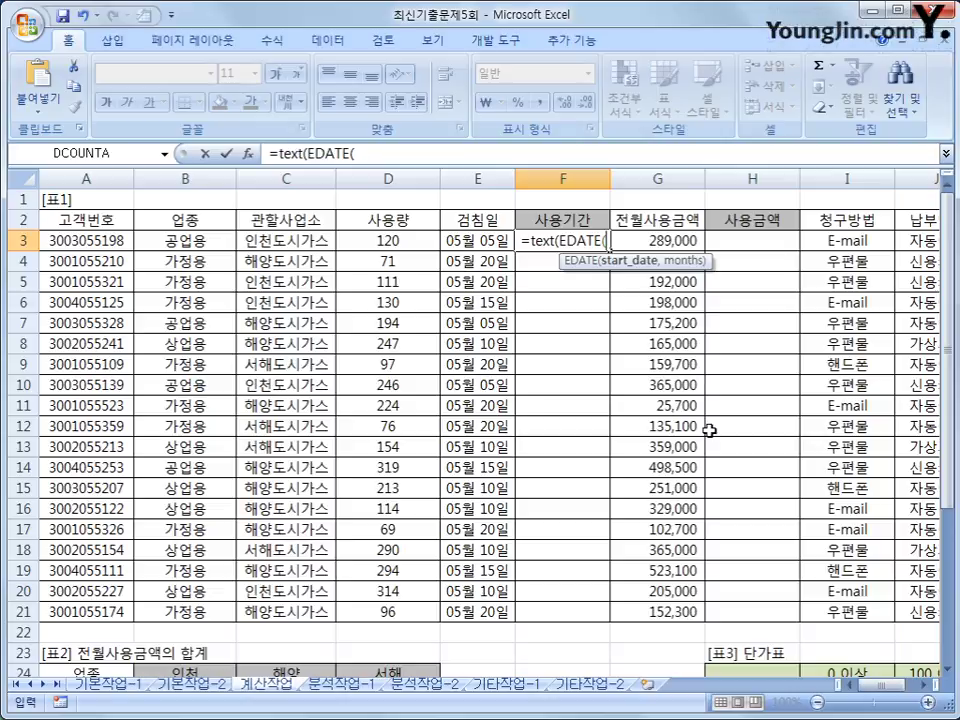
pyautogui.click(490, 241)
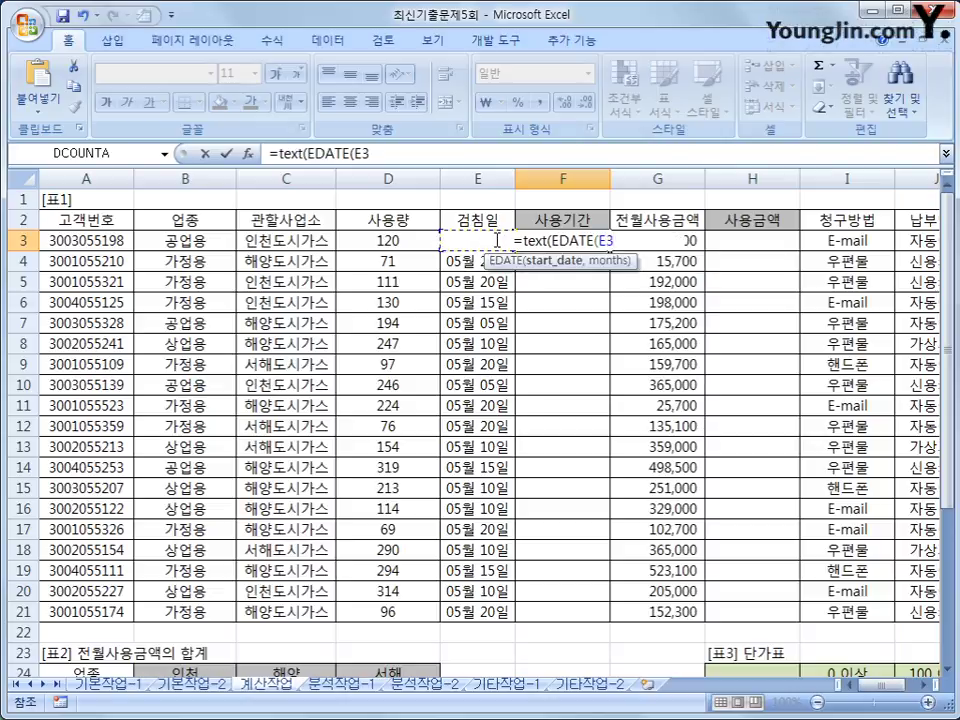
pyautogui.write(',')
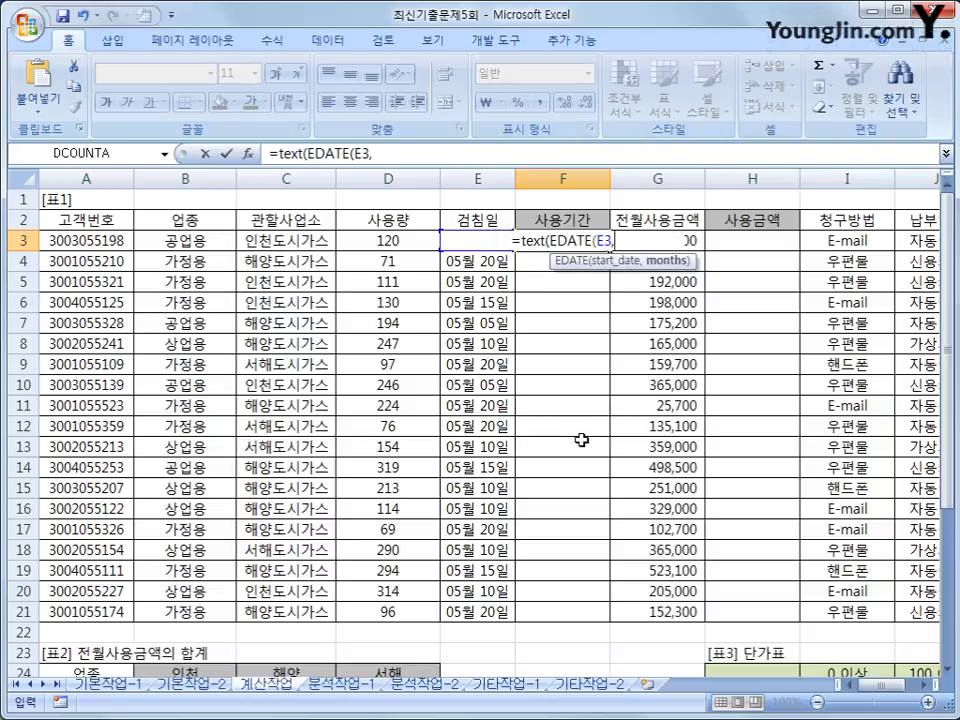
pyautogui.write('-')
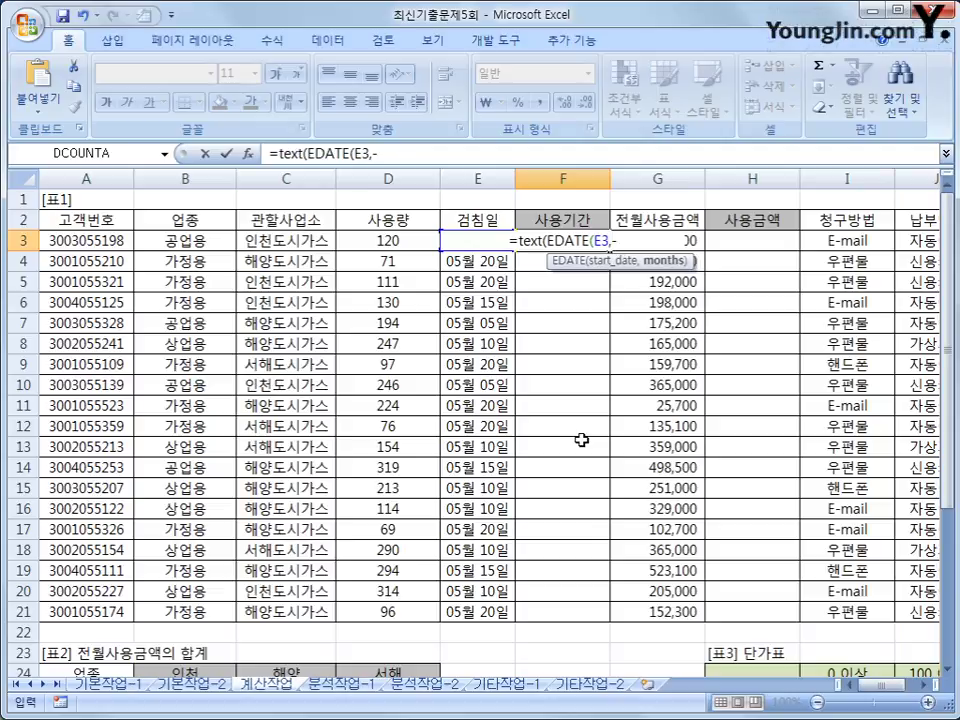
pyautogui.write('1')
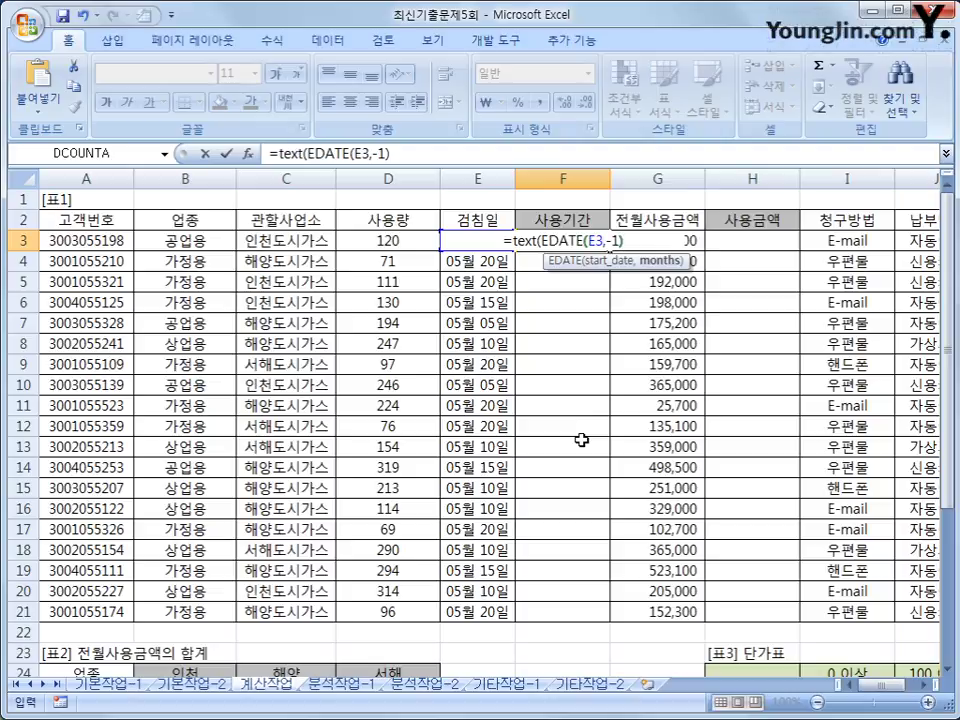
pyautogui.write(')')
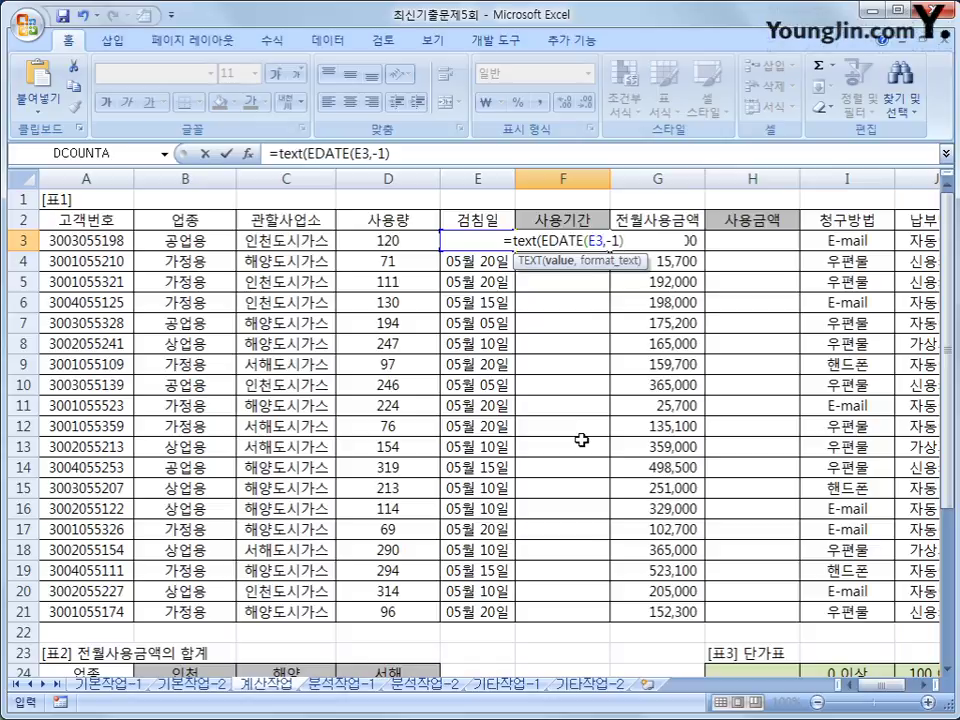
# Add +1 day and the "mm/dd" format to the TEXT function, then close and enter the formula in F3.
pyautogui.write('+1')
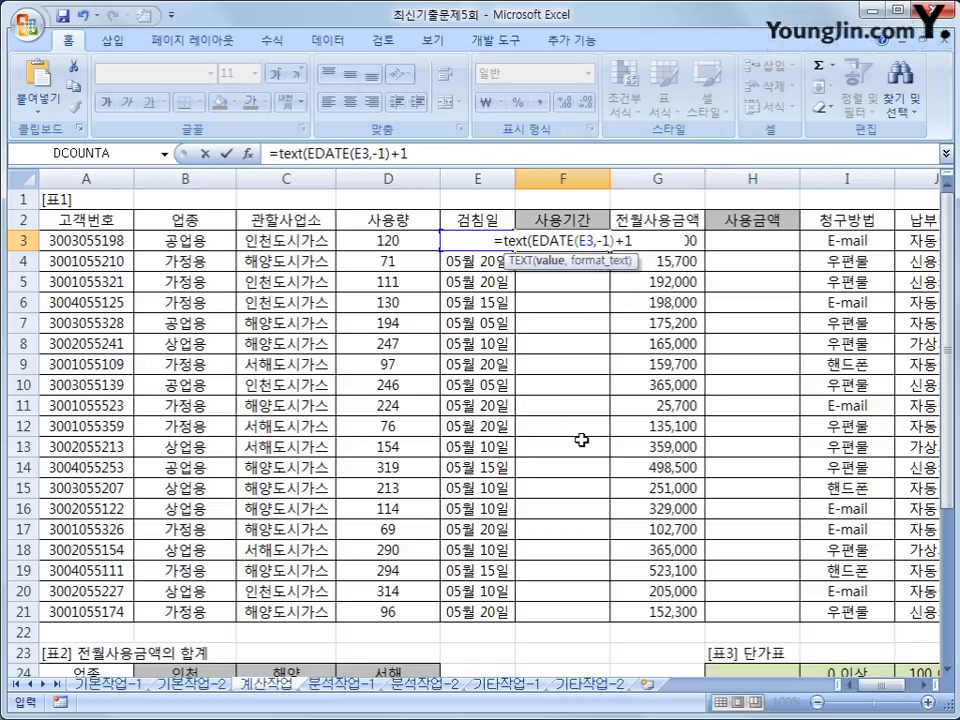
pyautogui.write(',"')
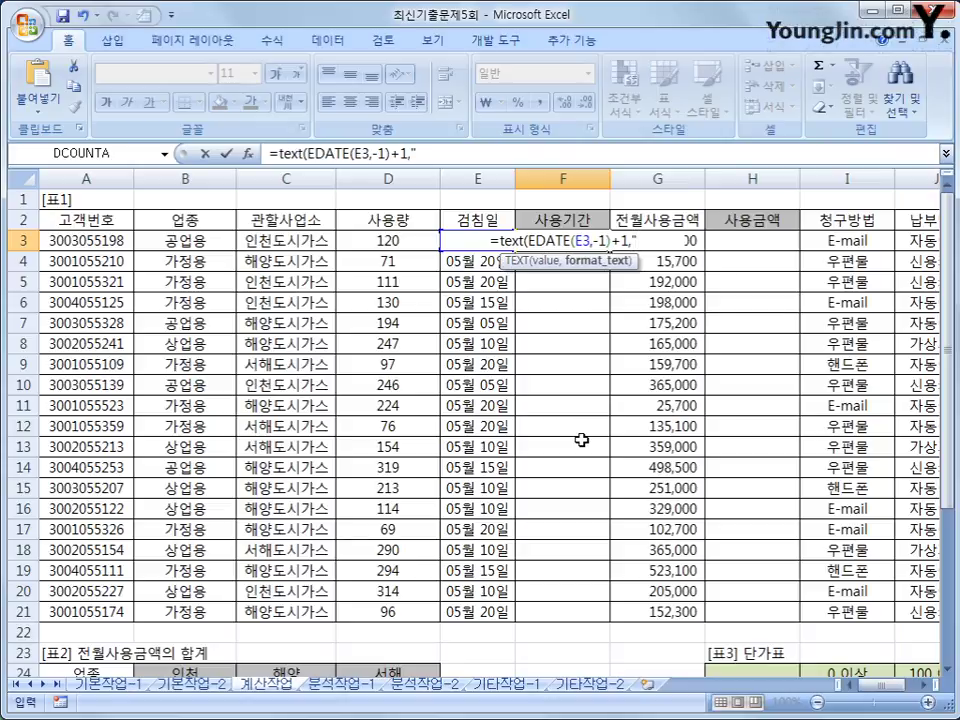
pyautogui.write('mm/dd')
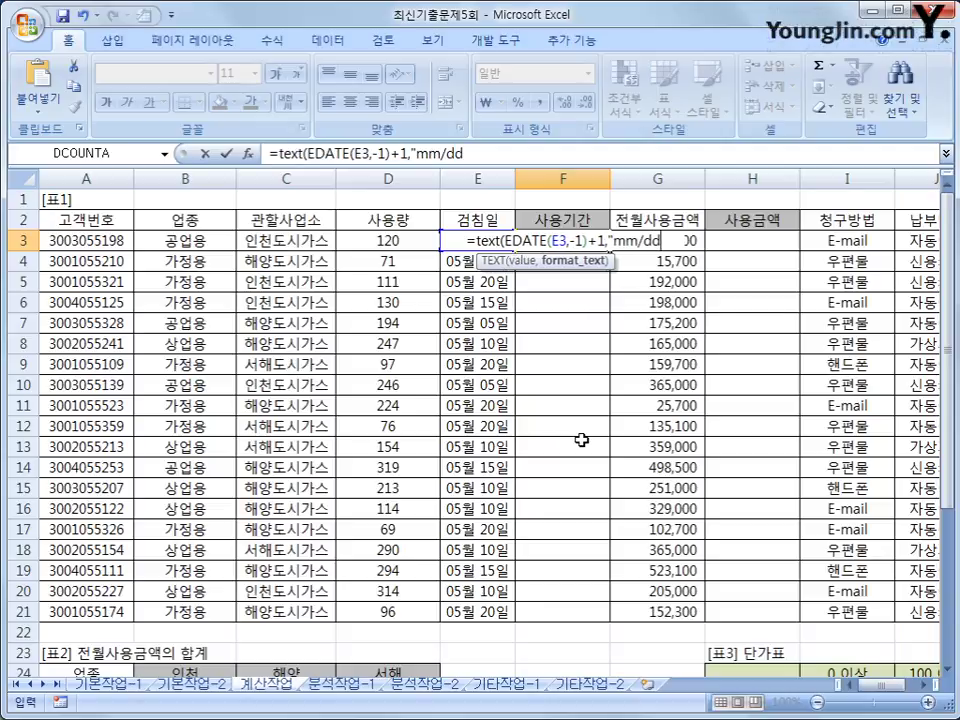
pyautogui.write('"')
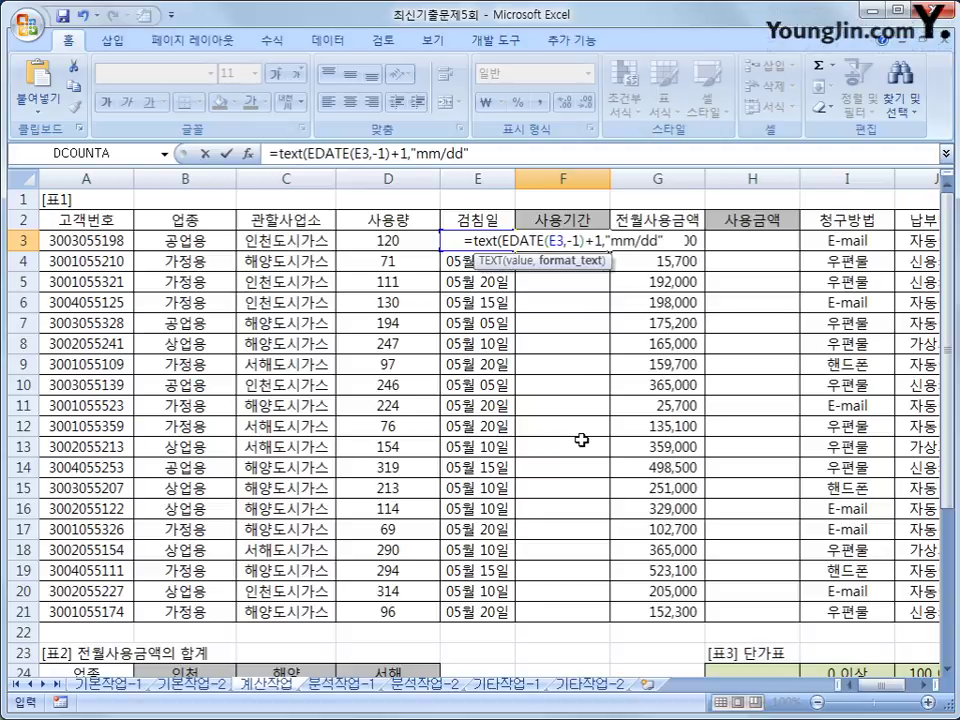
pyautogui.write(')')
pyautogui.press('Return')
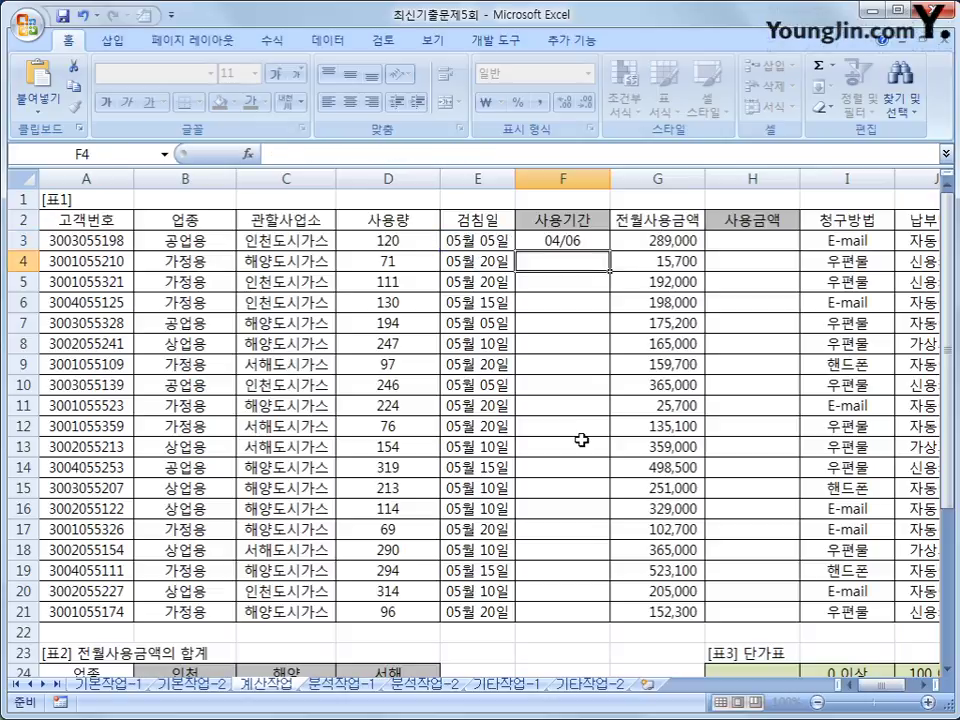
pyautogui.press('Up')
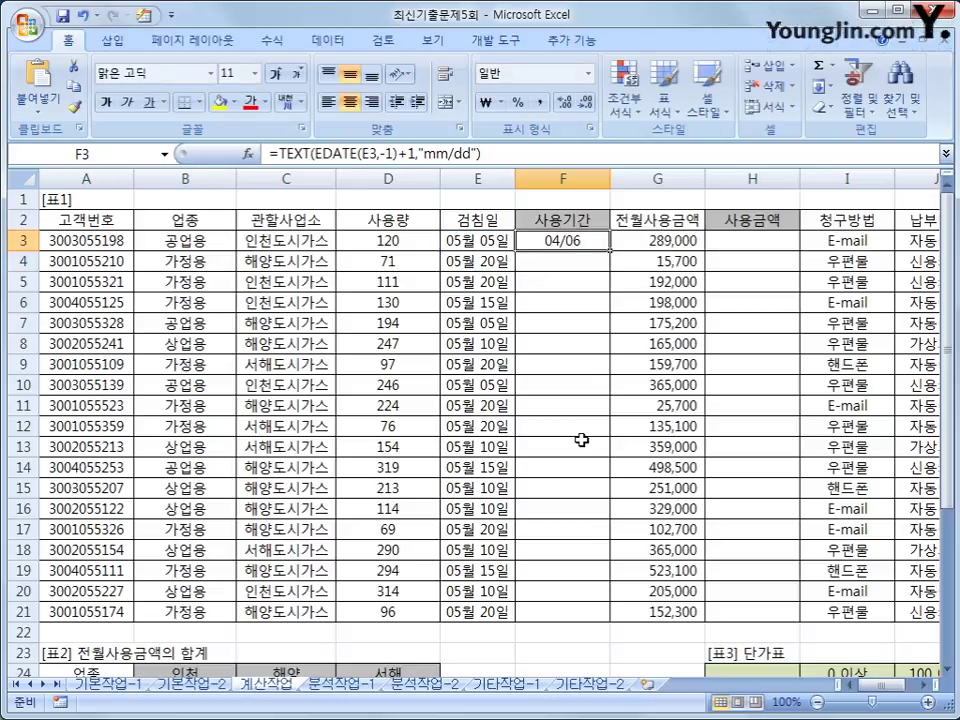
# Extend the 사용기간 formula in F3 with & and a "~" separator after the first TEXT function.
pyautogui.click(500, 244)
pyautogui.click(562, 237)
pyautogui.click(499, 153)
pyautogui.write('&')
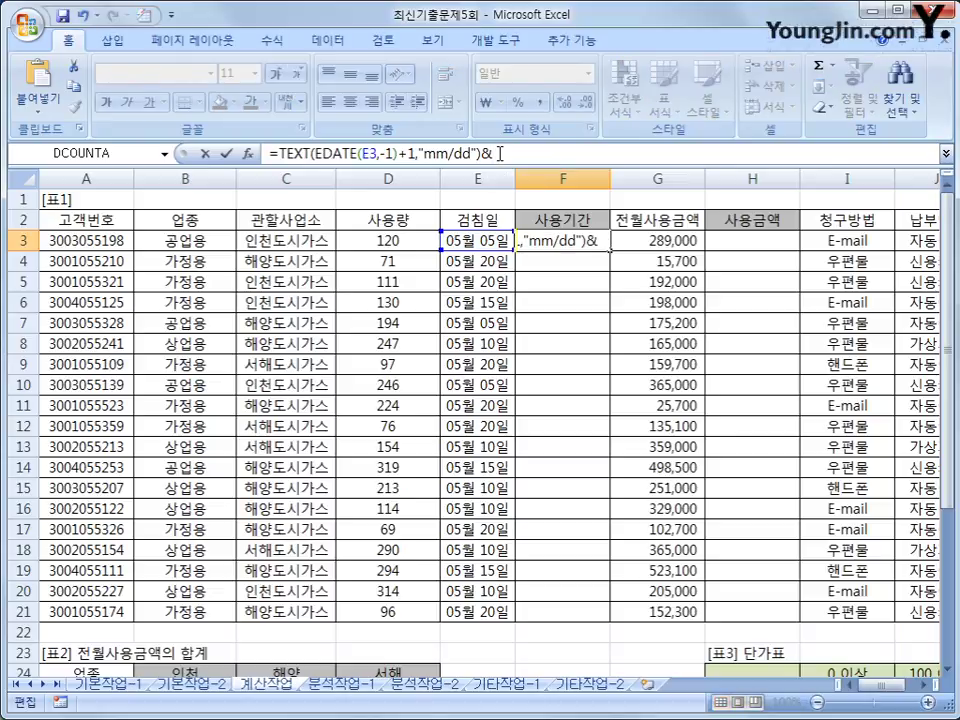
pyautogui.write('"')
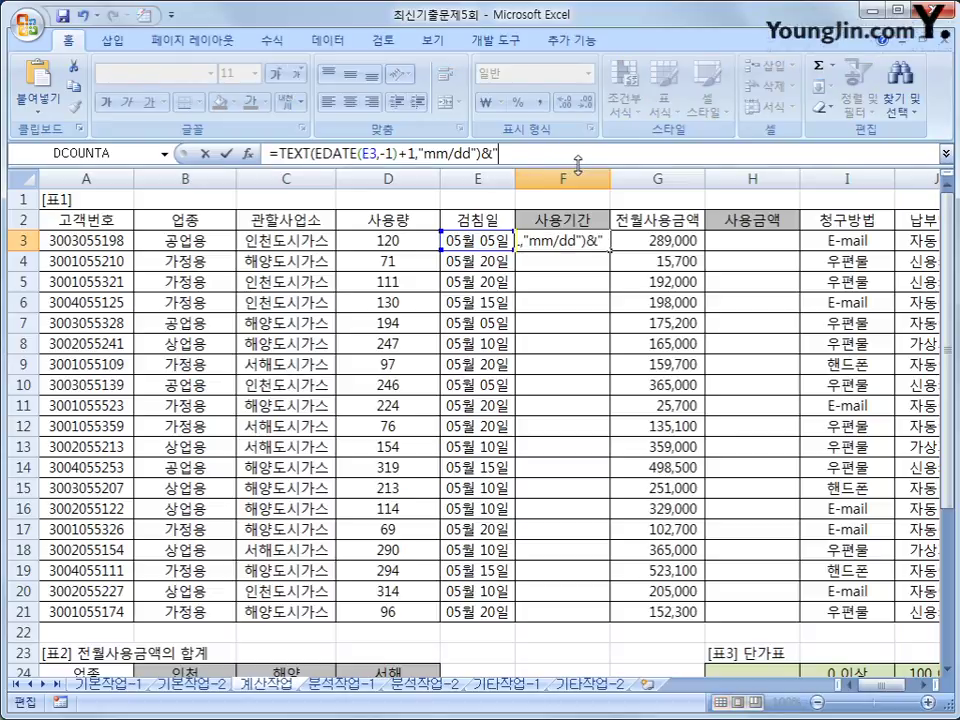
pyautogui.write('~')
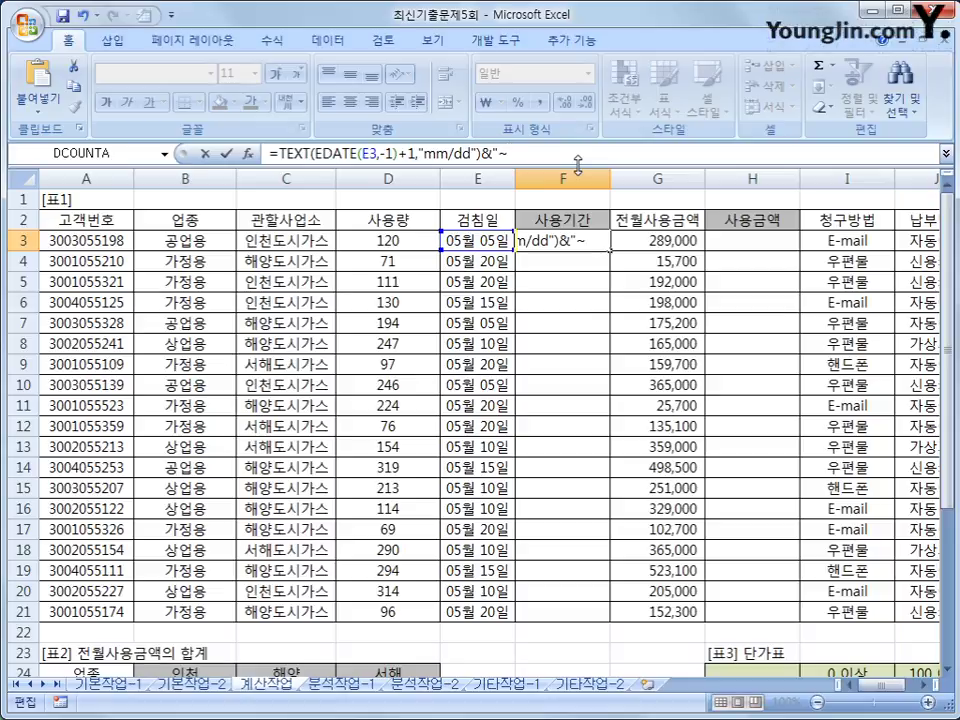
# Close the separator text, append &TEXT(E3,"mm/dd") as the period's end date, and enter the formula in F3.
pyautogui.write('"&text(')
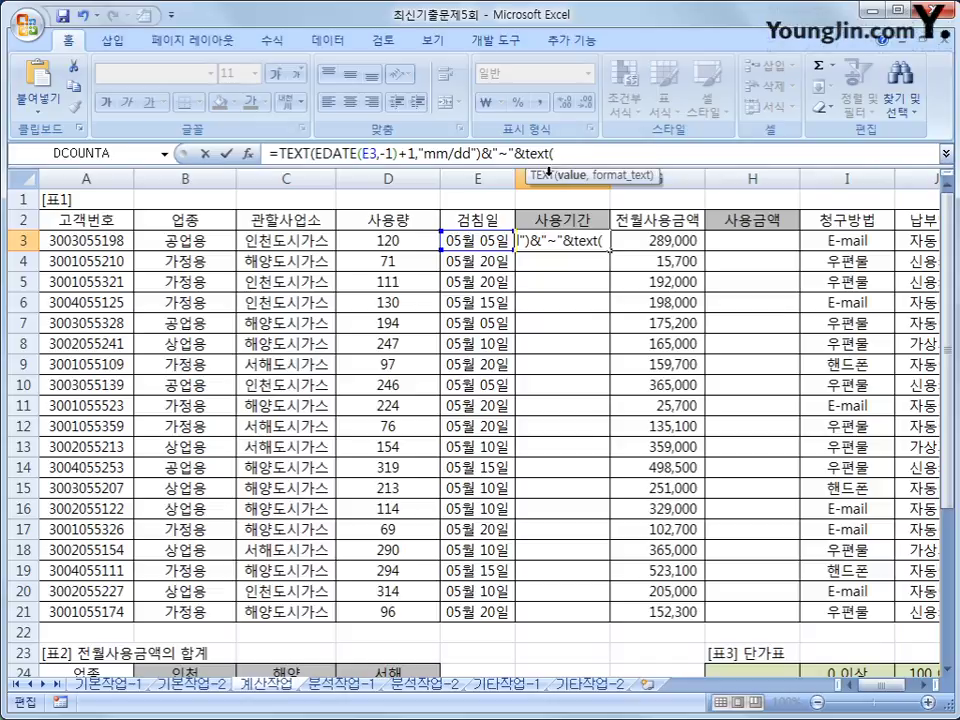
pyautogui.click(485, 242)
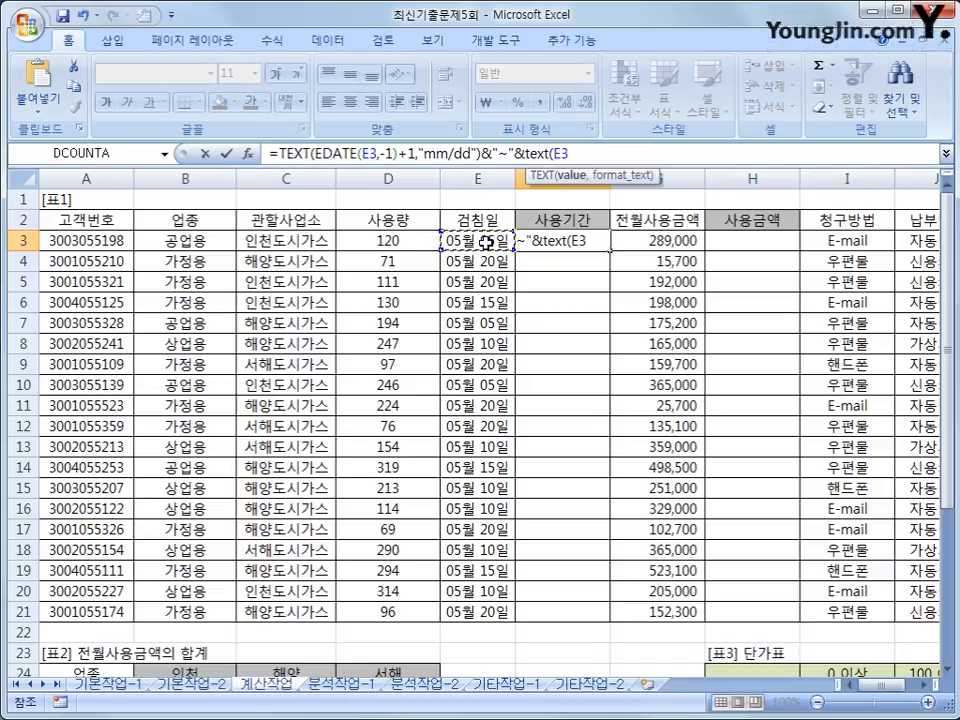
pyautogui.write(',"')
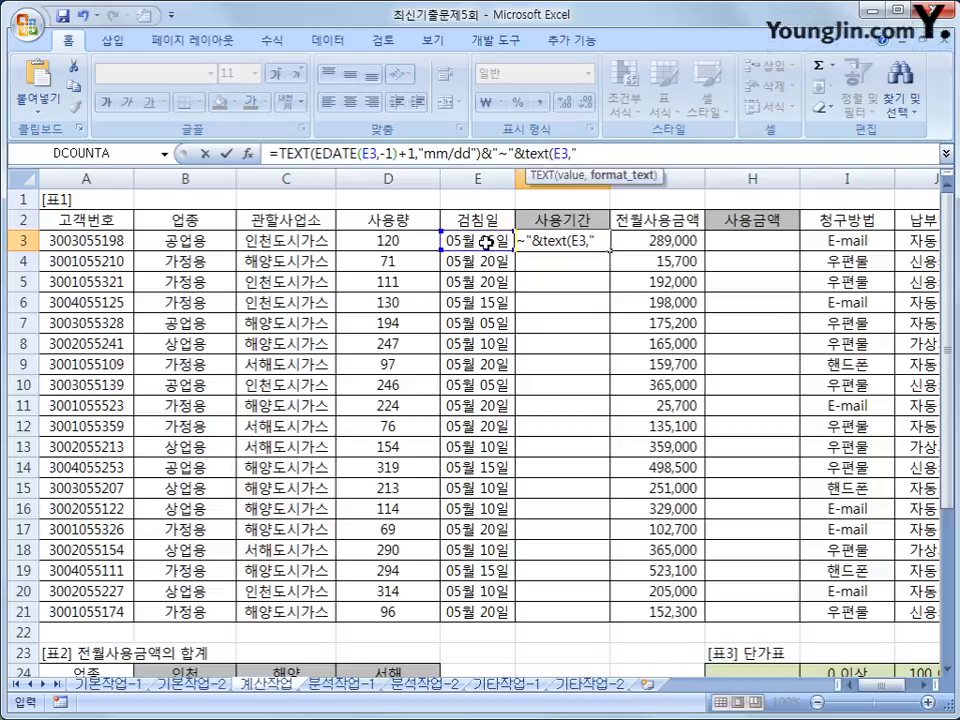
pyautogui.write('mm')
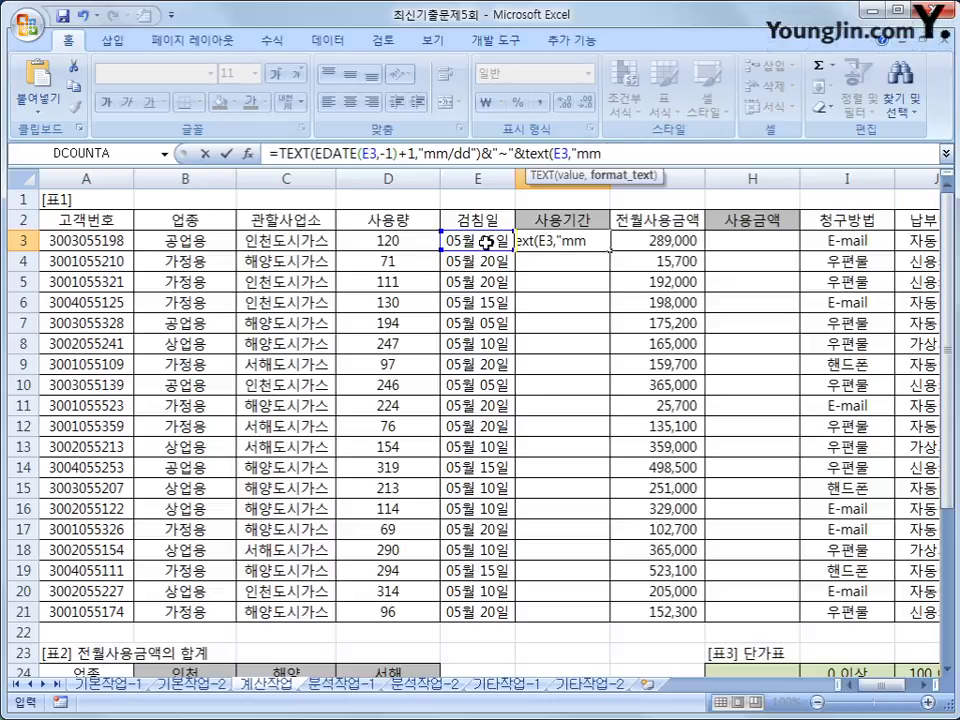
pyautogui.write('/dd")')
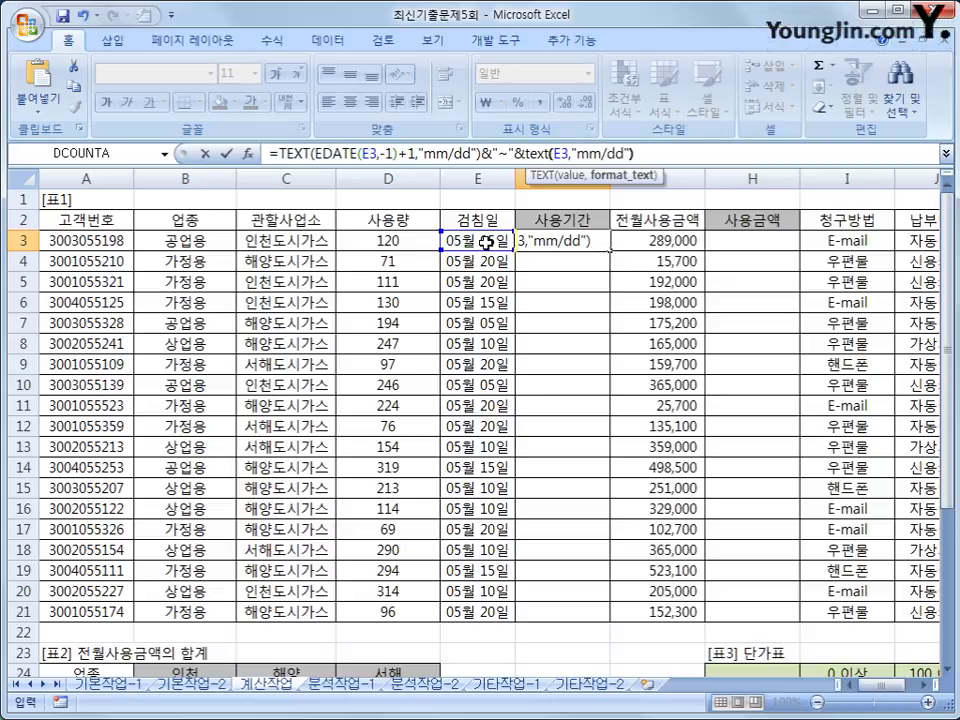
pyautogui.press('Return')
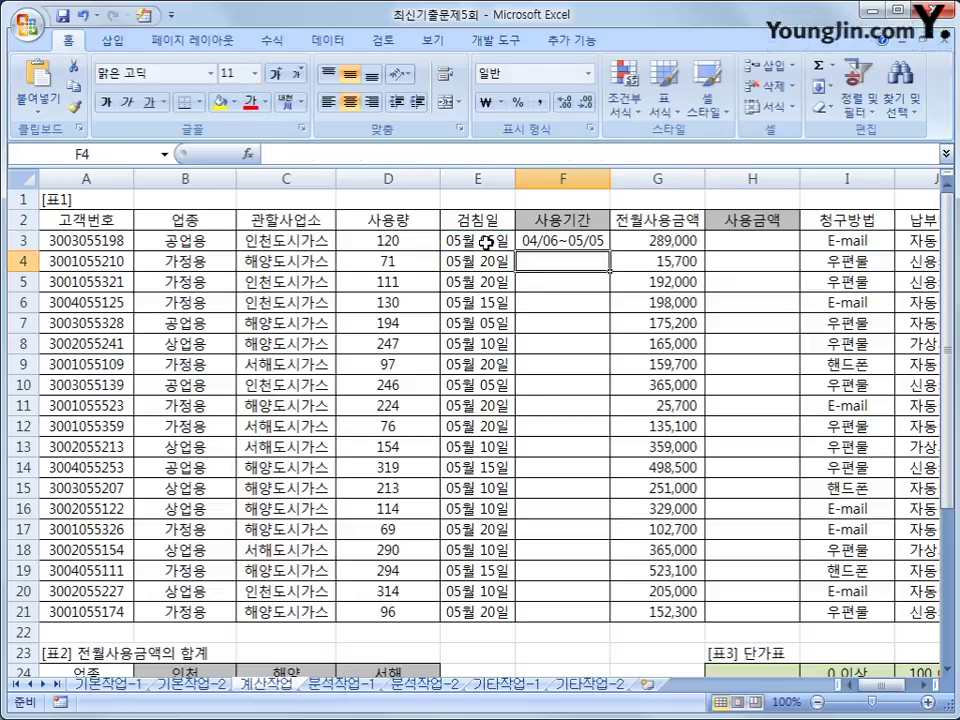
# Fill the 사용기간 formula from F3 down through F21.
pyautogui.click(548, 242)
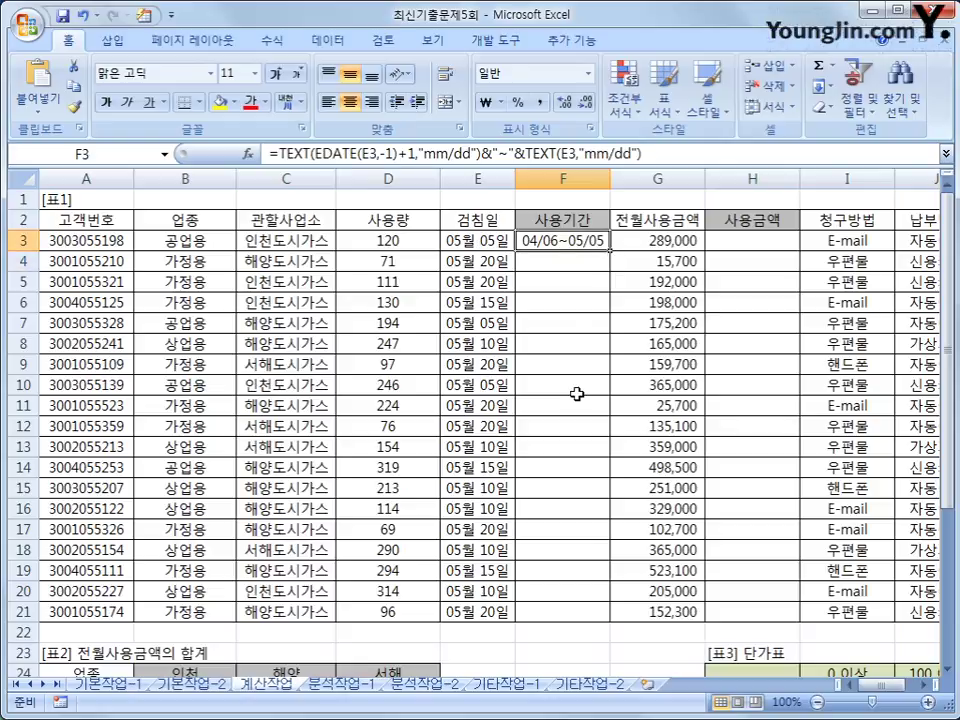
pyautogui.doubleClick(611, 249)
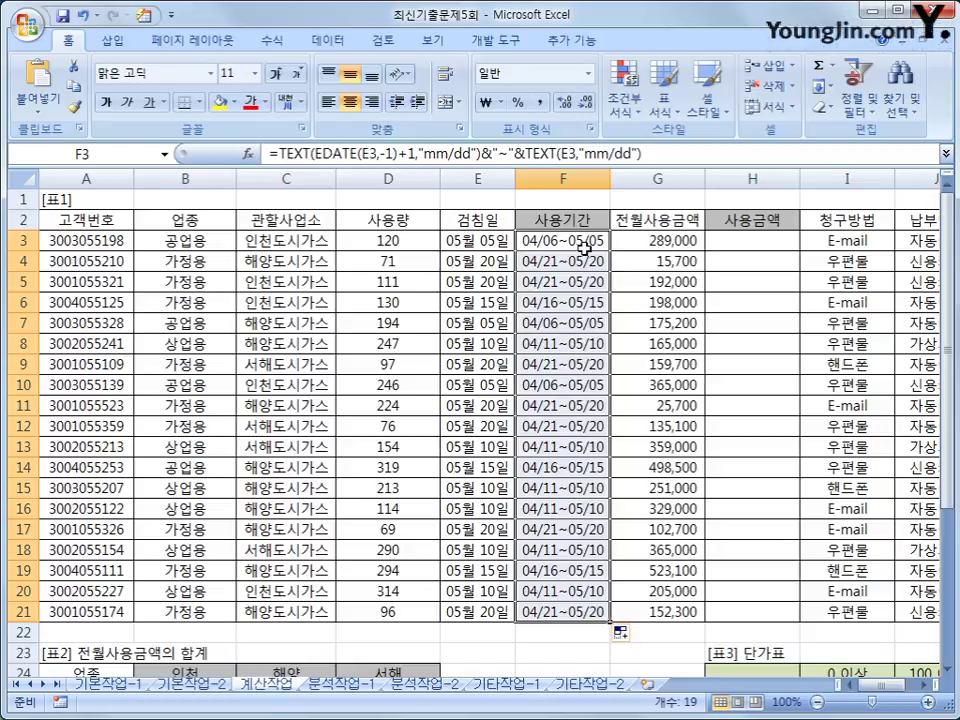
pyautogui.click(583, 244)
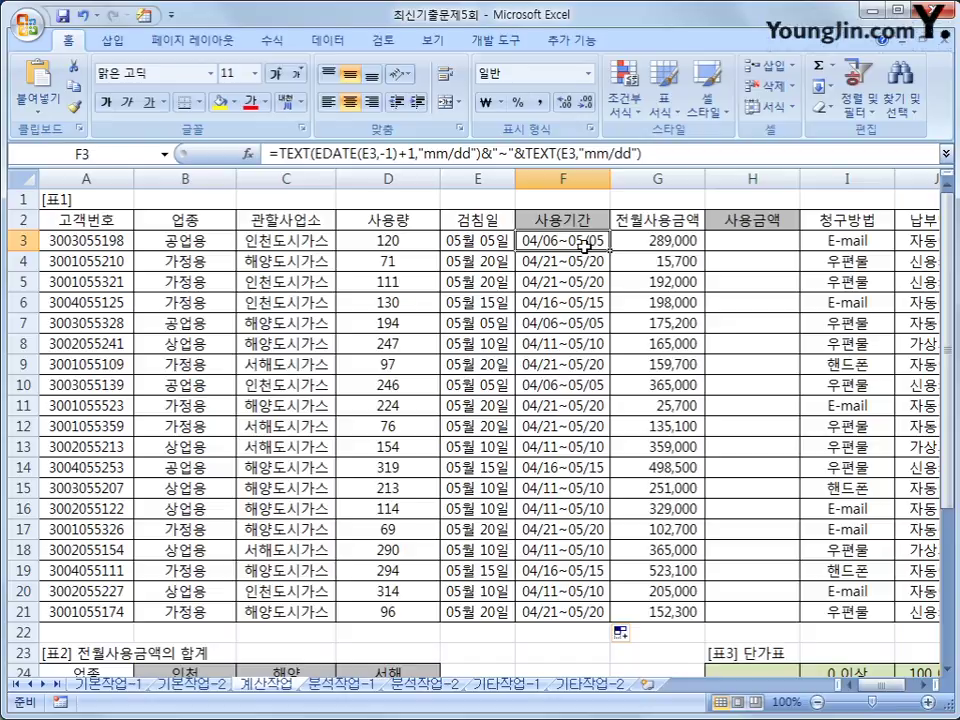
# Examine the 사용량 in D3 and the 표3 단가표, checking the 업종 names in H26:H28 and the unit prices from I26 to column L.
pyautogui.click(733, 244)
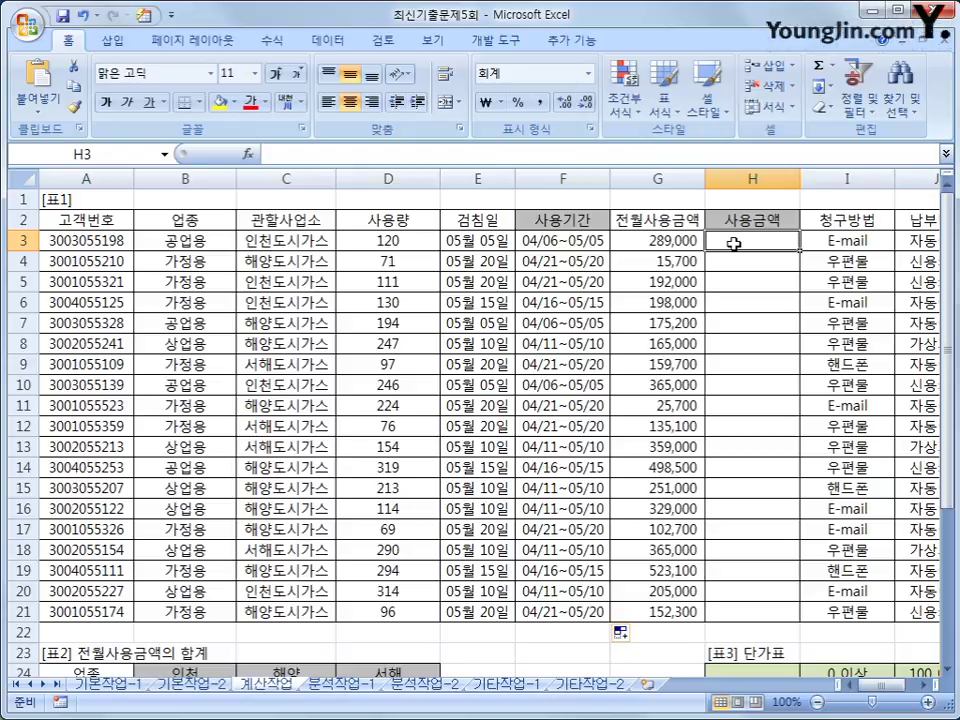
pyautogui.click(405, 242)
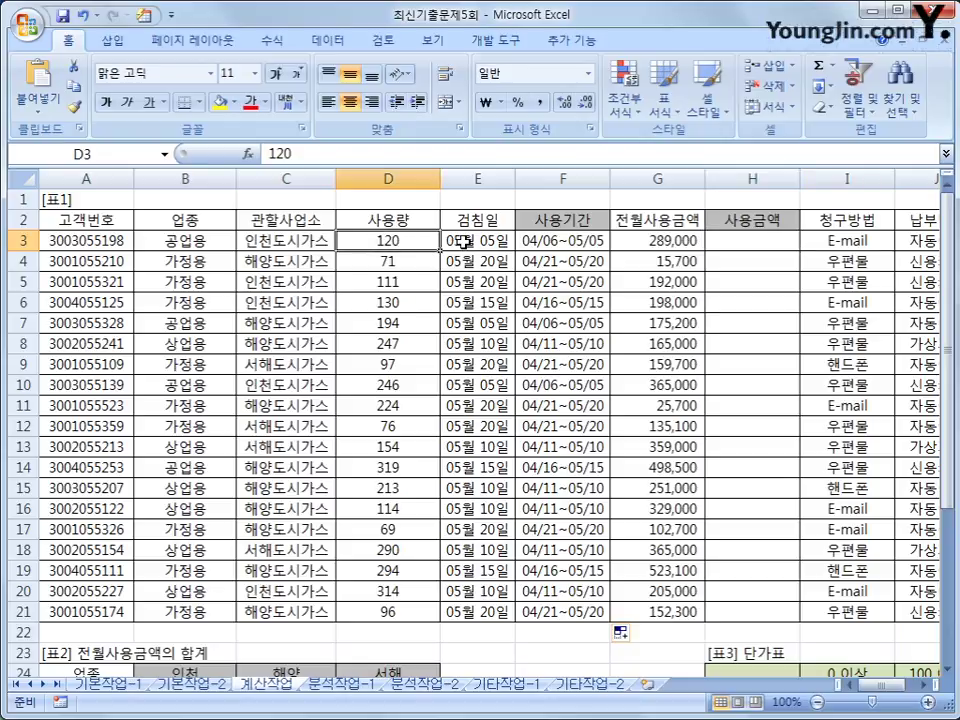
pyautogui.scroll(-1, 342, 300)
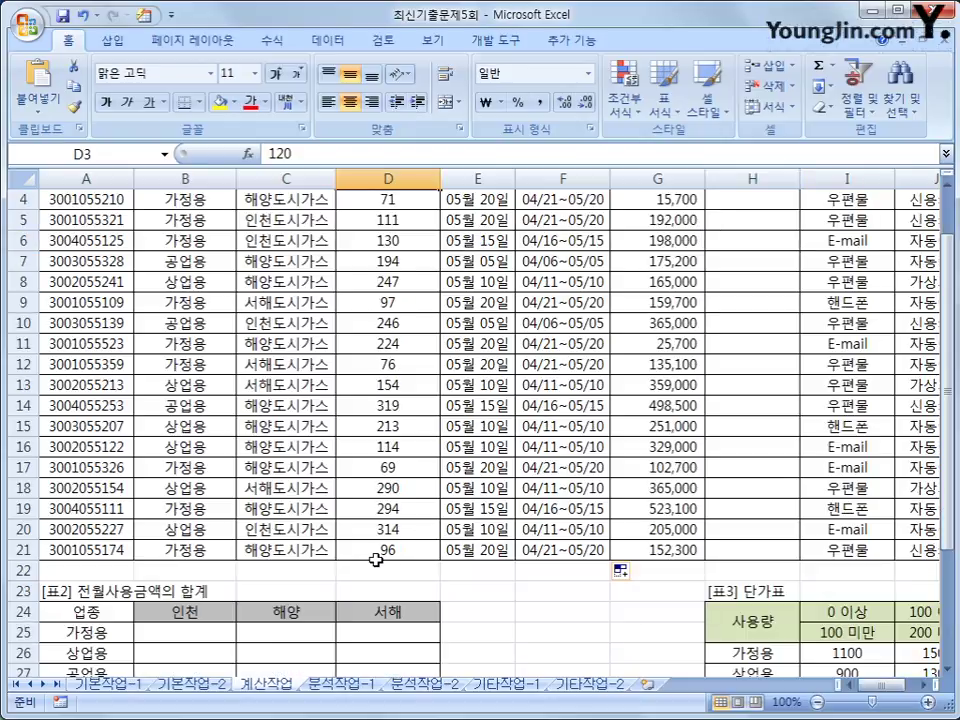
pyautogui.hscroll(2, 862, 690)
pyautogui.scroll(-3, 842, 525)
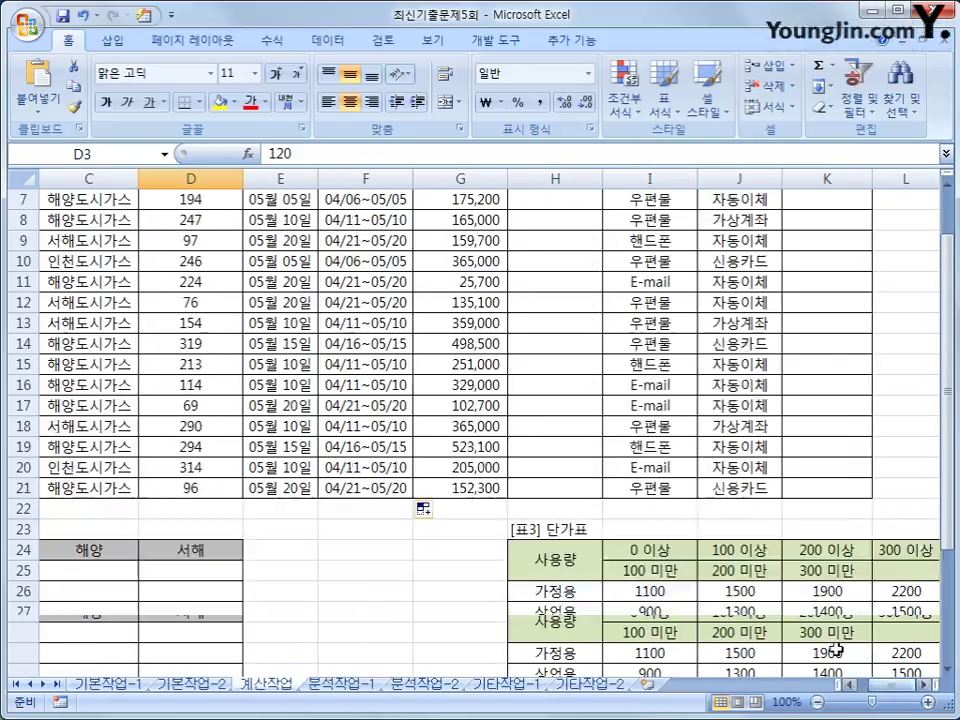
pyautogui.moveTo(582, 474); pyautogui.dragTo(582, 509)
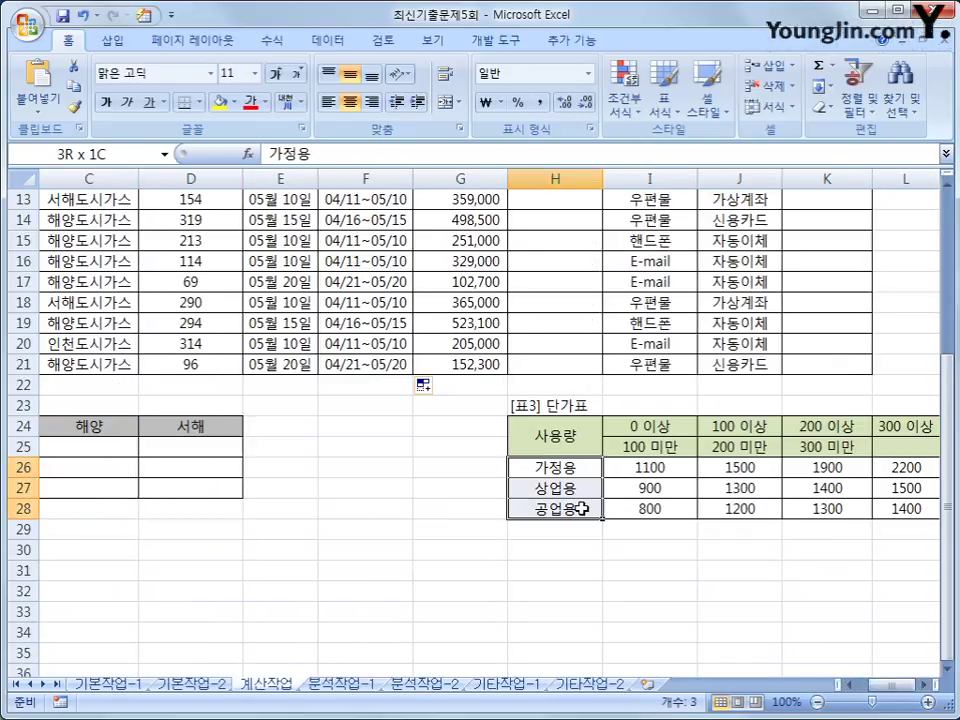
pyautogui.click(582, 467)
pyautogui.click(582, 488)
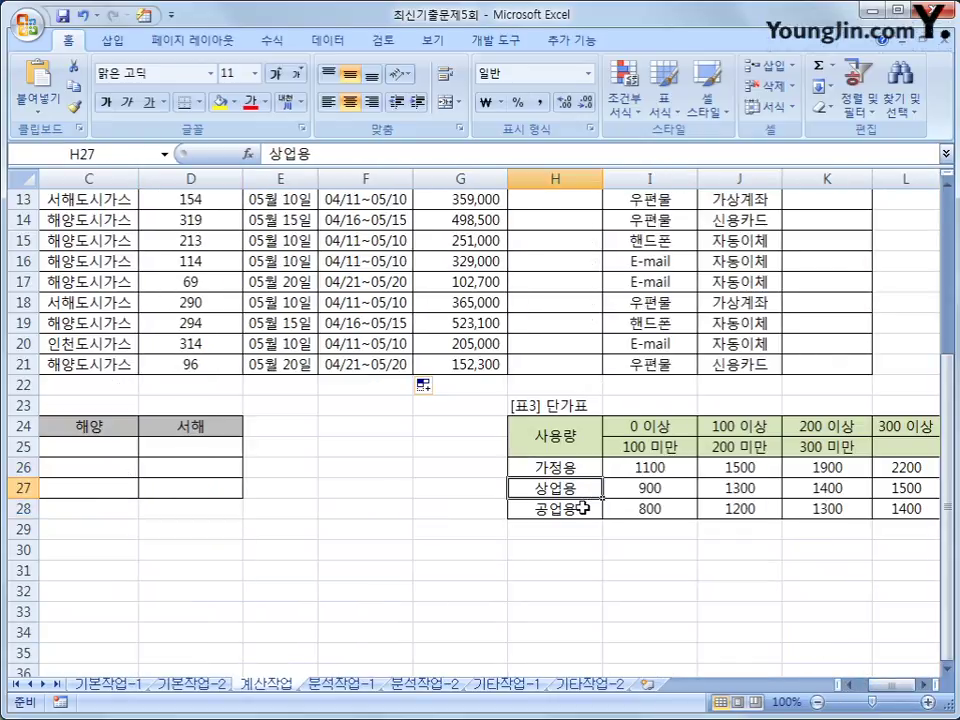
pyautogui.click(581, 509)
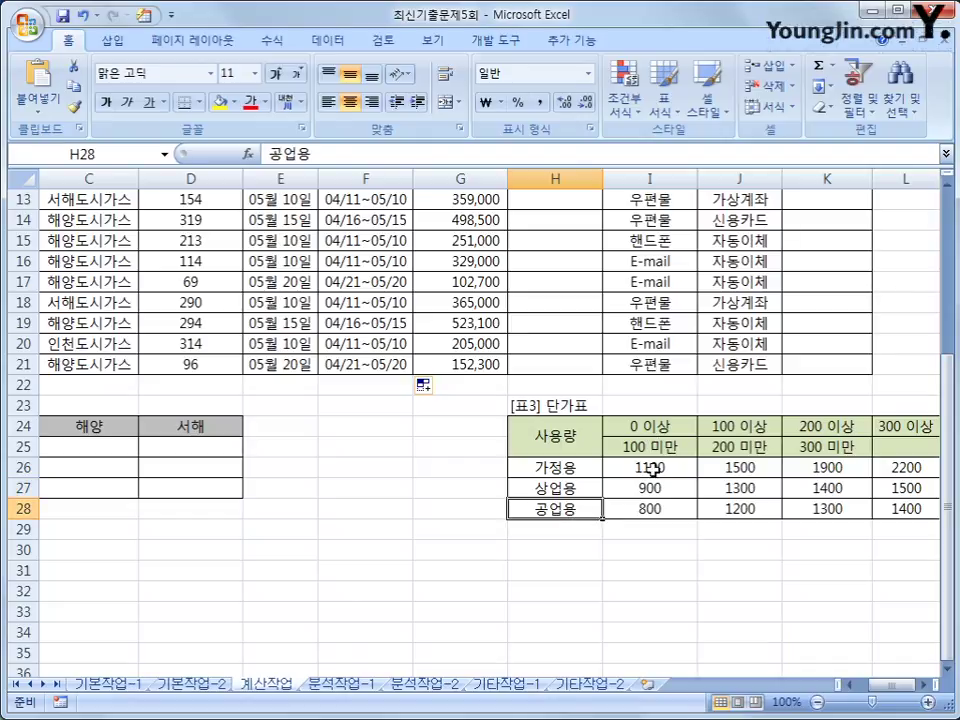
pyautogui.moveTo(652, 466); pyautogui.dragTo(915, 506)
# Start the 사용금액 formula in H3 as =D3* to multiply the 사용량 by its unit price.
pyautogui.moveTo(881, 686); pyautogui.dragTo(861, 686)
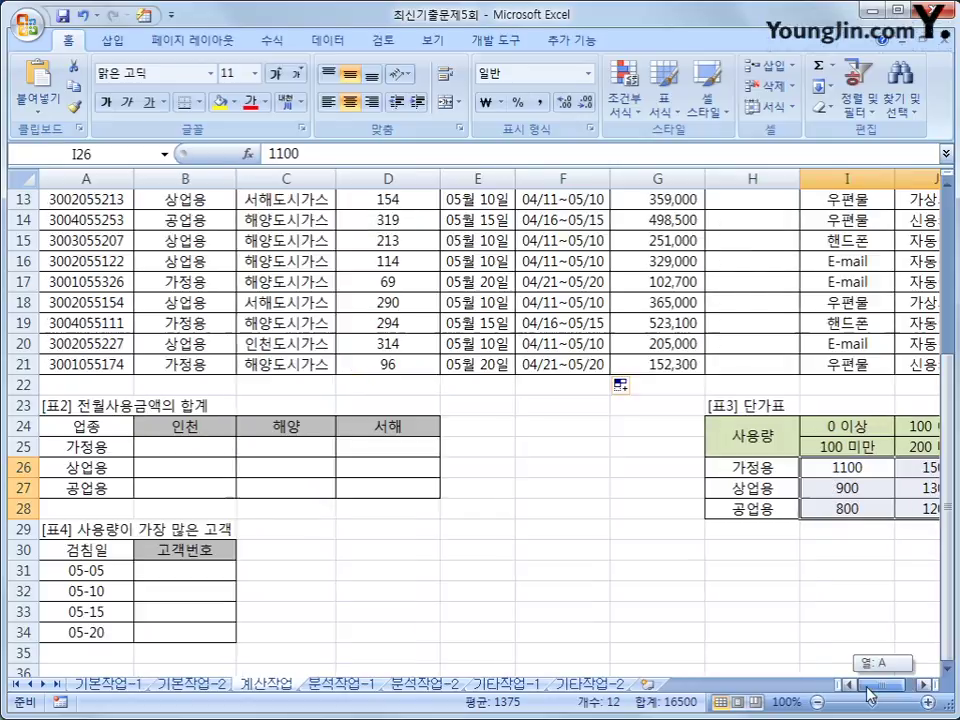
pyautogui.scroll(1, 763, 578)
pyautogui.scroll(3, 763, 578)
pyautogui.click(746, 232)
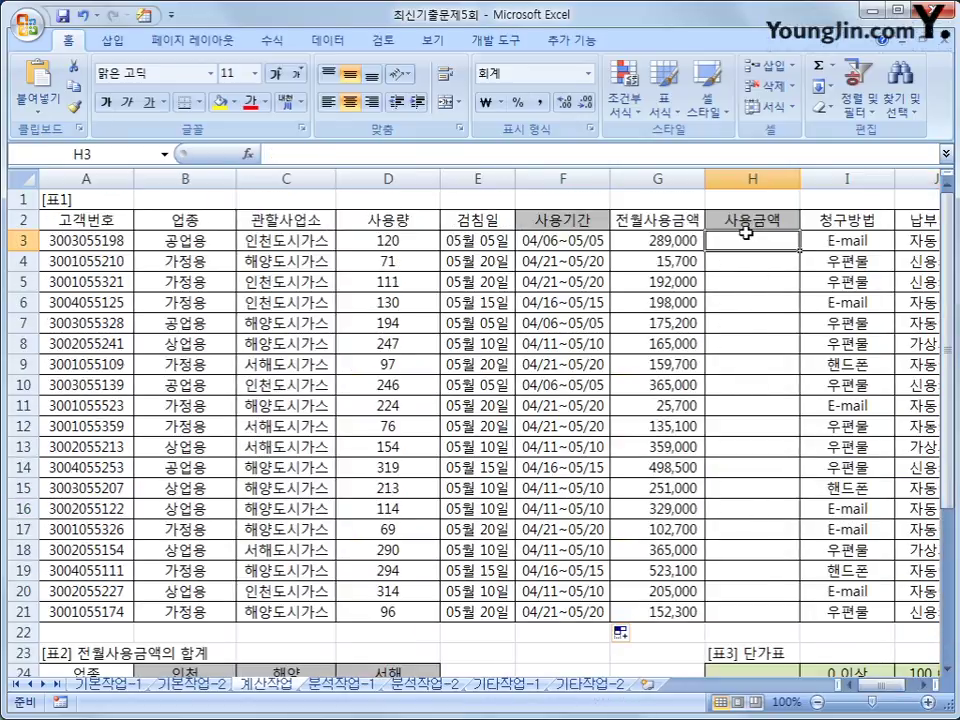
pyautogui.write('=')
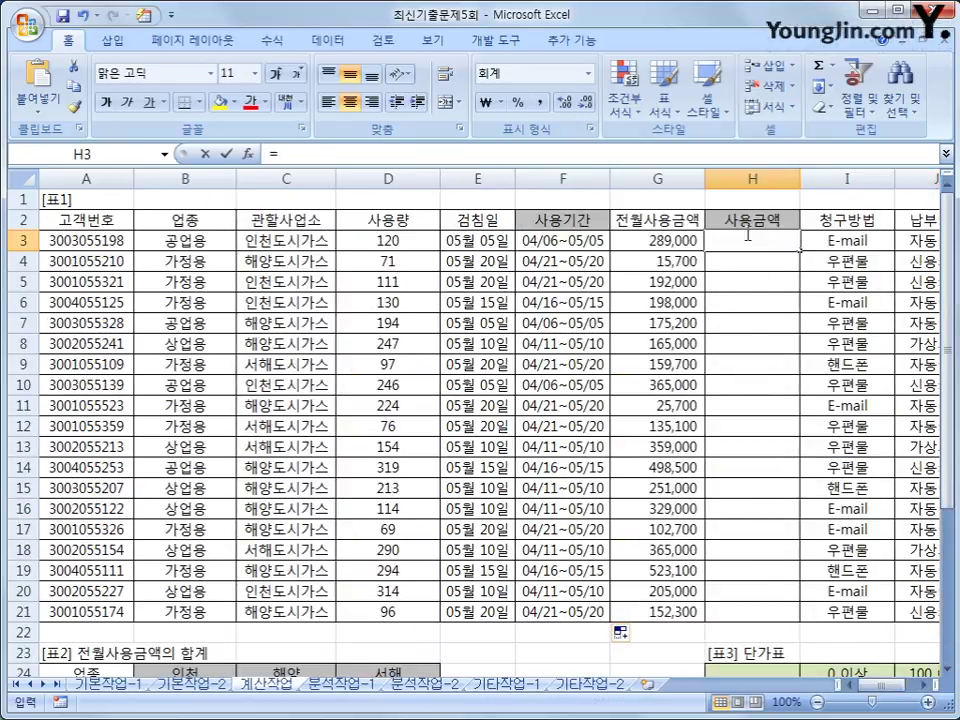
pyautogui.press('Left')
pyautogui.press('Left')
pyautogui.press('Left')
pyautogui.press('Left')
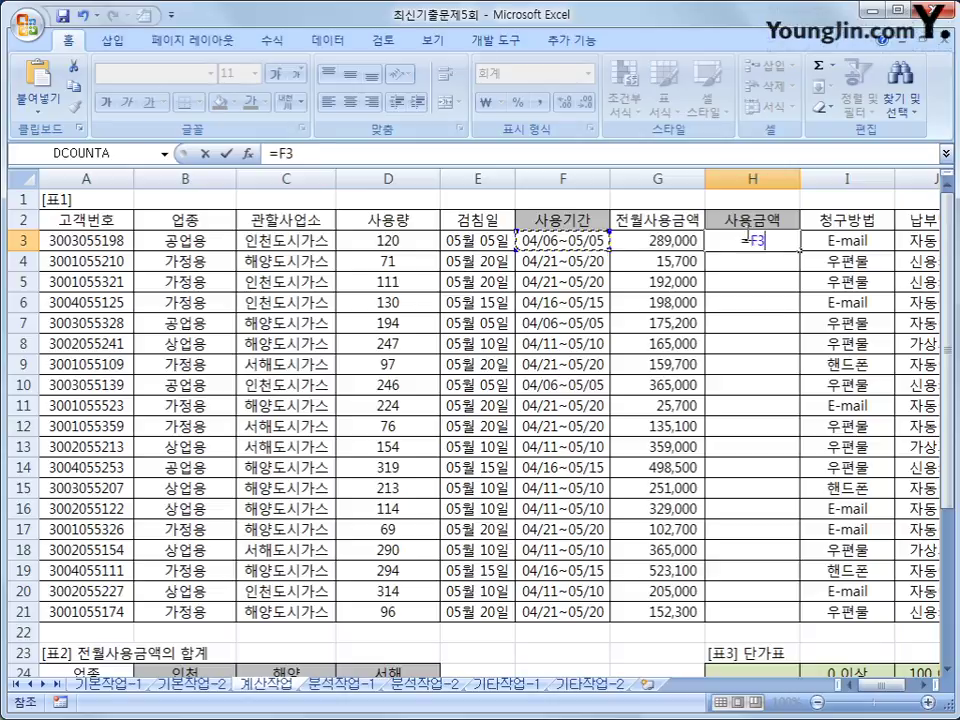
pyautogui.write('*')
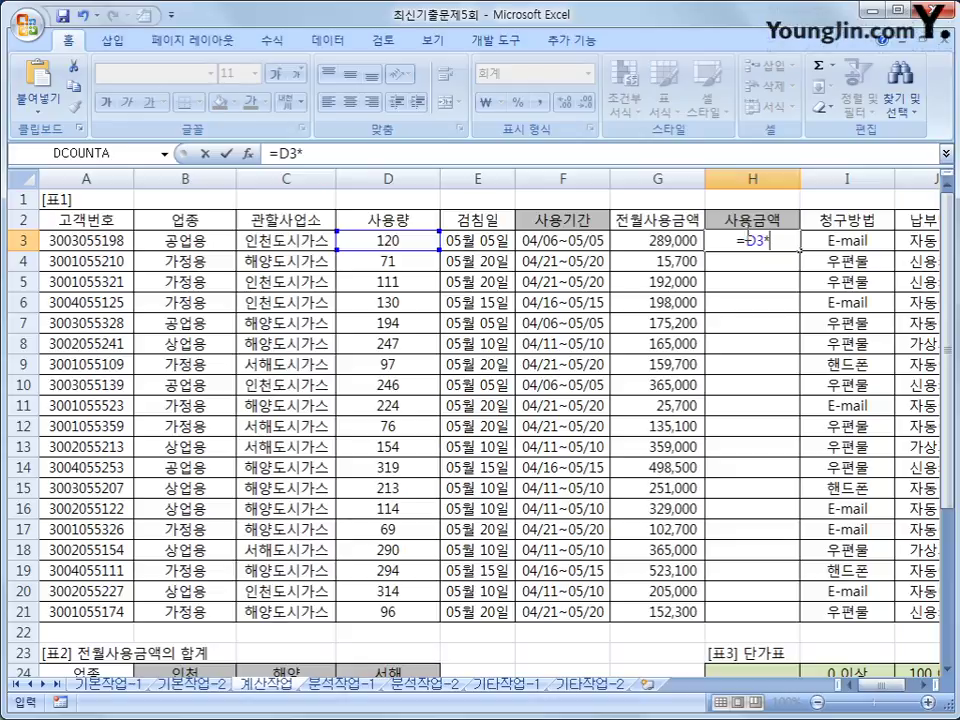
# Add the HLOOKUP function to the H3 formula with D3 as its lookup value.
pyautogui.write('HL')
pyautogui.press('Tab')
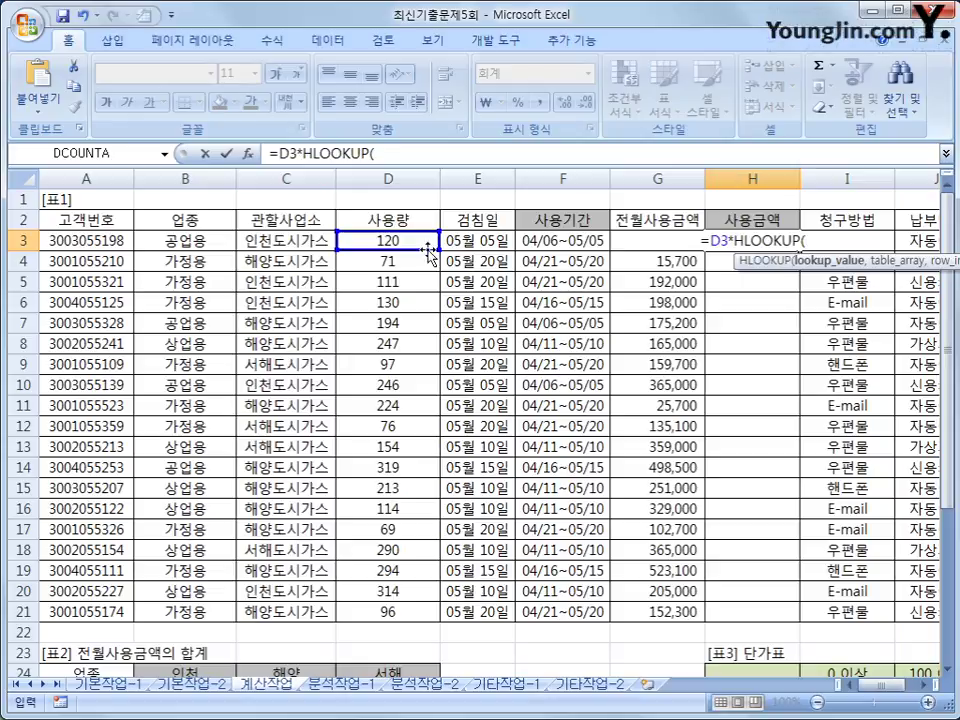
pyautogui.click(366, 244)
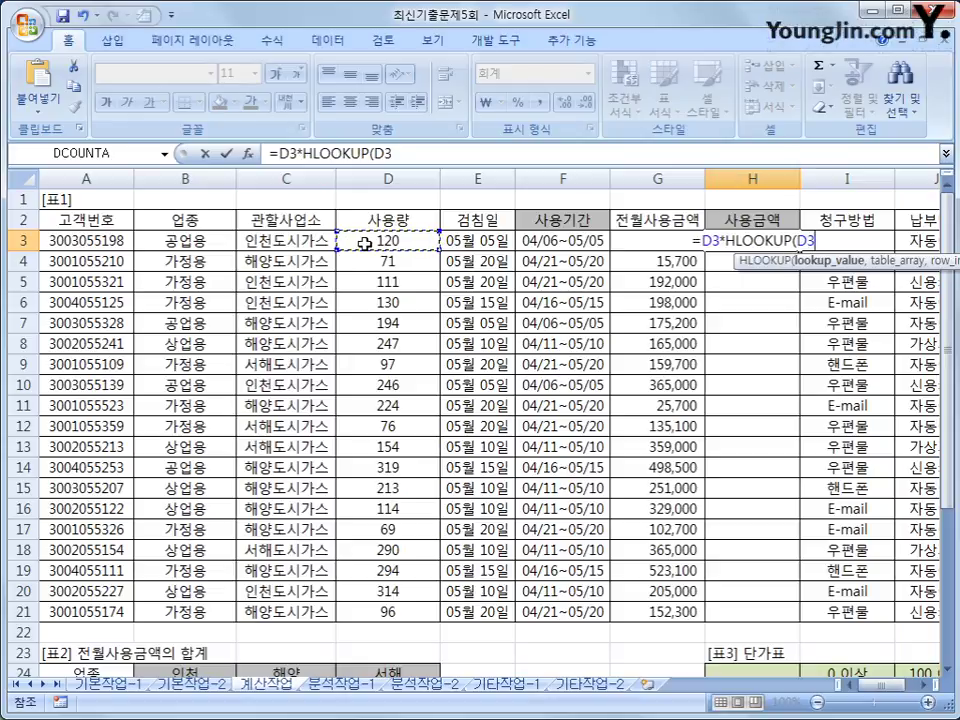
pyautogui.write(',')
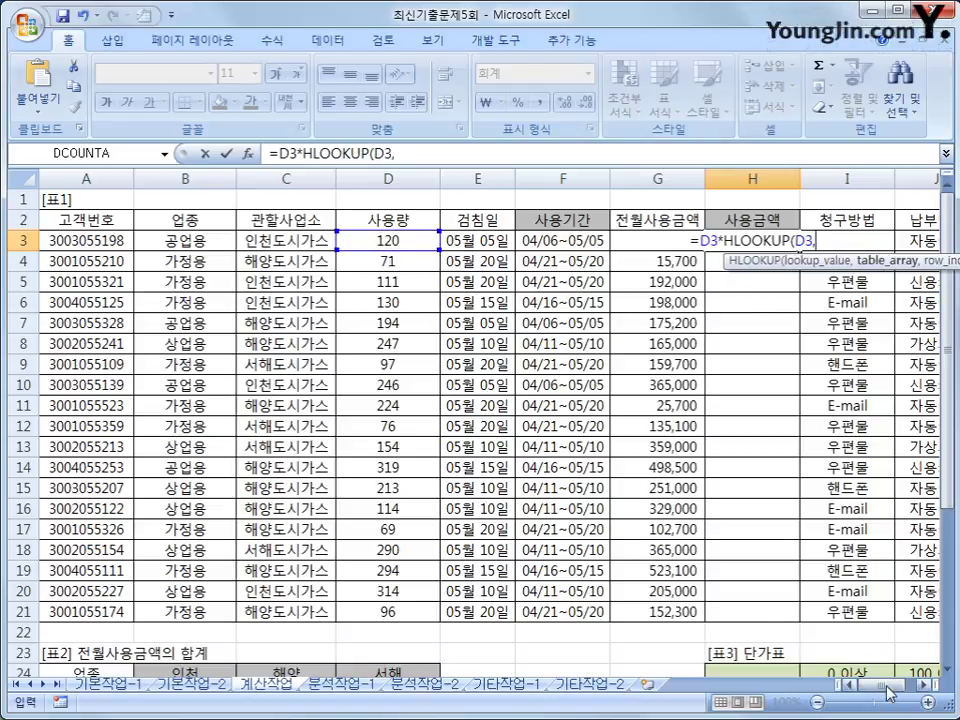
# Set the HLOOKUP table range to the 단가표 cells I24:L28 as the absolute reference $I$24:$L$28.
pyautogui.scroll(-3, 820, 558)
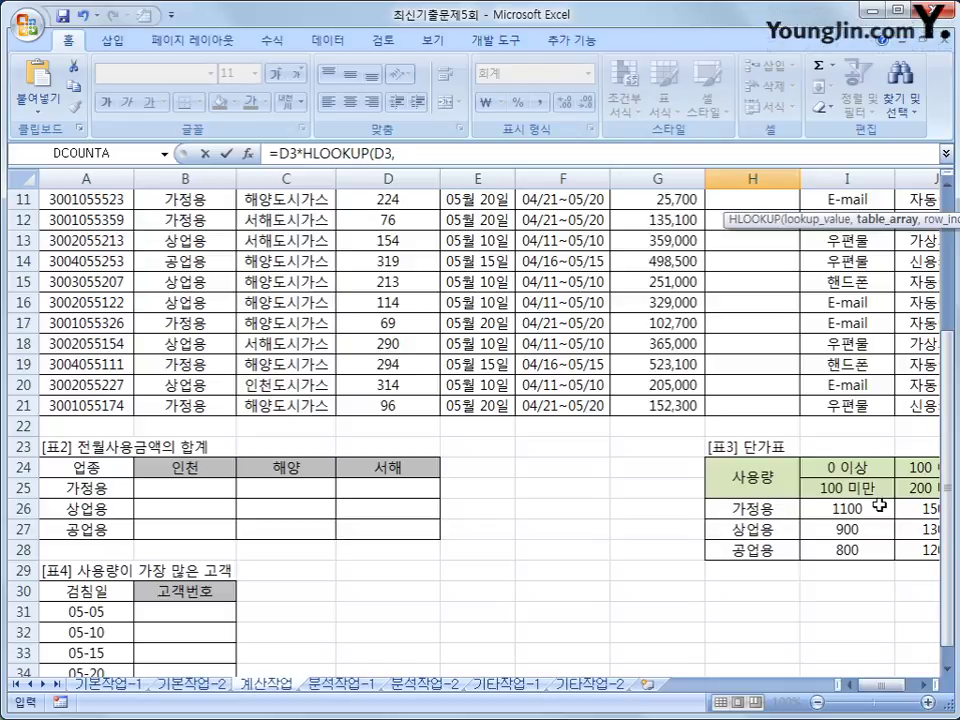
pyautogui.moveTo(879, 505); pyautogui.dragTo(905, 547)
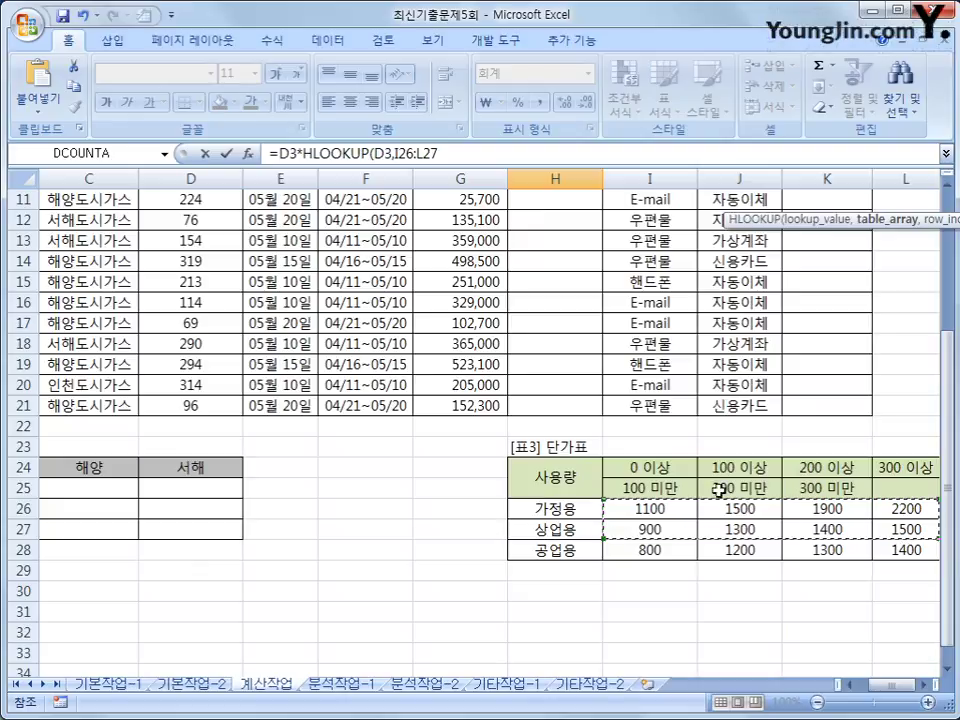
pyautogui.moveTo(665, 468); pyautogui.dragTo(698, 555)
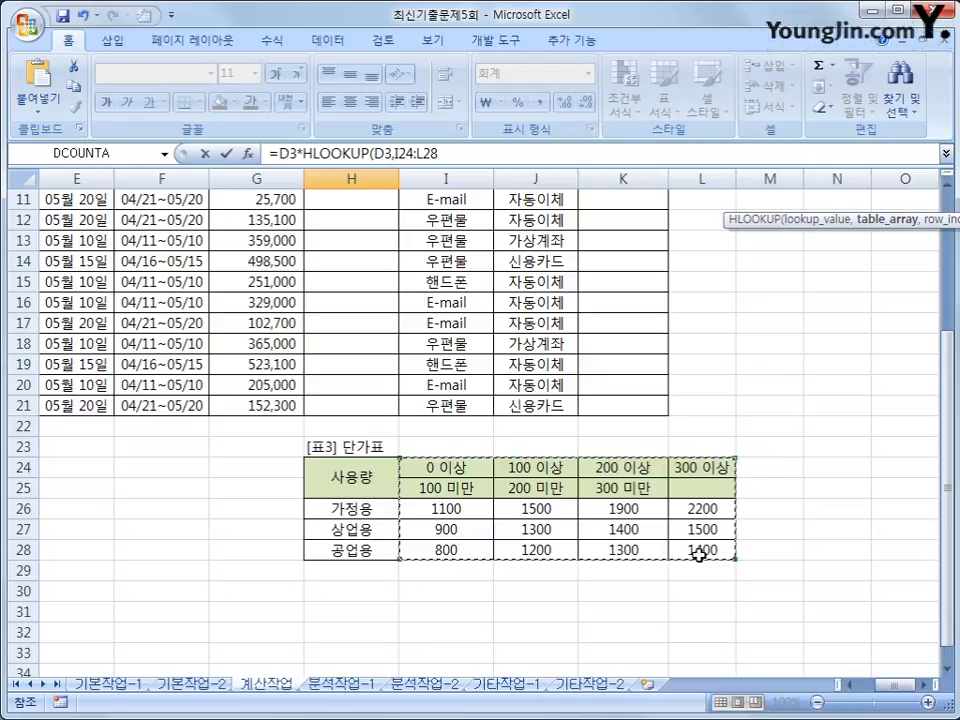
pyautogui.press('F4')
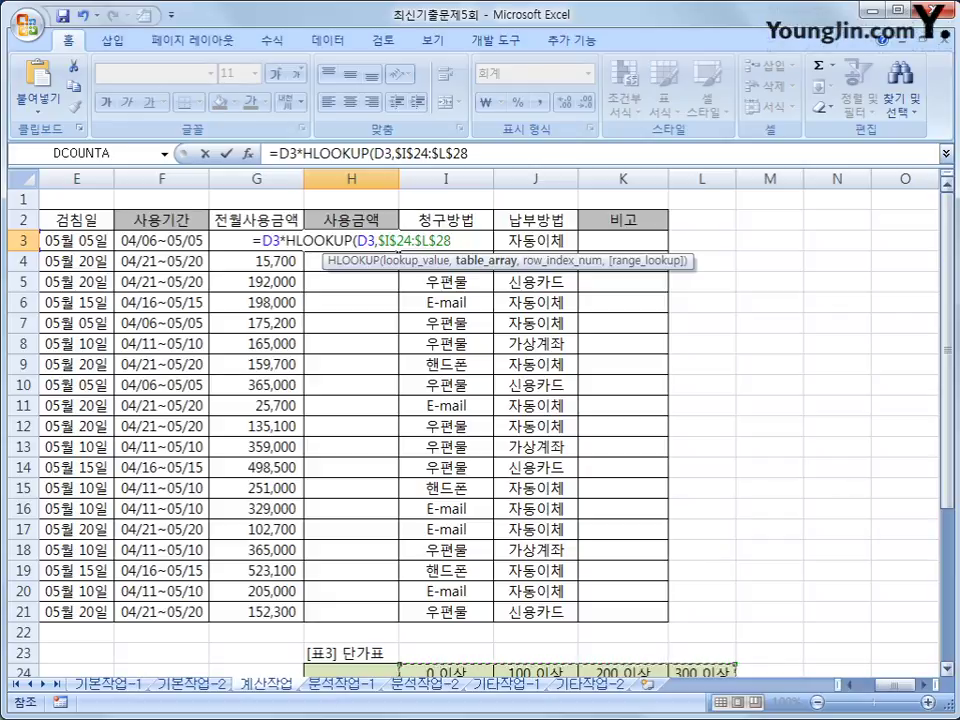
# Add a MATCH function as the HLOOKUP row index in the H3 formula, with B3 as its lookup value.
pyautogui.moveTo(947, 262); pyautogui.dragTo(947, 390)
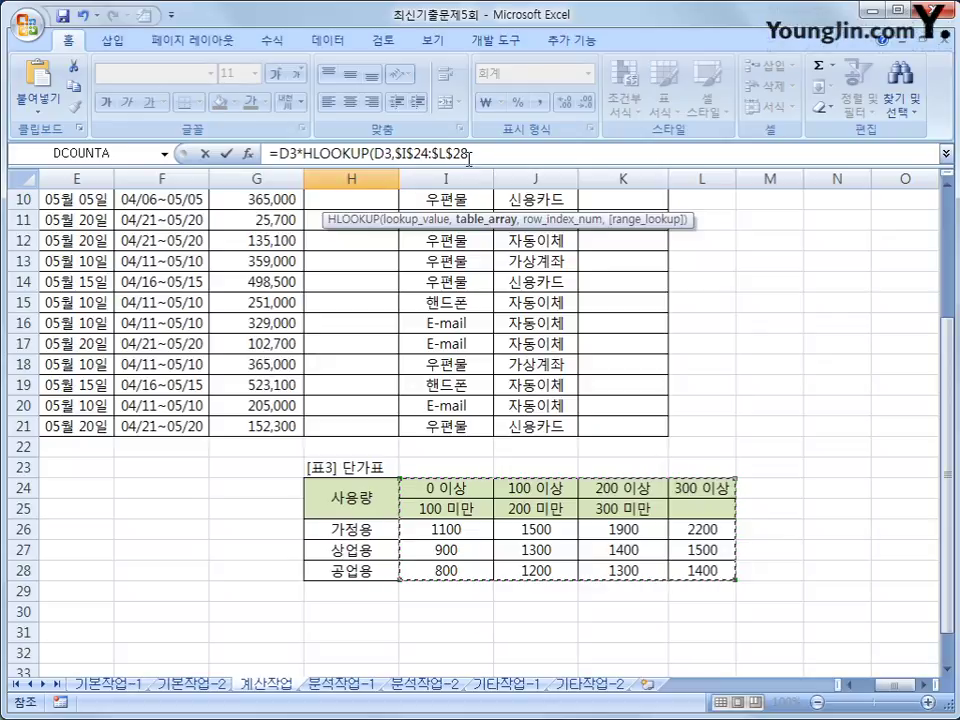
pyautogui.click(470, 158)
pyautogui.write(',')
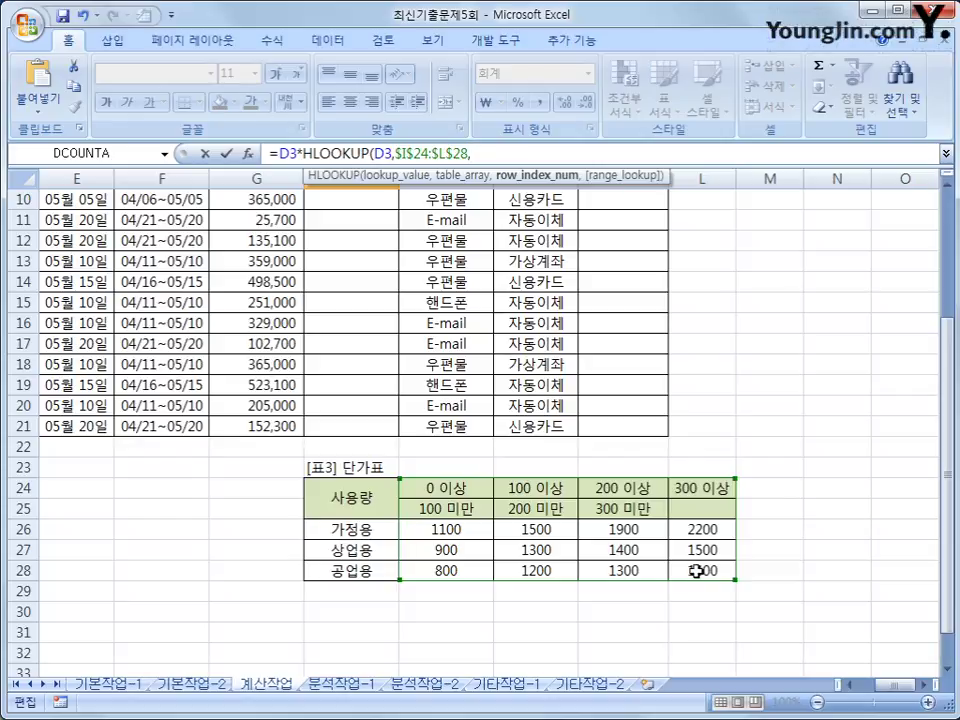
pyautogui.write('match(')
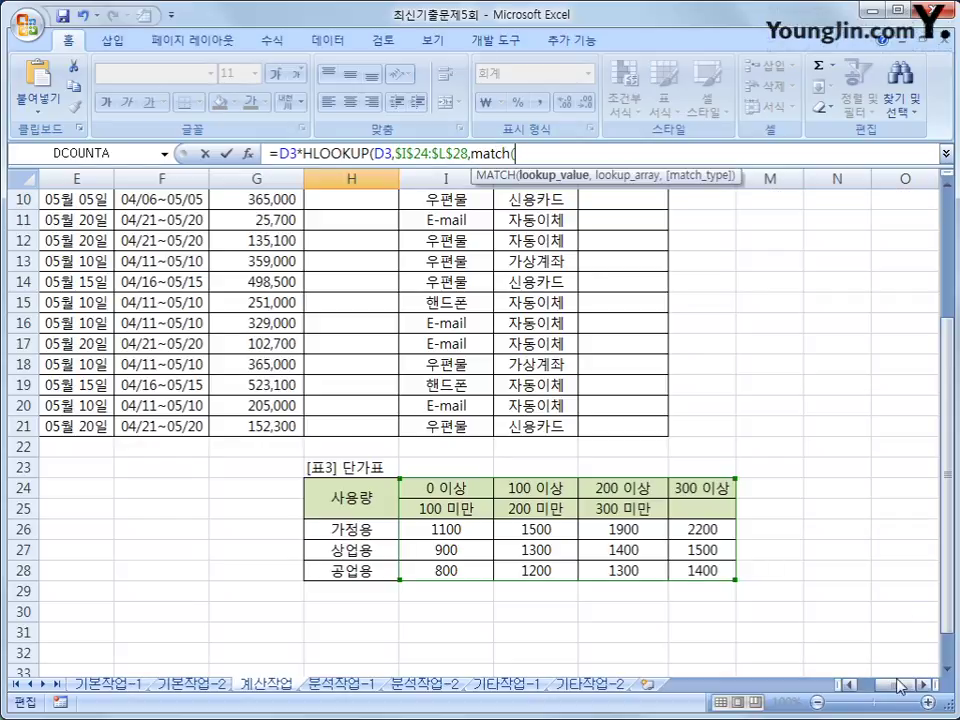
pyautogui.hscroll(-4, 670, 515)
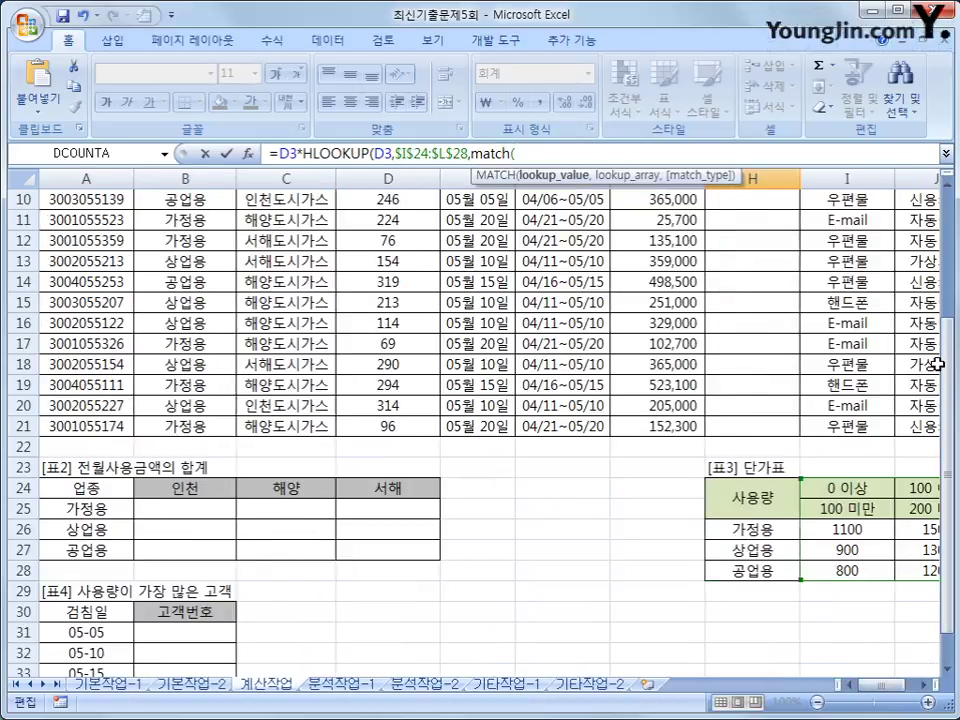
pyautogui.moveTo(947, 320); pyautogui.dragTo(957, 243)
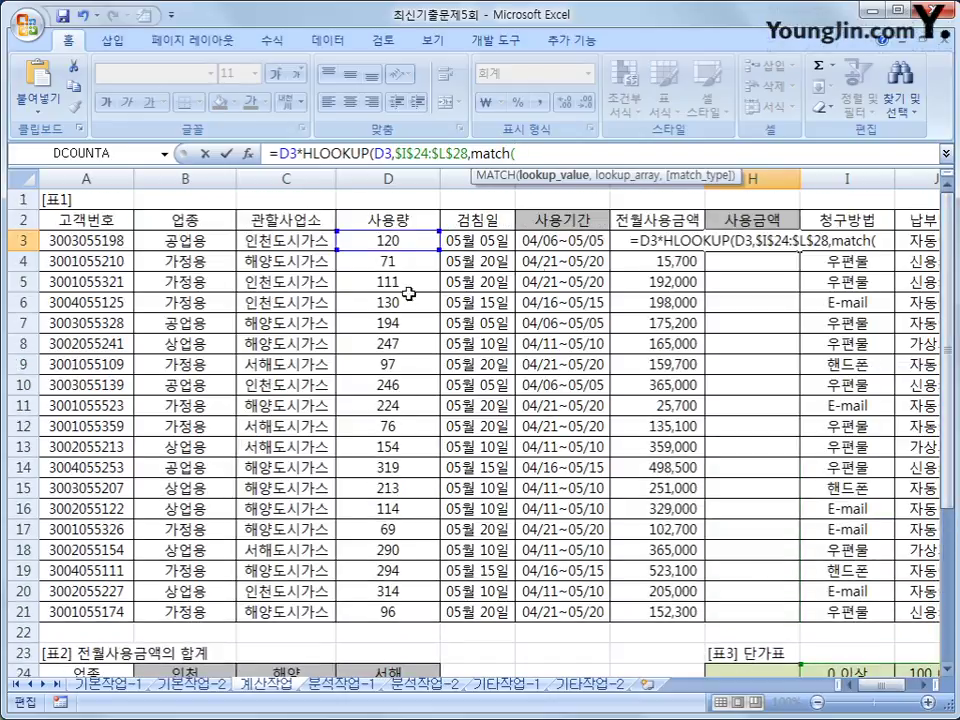
pyautogui.click(212, 242)
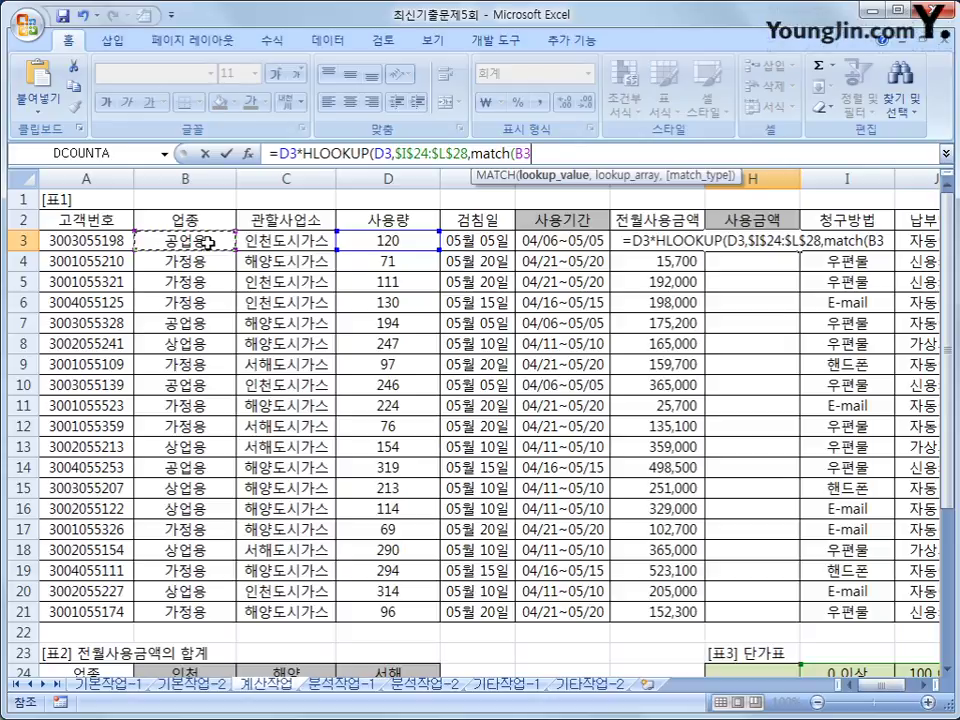
pyautogui.write(',')
# Set the MATCH lookup range to the 업종 names as $H$26:$H$28 with match type 0, and close the MATCH function.
pyautogui.moveTo(946, 310); pyautogui.dragTo(953, 430)
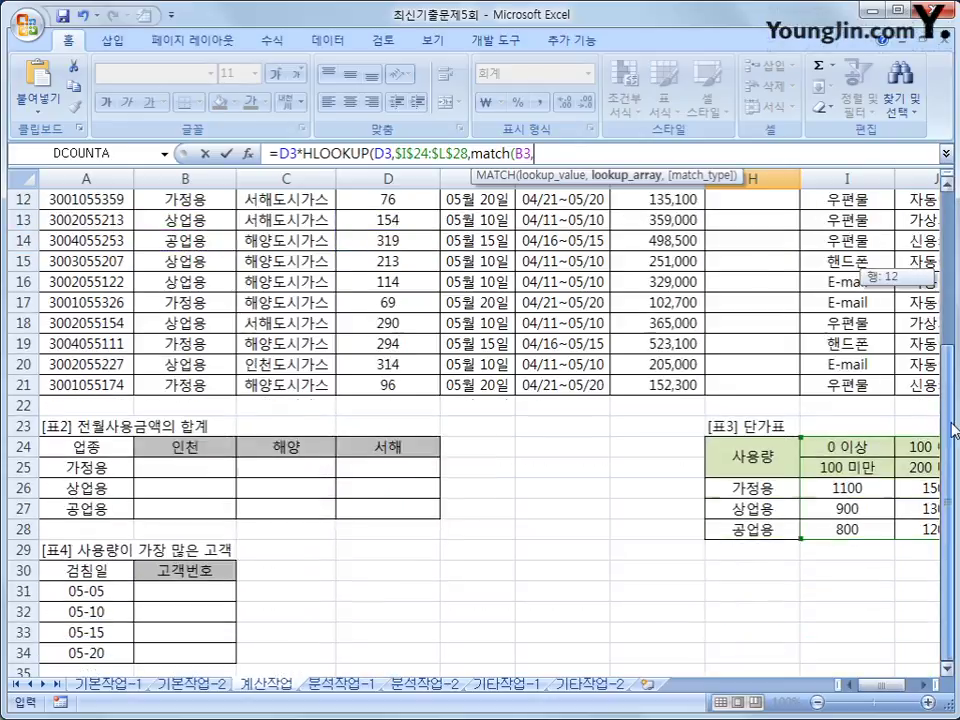
pyautogui.moveTo(760, 490); pyautogui.dragTo(765, 531)
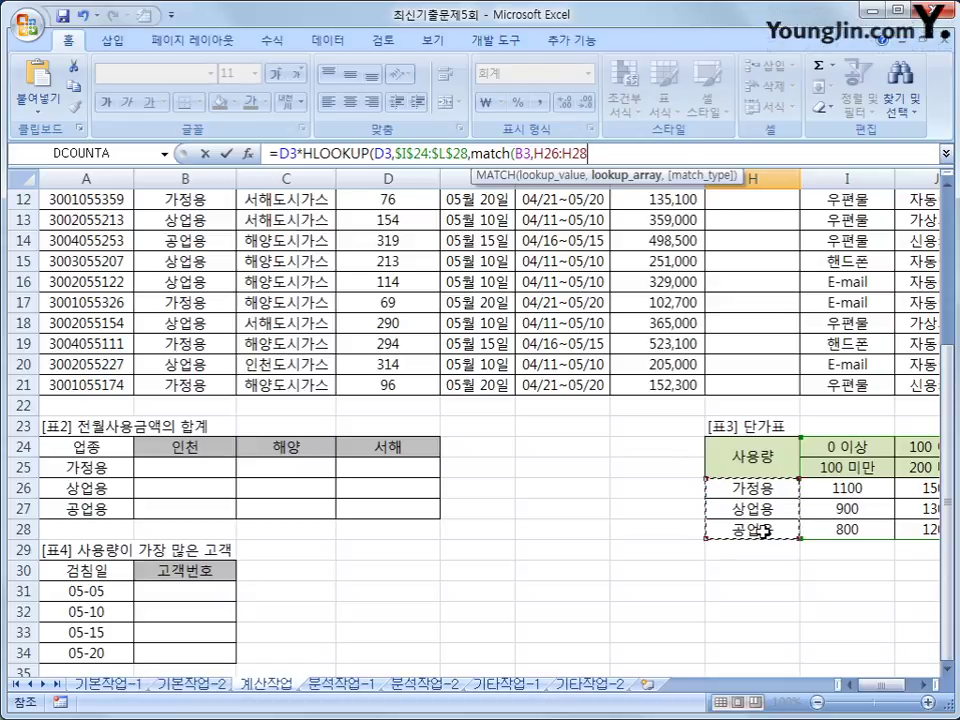
pyautogui.press('F4')
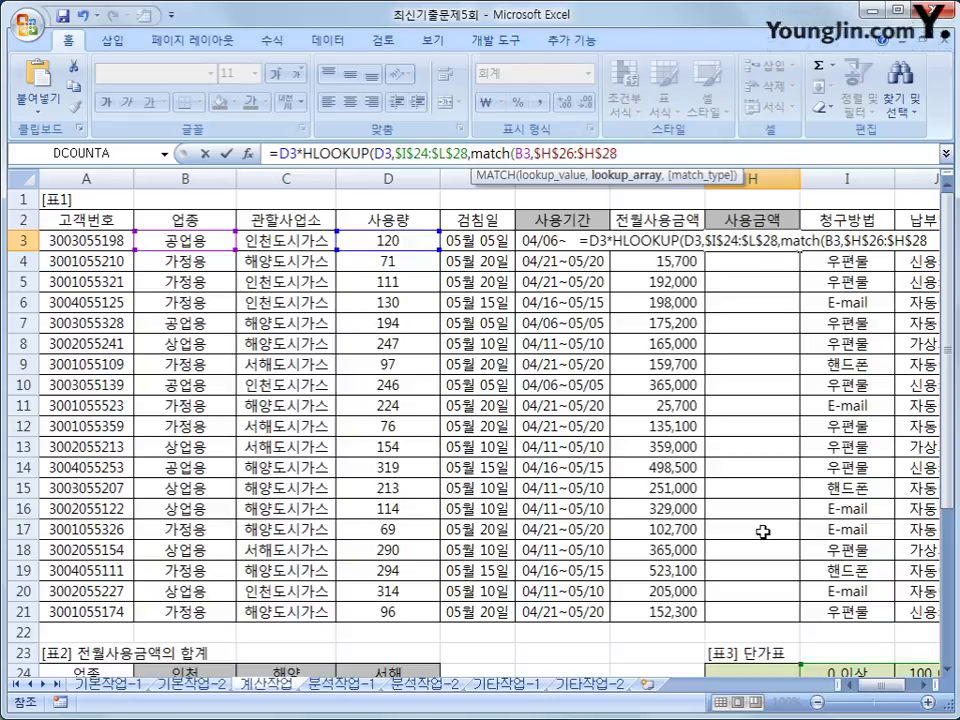
pyautogui.write(',0')
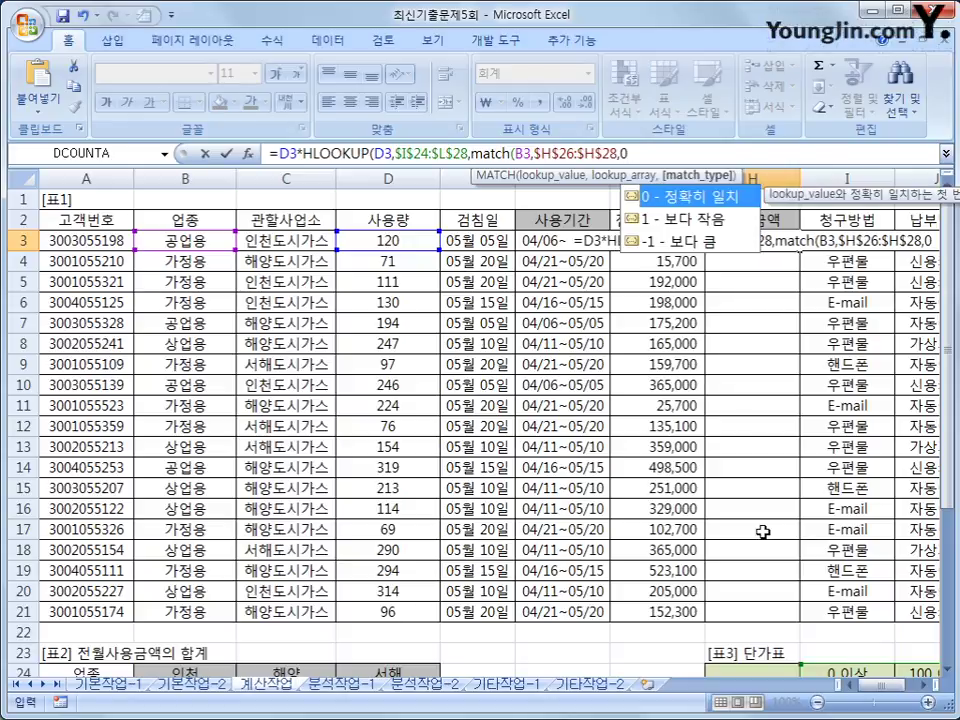
pyautogui.write(')')
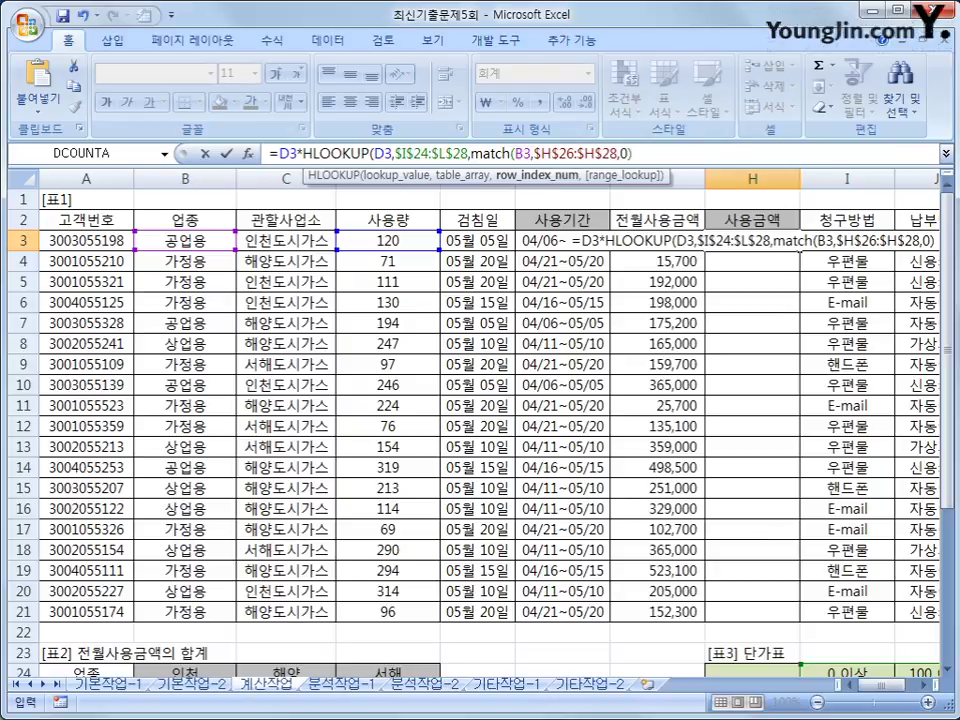
# Add +2 to the MATCH result, close the HLOOKUP function and enter the completed 사용금액 formula in H3.
pyautogui.moveTo(946, 495); pyautogui.dragTo(926, 628)
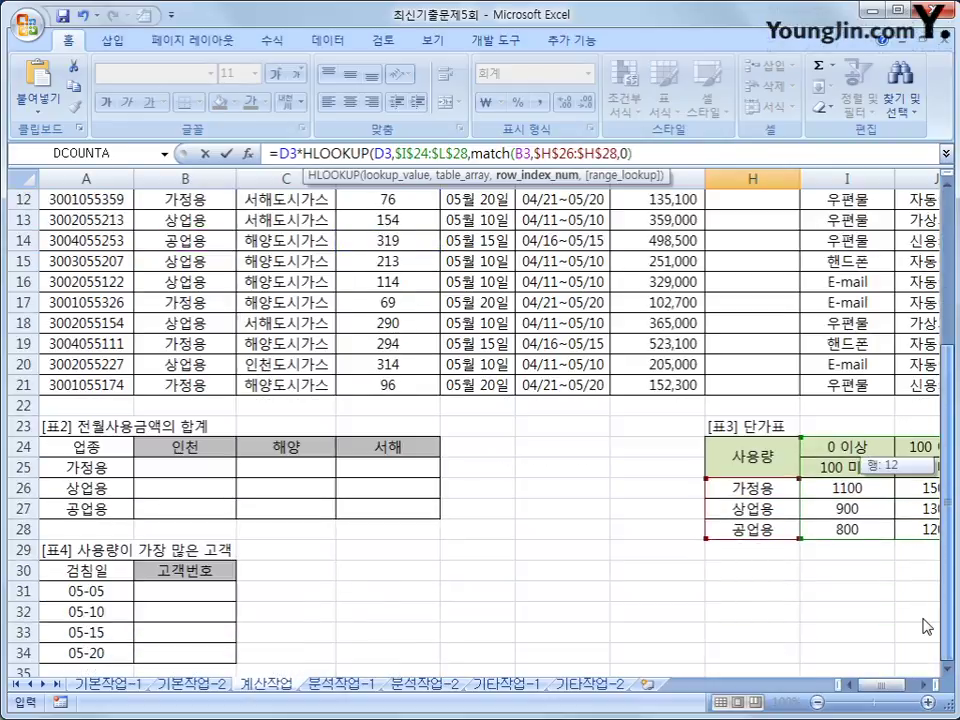
pyautogui.moveTo(888, 688); pyautogui.dragTo(902, 688)
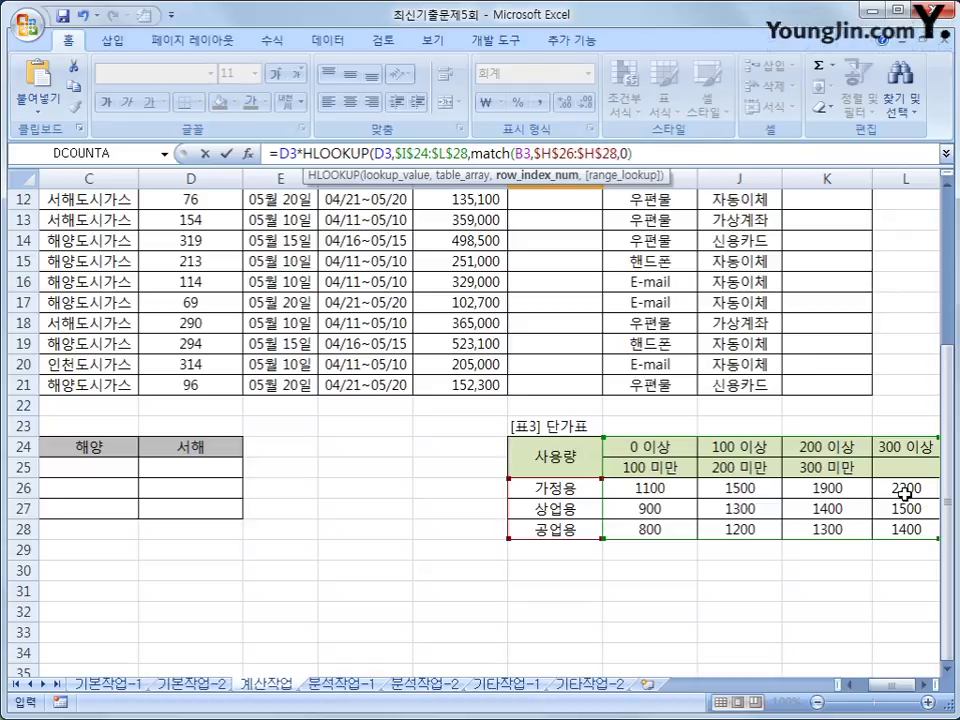
pyautogui.write('+2)')
pyautogui.press('Return')
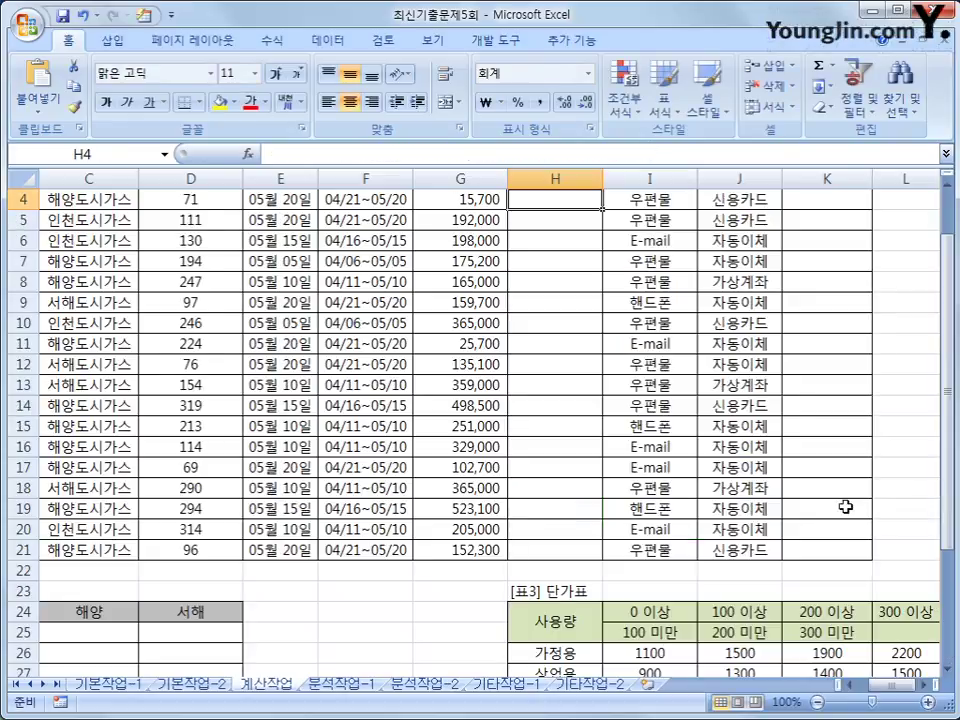
# Fill the 사용금액 formula from H3 down to H21.
pyautogui.scroll(1, 598, 315)
pyautogui.click(578, 241)
pyautogui.moveTo(603, 251); pyautogui.dragTo(606, 616)
# Review the 사용량 in D3, the finished formula in H3 and the 가정용 row of the 표3 단가표.
pyautogui.click(195, 245)
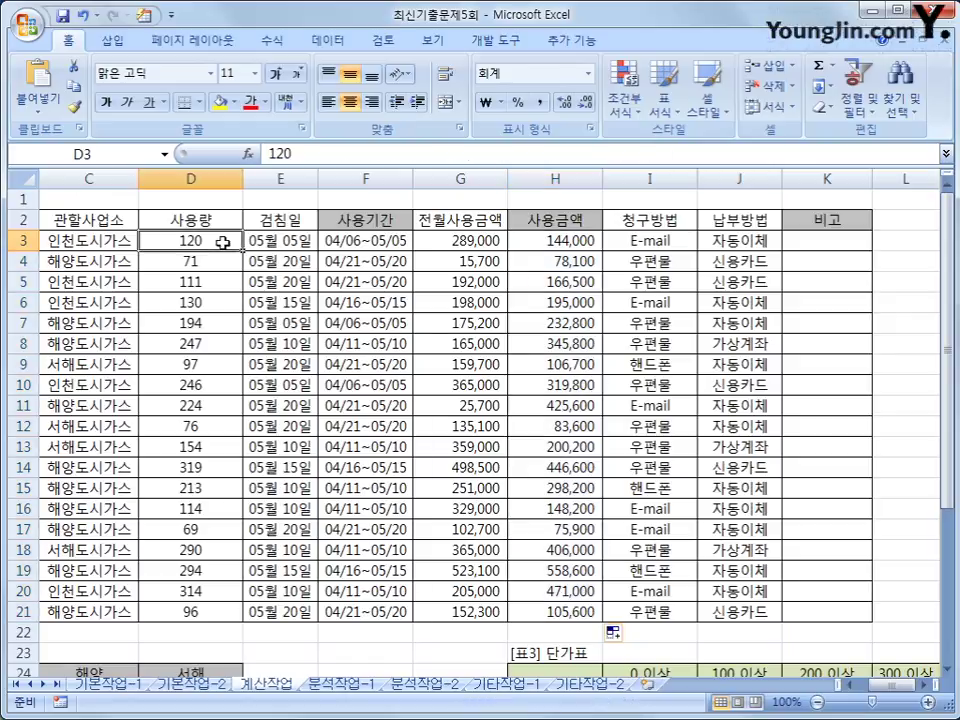
pyautogui.click(545, 244)
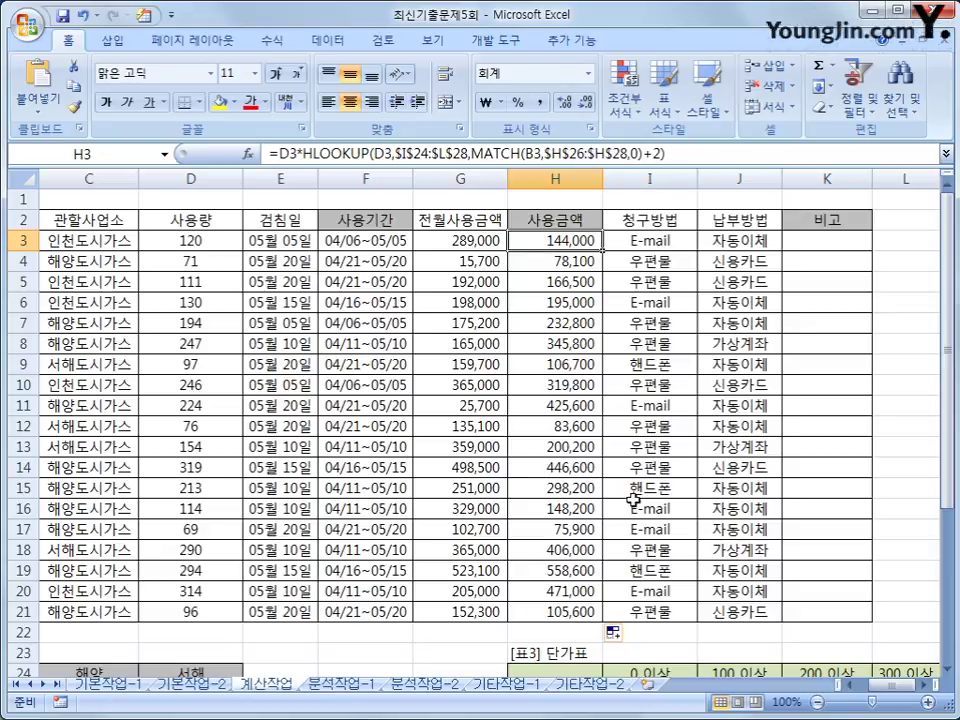
pyautogui.scroll(-1, 633, 501)
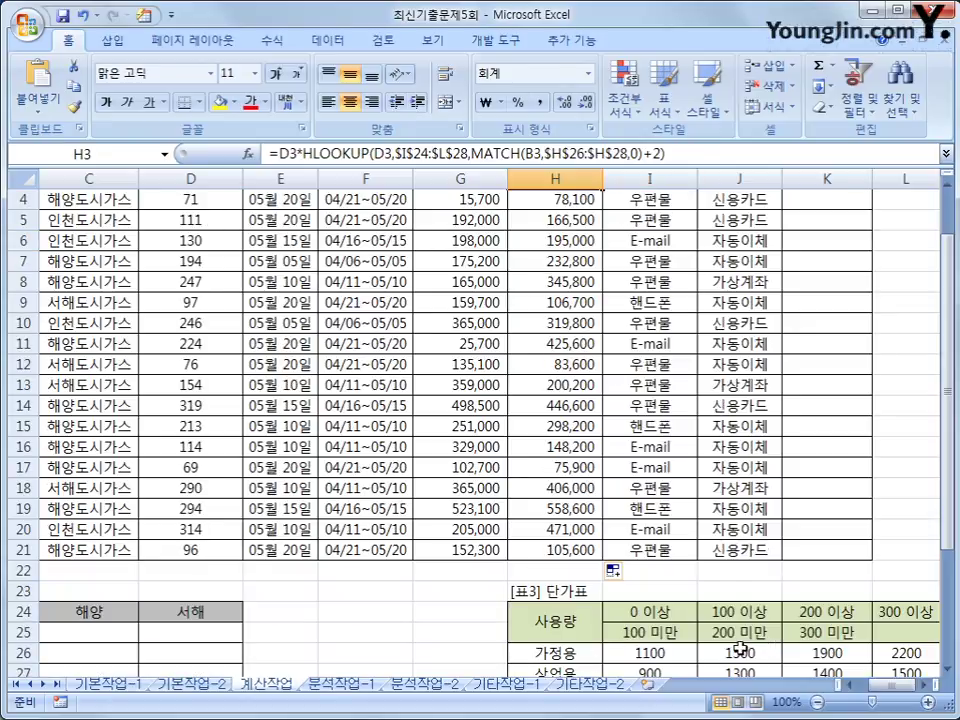
pyautogui.click(591, 653)
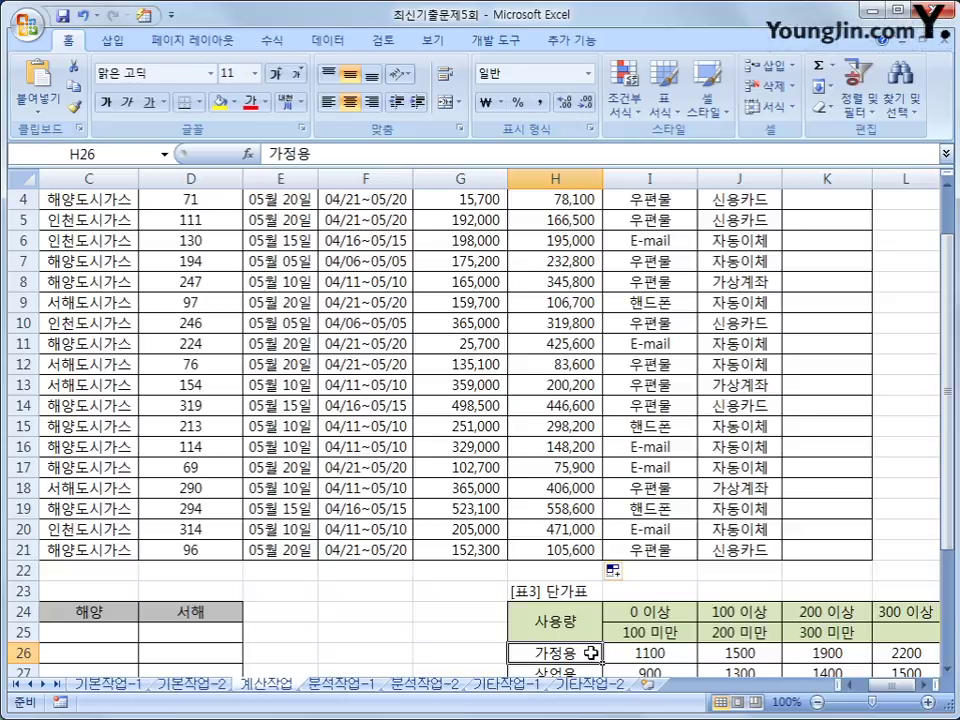
pyautogui.scroll(1, 724, 604)
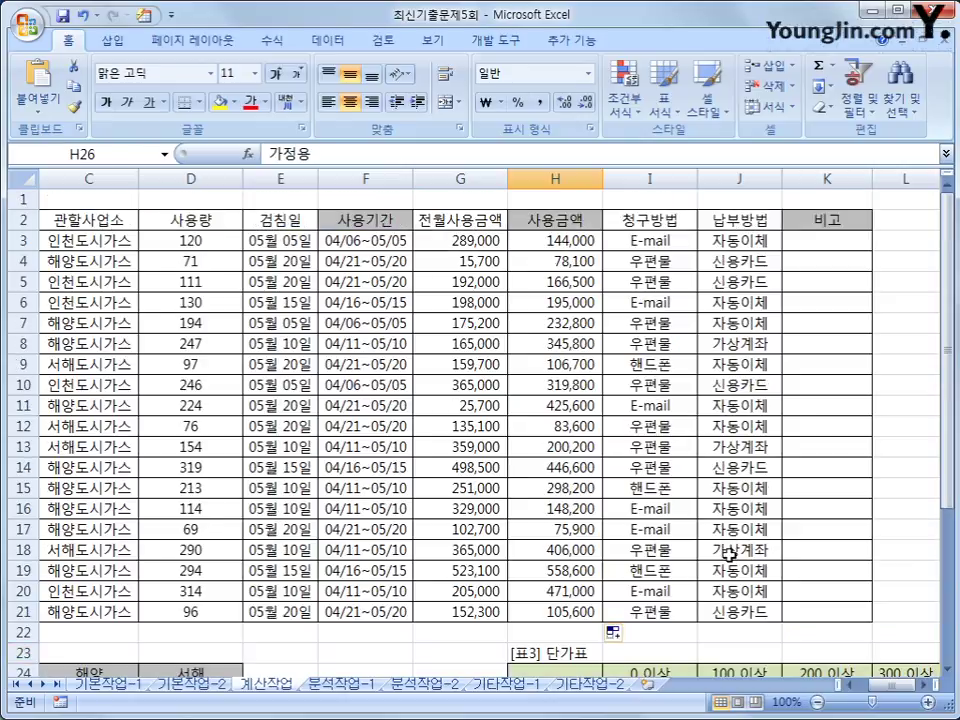
# Select the 비고 cell K3, switch to the Visual Basic editor and insert a new module in the workbook's project.
pyautogui.click(825, 240)
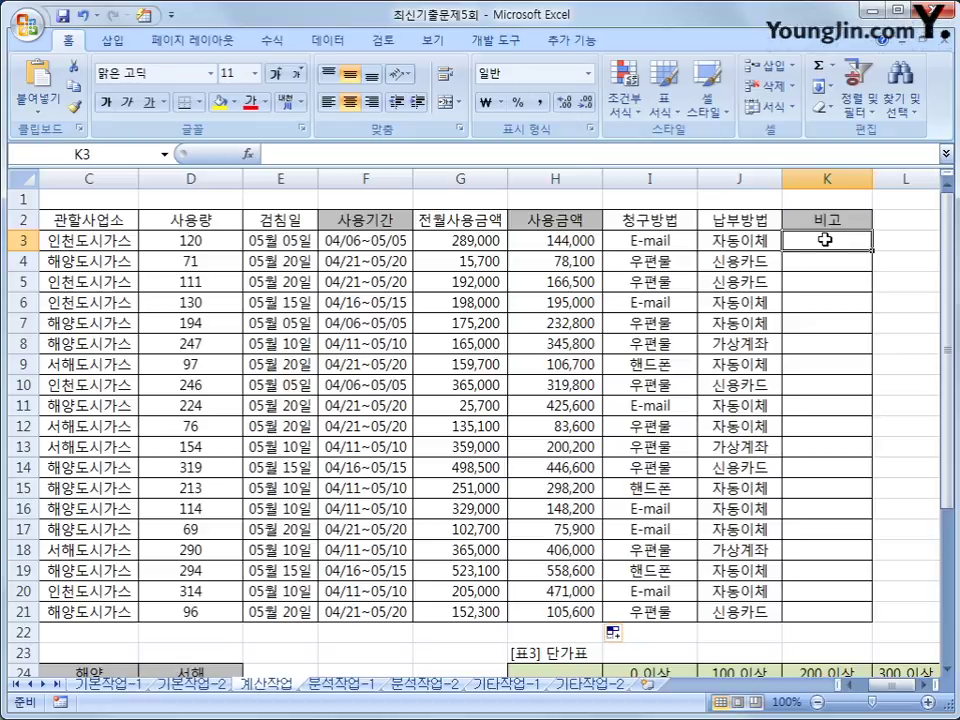
pyautogui.click(496, 40)
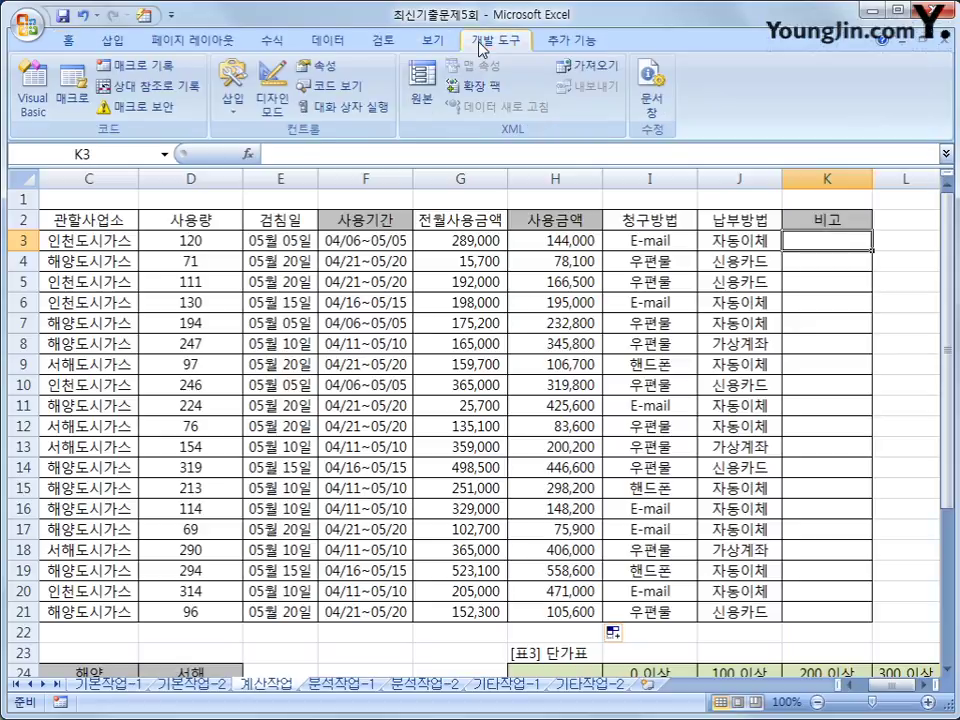
pyautogui.click(30, 88)
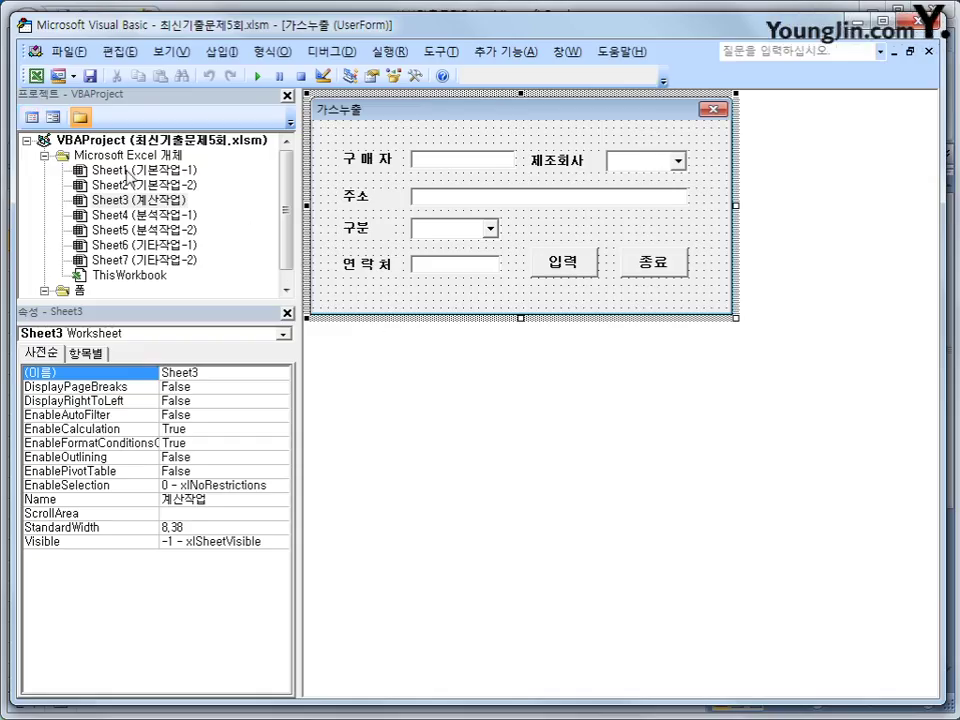
pyautogui.click(217, 56)
pyautogui.click(230, 119)
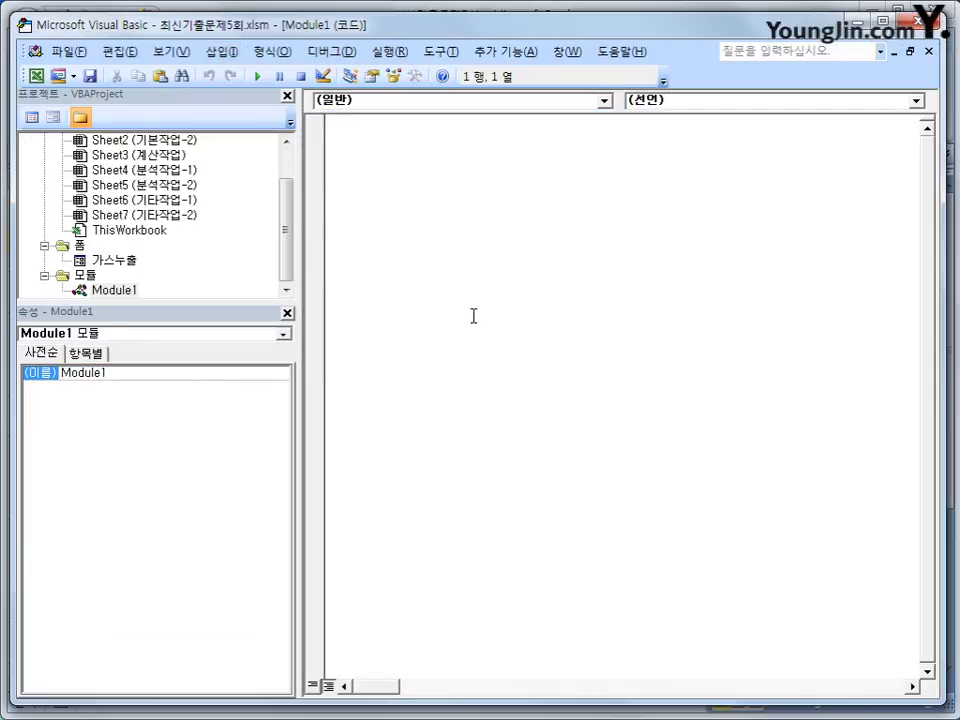
# Declare the public function fn비고 with the argument 청구방법 in the new module.
pyautogui.write('public function fn')
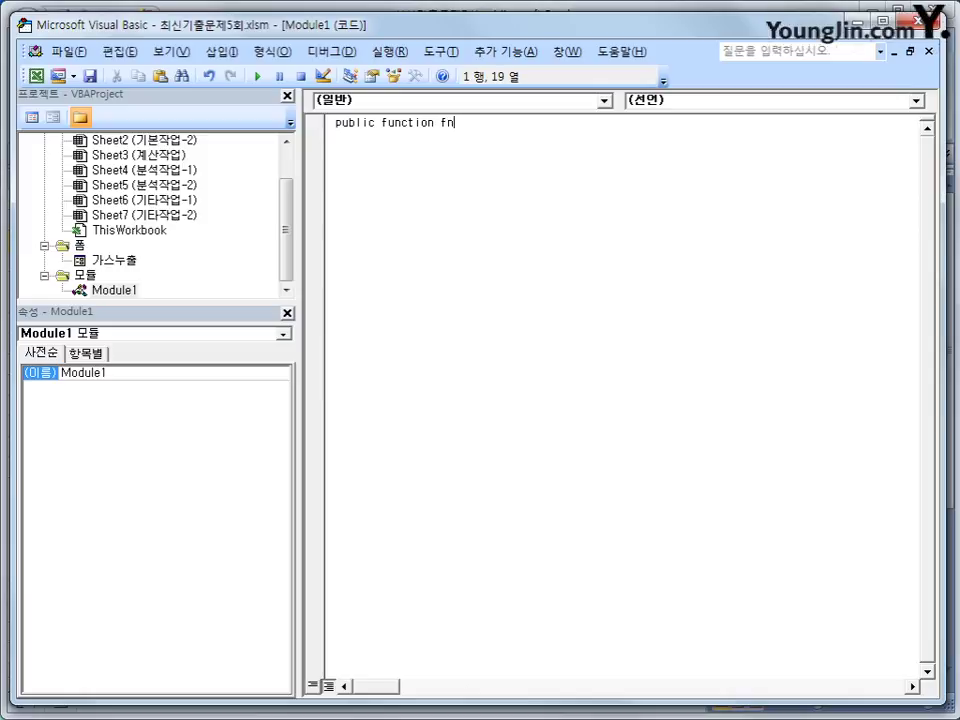
pyautogui.write('비고(')
pyautogui.write('청구방ㅂ')
pyautogui.write('ㅓㅂ')
pyautogui.write(')')
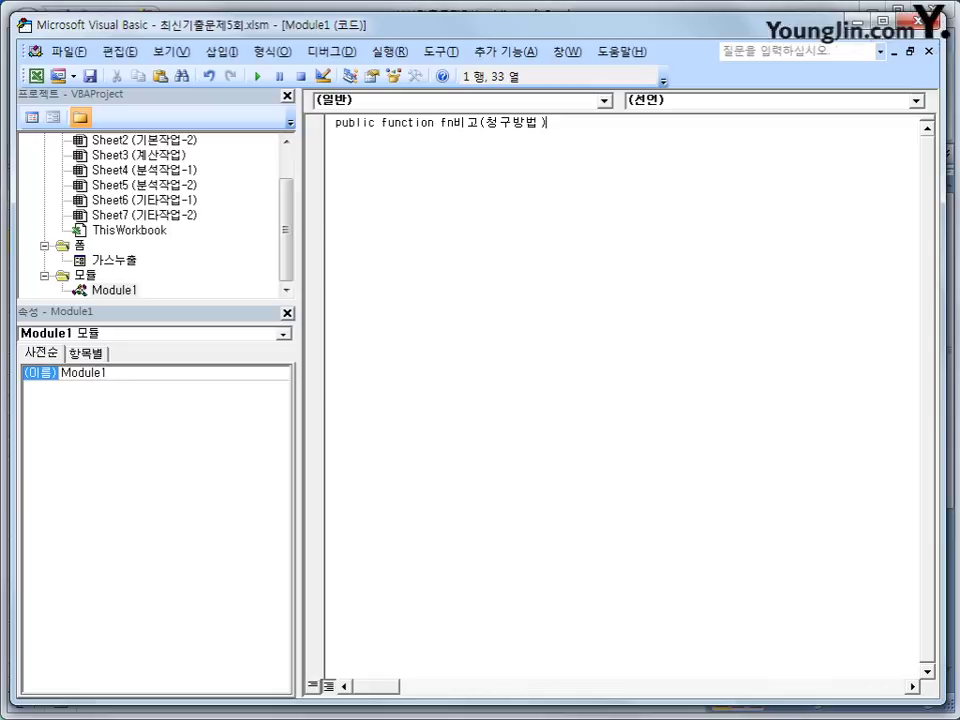
pyautogui.press('Return')
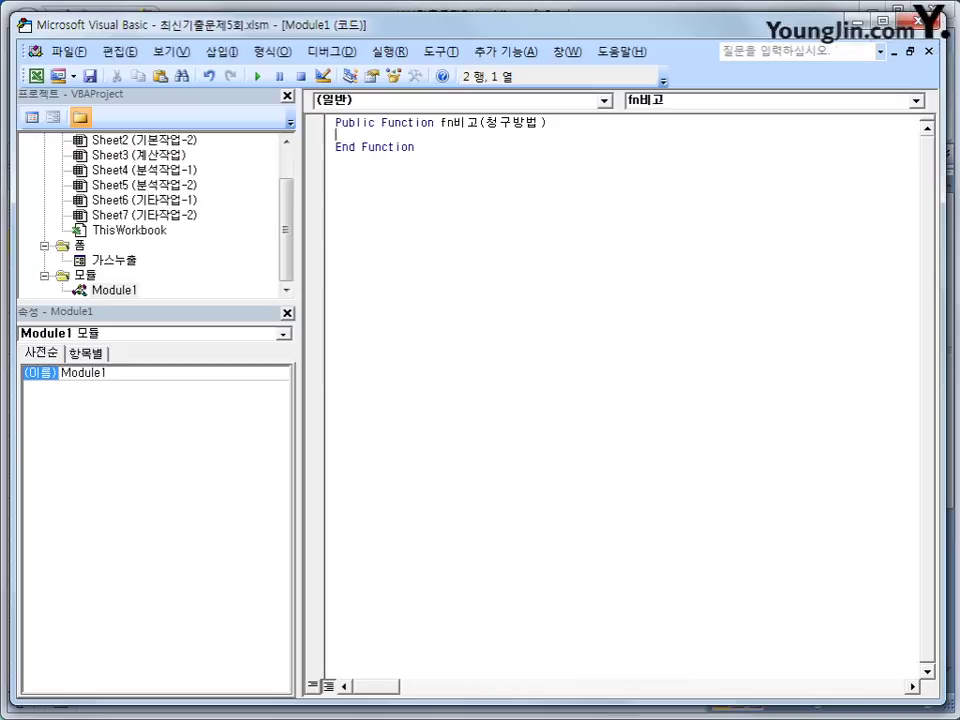
# Add an If branch to fn비고 that returns "4% 할인" when 청구방법 is "E-mail".
pyautogui.press('Return')
pyautogui.press('Tab')
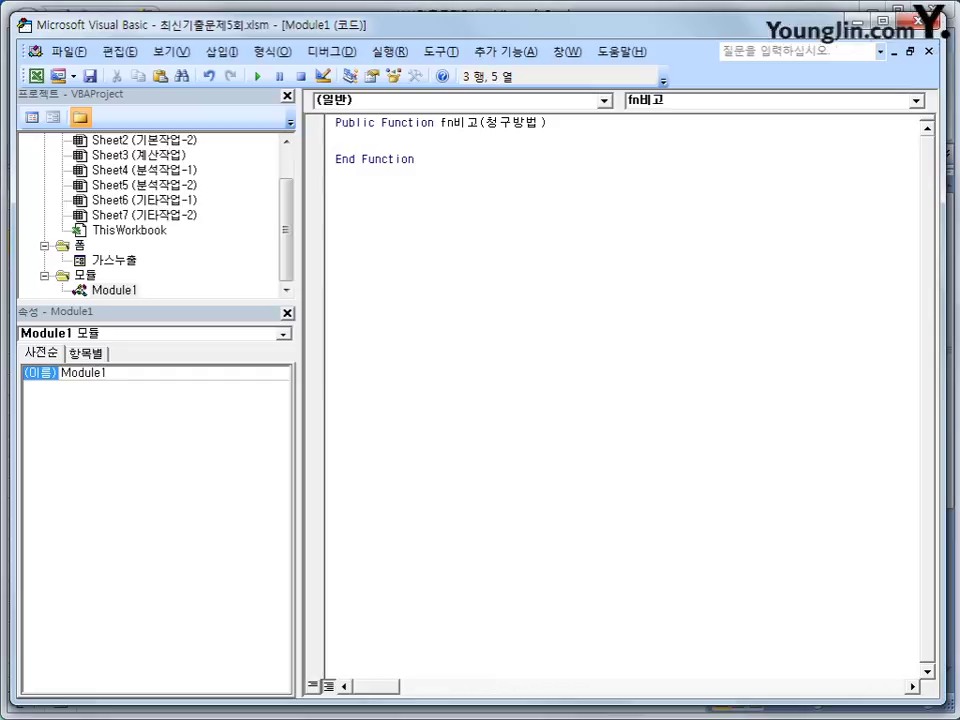
pyautogui.write('if 청구방법 = "')
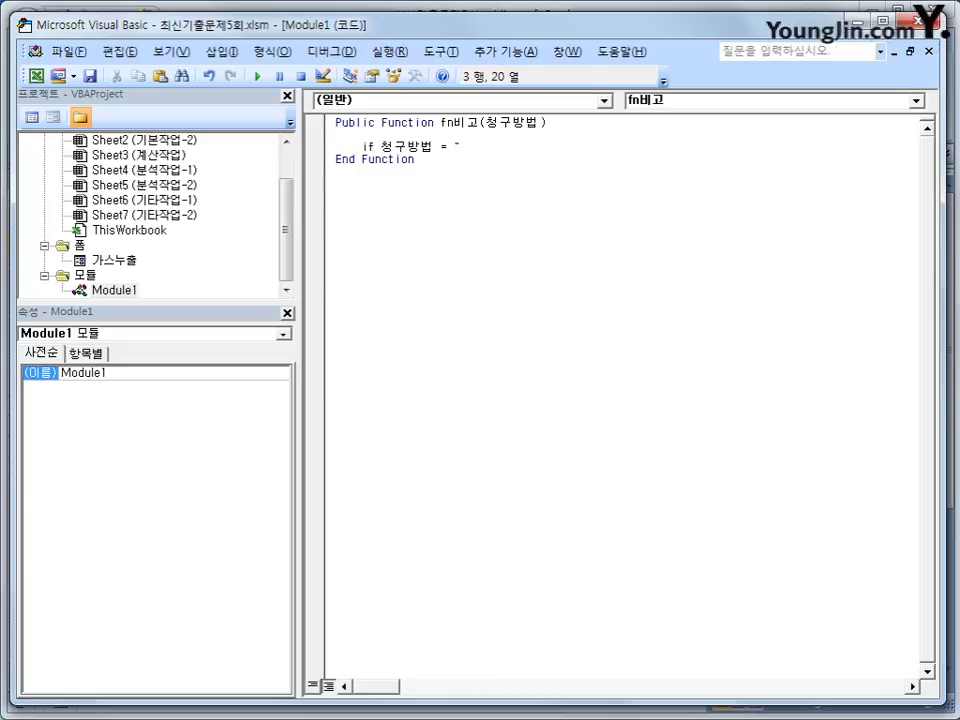
pyautogui.write('E-mail" then')
pyautogui.press('Return')
pyautogui.press('Tab')
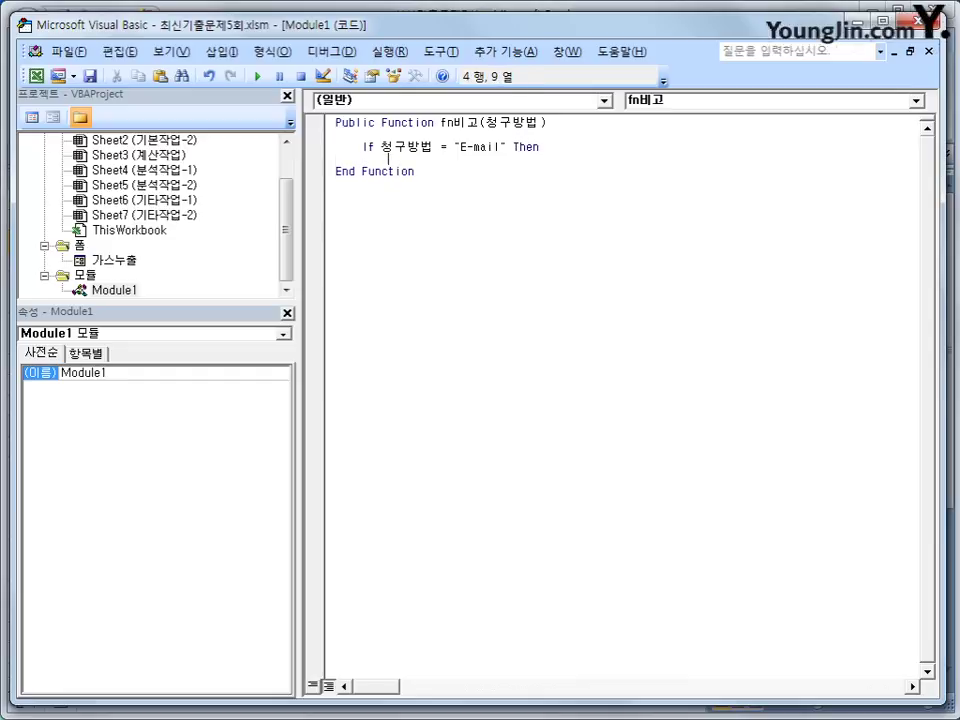
pyautogui.write('fn비고 ')
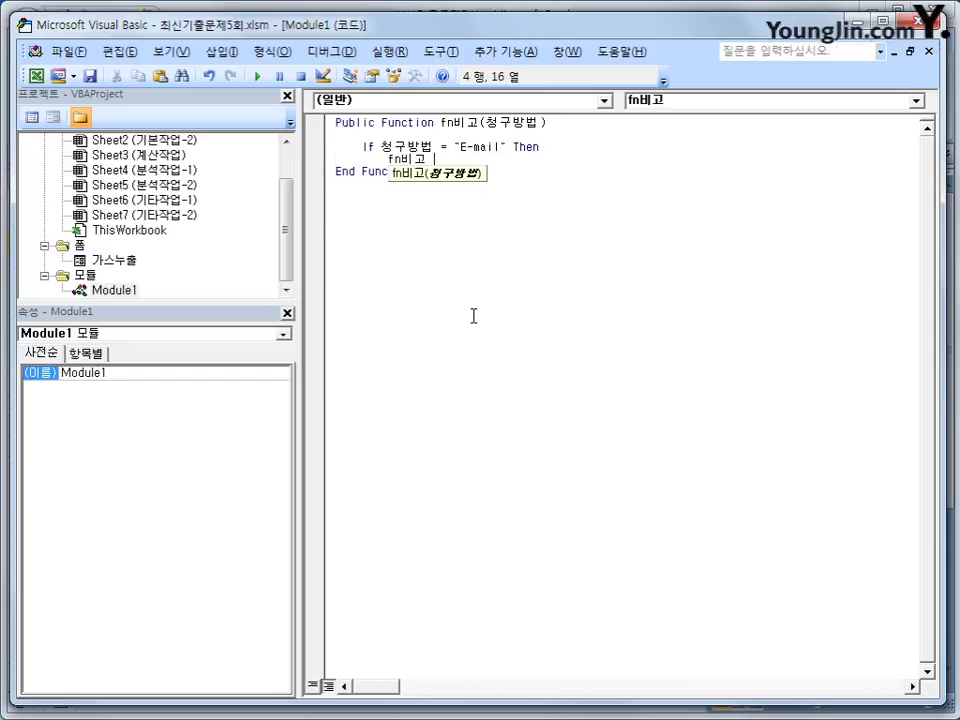
pyautogui.write('= "4% 할인"')
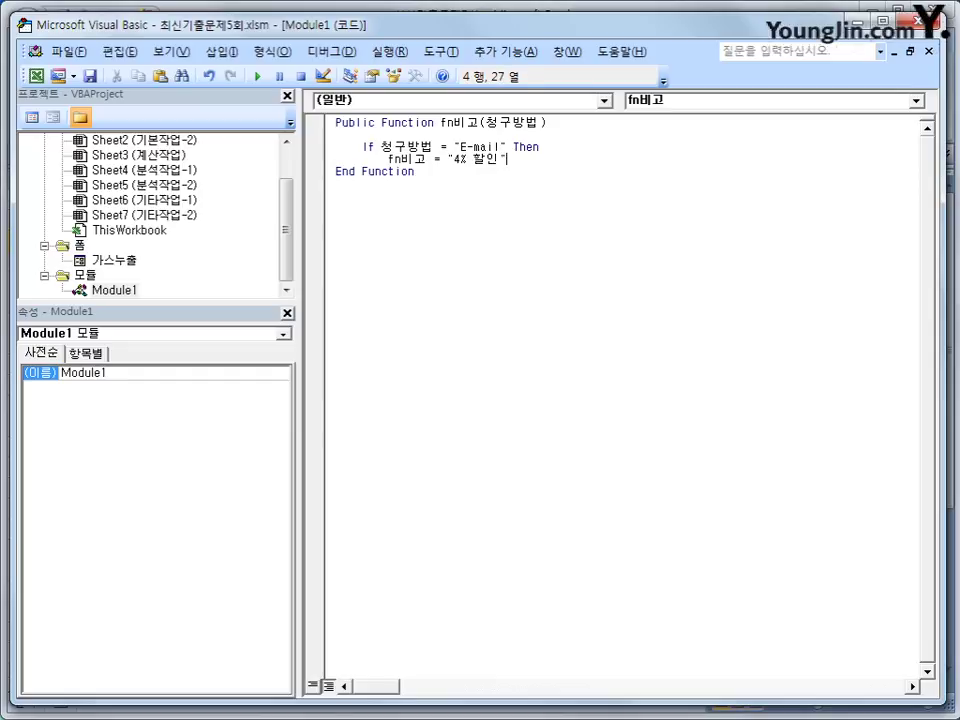
pyautogui.press('Return')
# Add an ElseIf branch to fn비고 that returns "2% 할인" when 청구방법 is "핸드폰".
pyautogui.press('BackSpace')
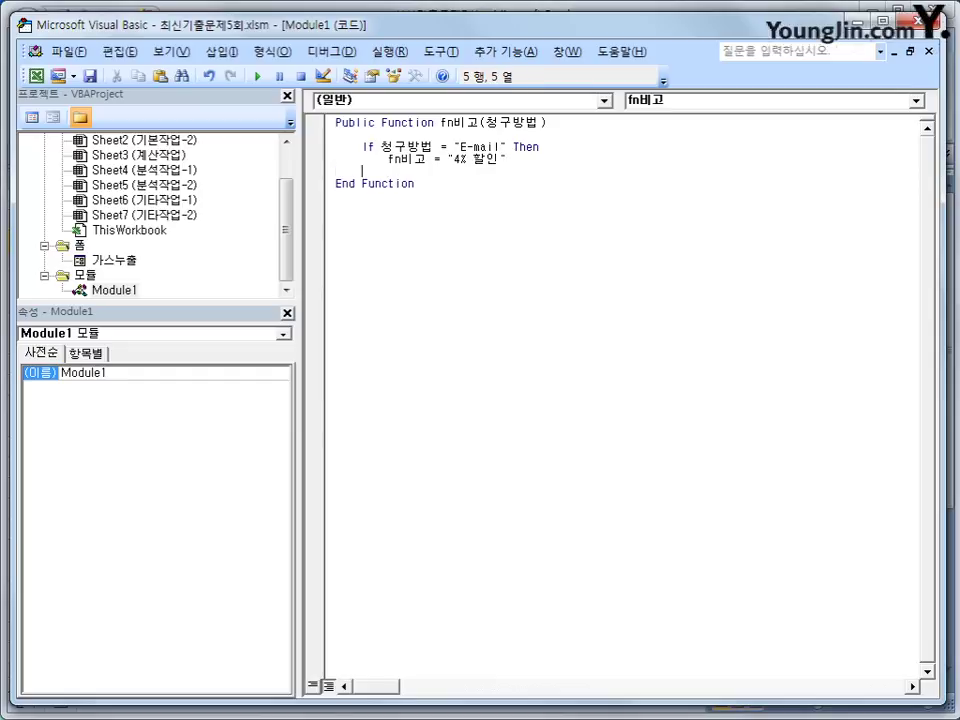
pyautogui.write('elseif 청')
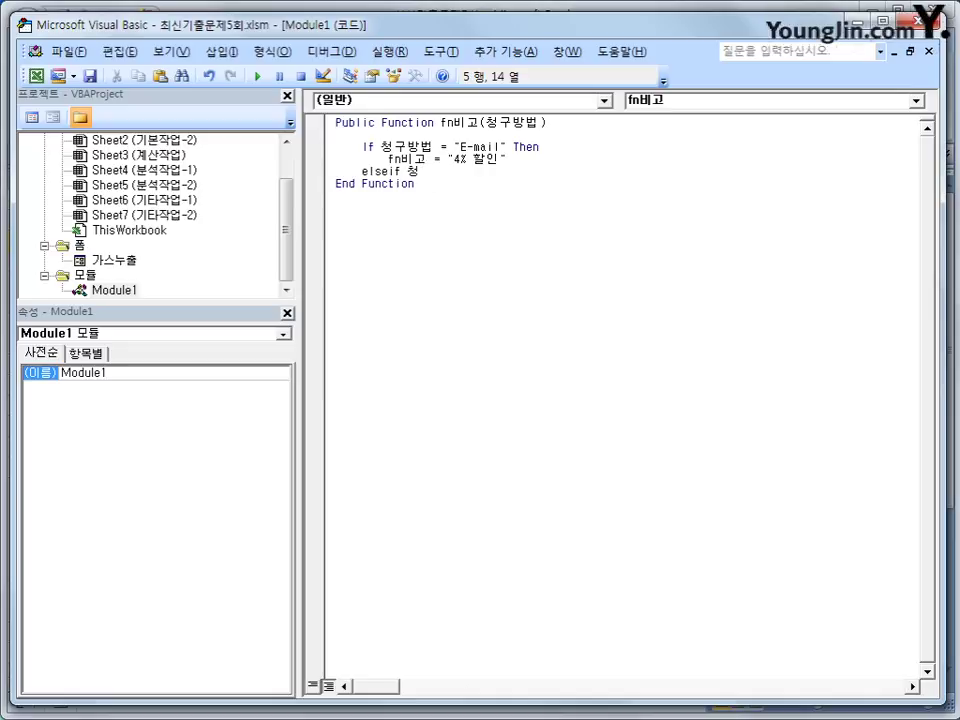
pyautogui.write('구방법 = "핸드폰" ')
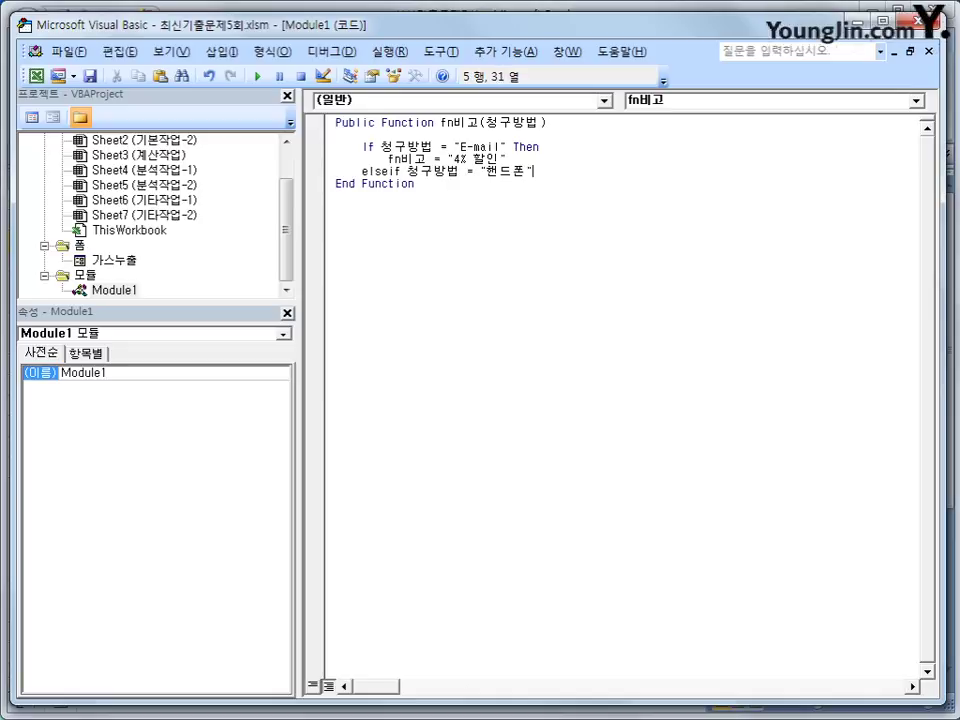
pyautogui.write('Then')
pyautogui.press('Return')
pyautogui.press('Tab')
pyautogui.write('f')
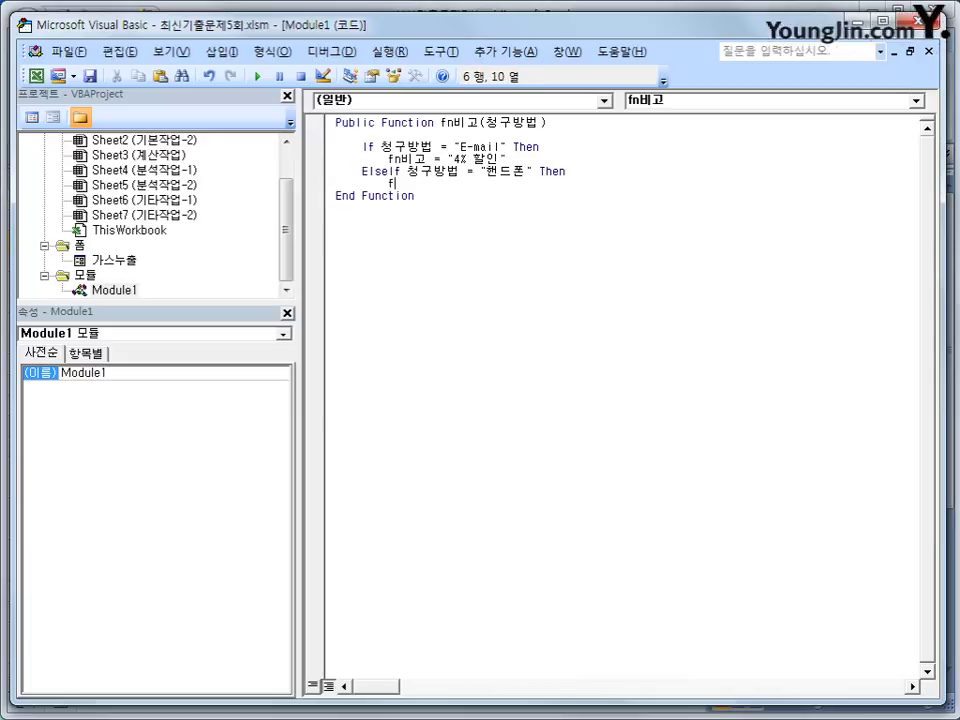
pyautogui.write('n비고 = "')
pyautogui.write('2% ')
pyautogui.write('할')
pyautogui.press('BackSpace')
pyautogui.write('할인')
pyautogui.press('Return')
# Add an Else branch that returns an empty string to fn비고 and close the block with End If.
pyautogui.press('BackSpace')
pyautogui.write('el')
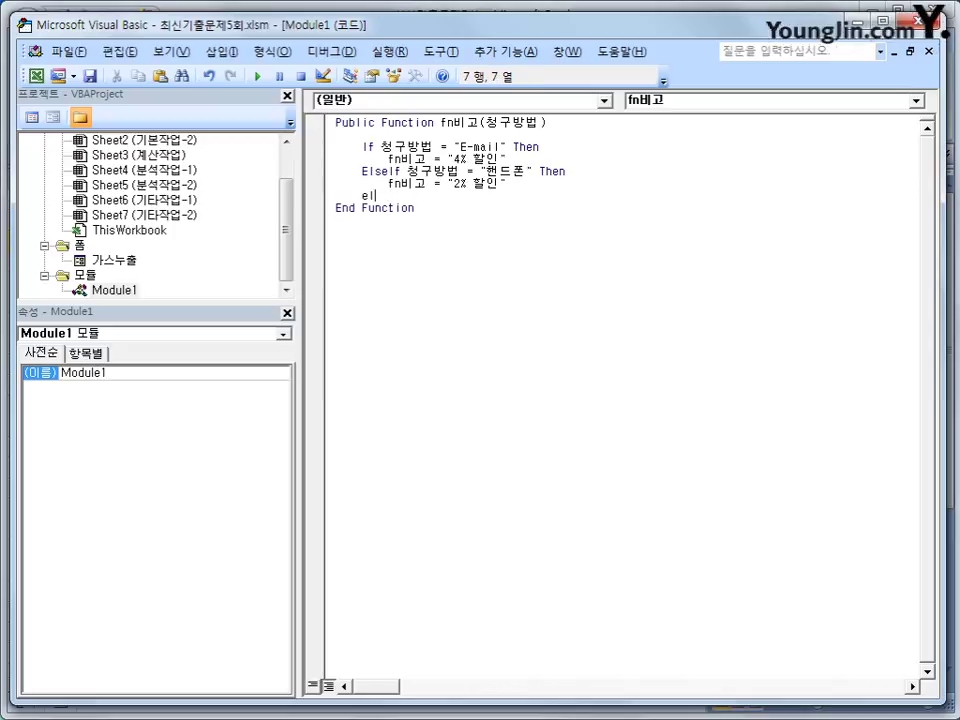
pyautogui.write('se')
pyautogui.press('Return')
pyautogui.press('Tab')
pyautogui.write('fn')
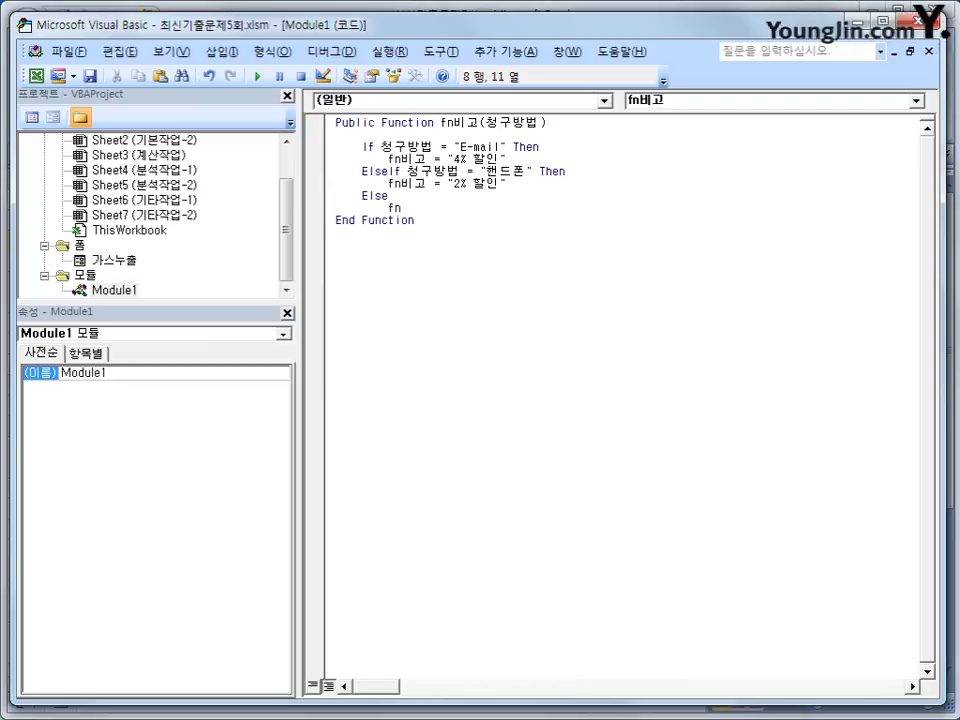
pyautogui.write('비고 =""')
pyautogui.press('Return')
pyautogui.press('BackSpace')
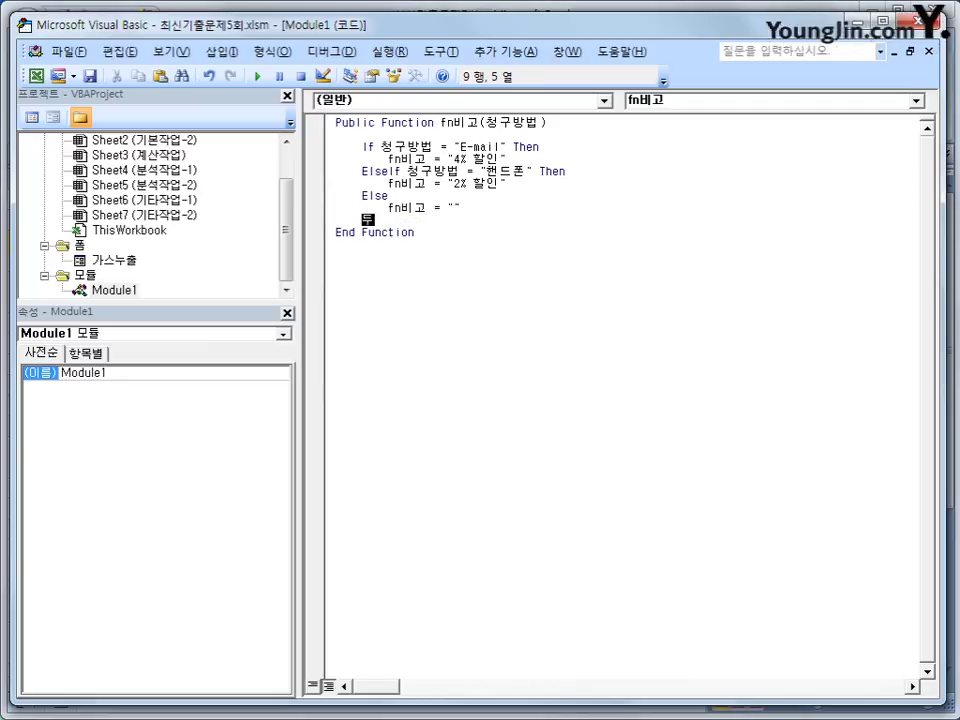
pyautogui.write('end if')
pyautogui.press('Return')
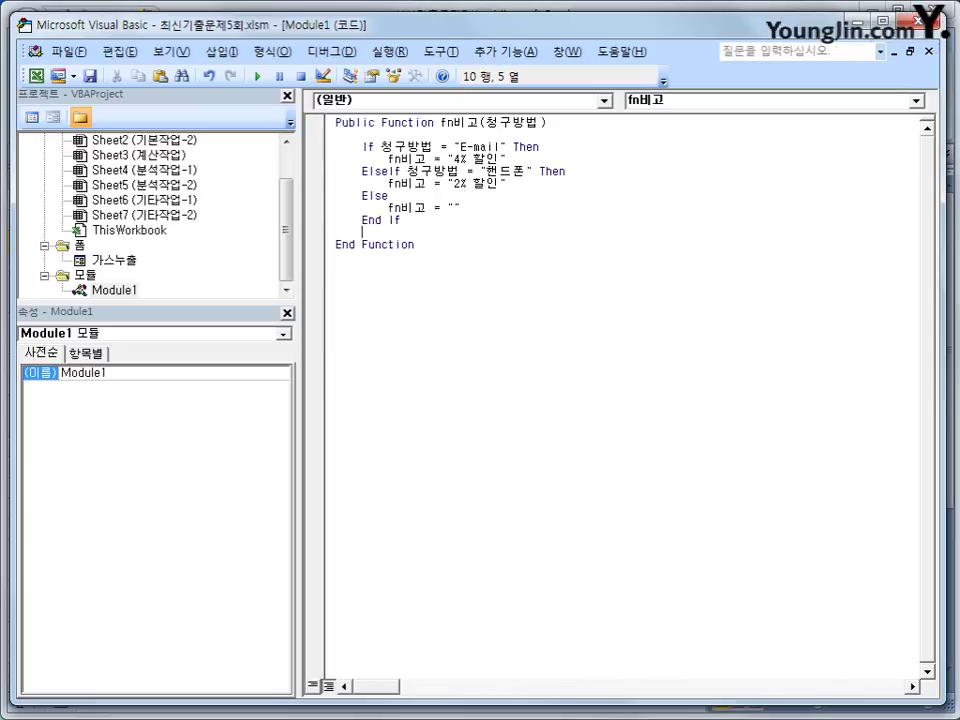
pyautogui.press('Up')
pyautogui.press('End')
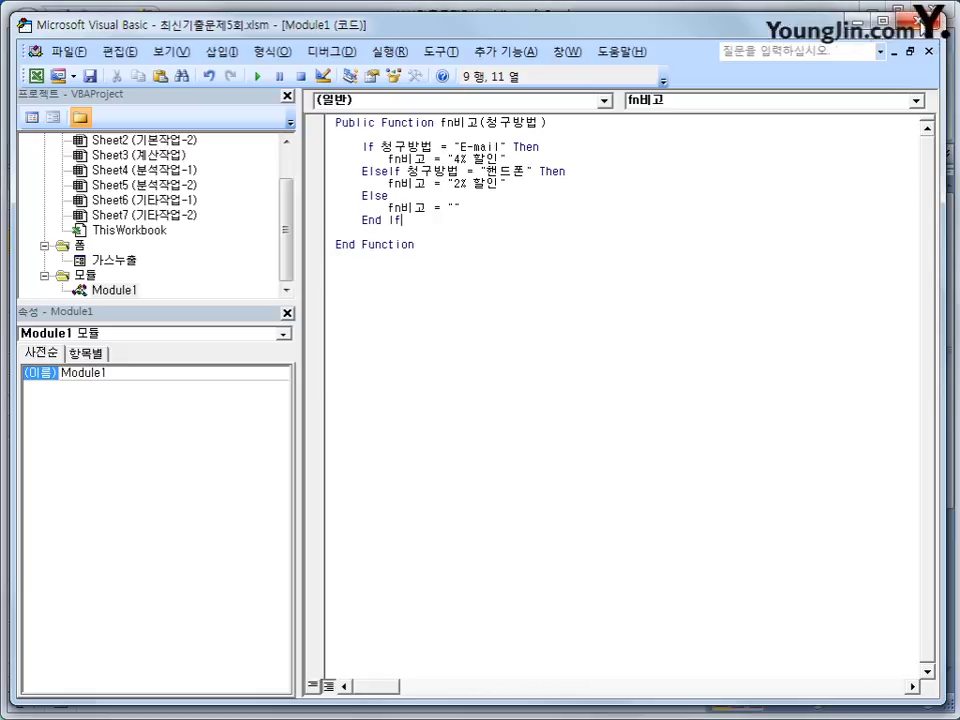
# Switch back to the 계산작업 worksheet and insert the user-defined function fn비고 in K3 with I3 as its 청구방법 argument.
pyautogui.hotkey('alt', 'F11')
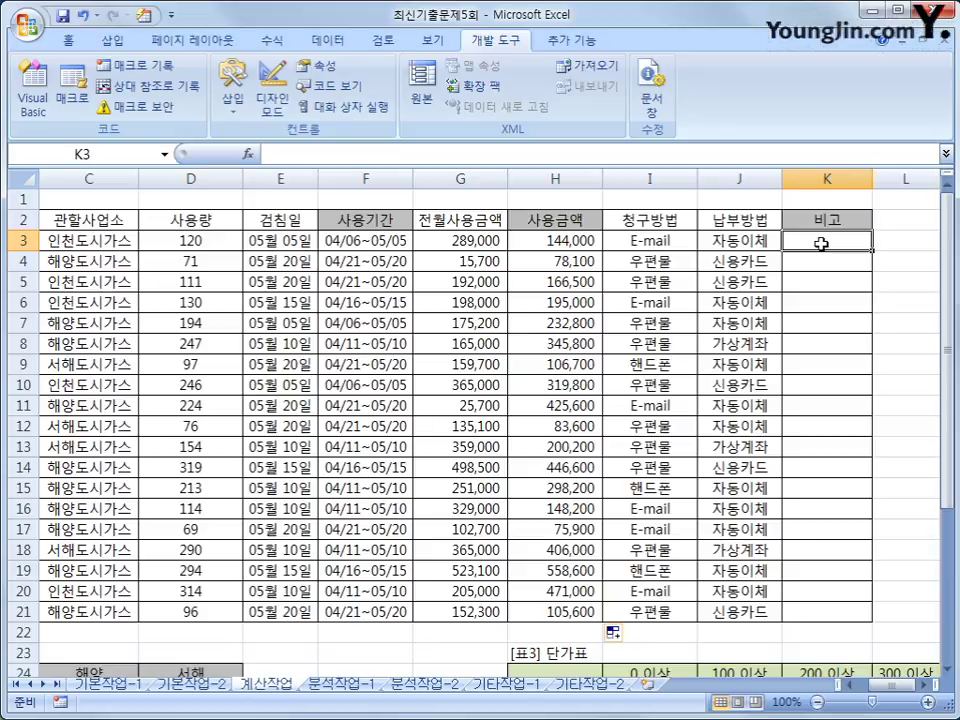
pyautogui.click(247, 154)
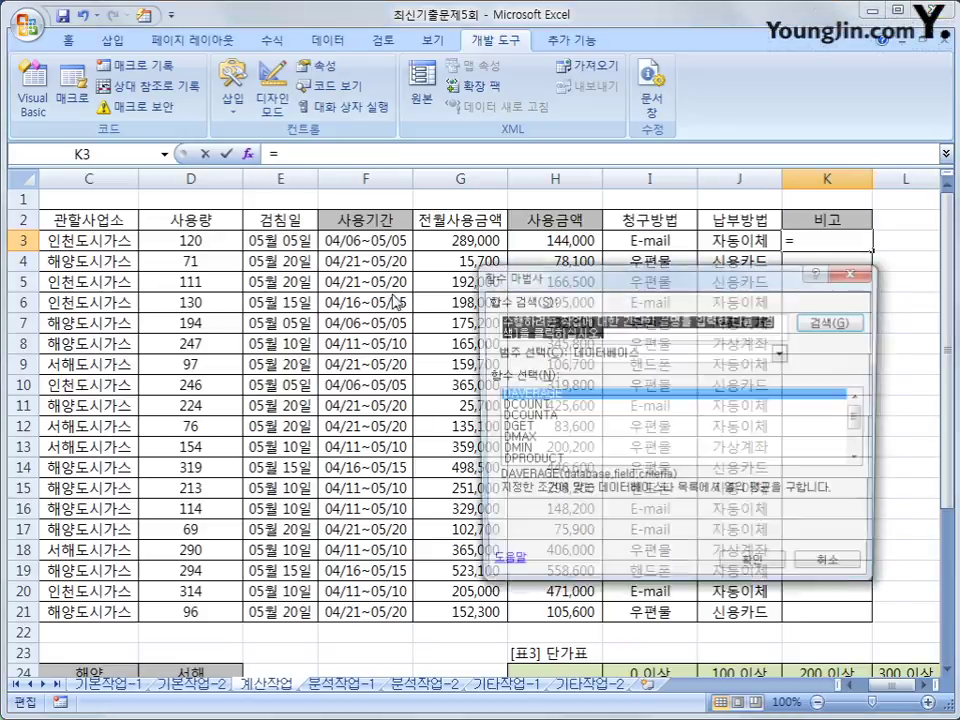
pyautogui.moveTo(566, 274); pyautogui.dragTo(432, 238)
pyautogui.click(646, 313)
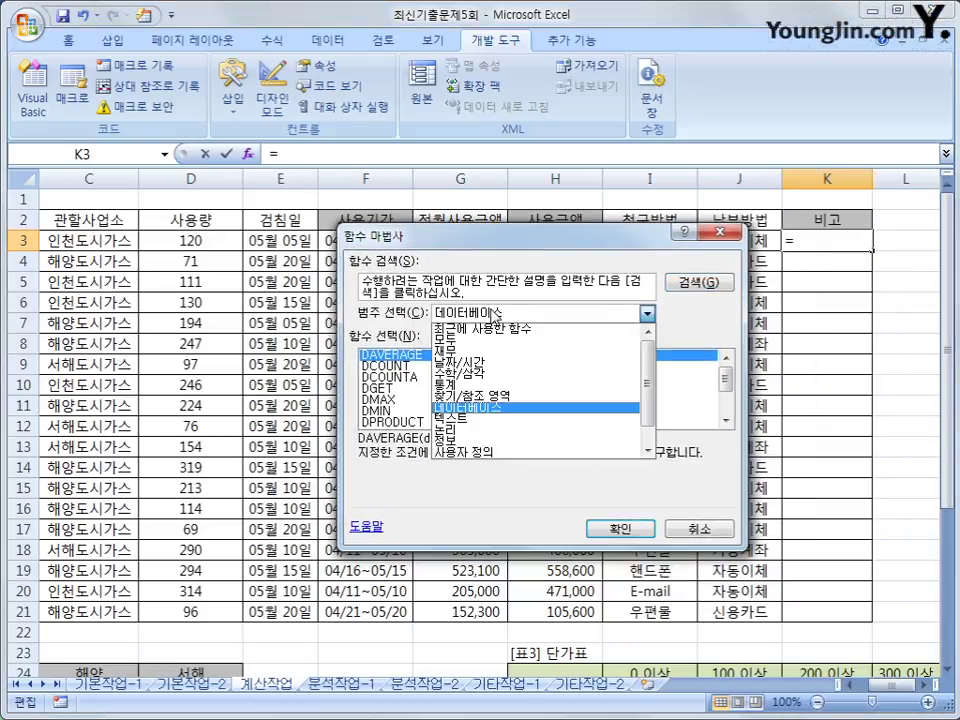
pyautogui.click(495, 452)
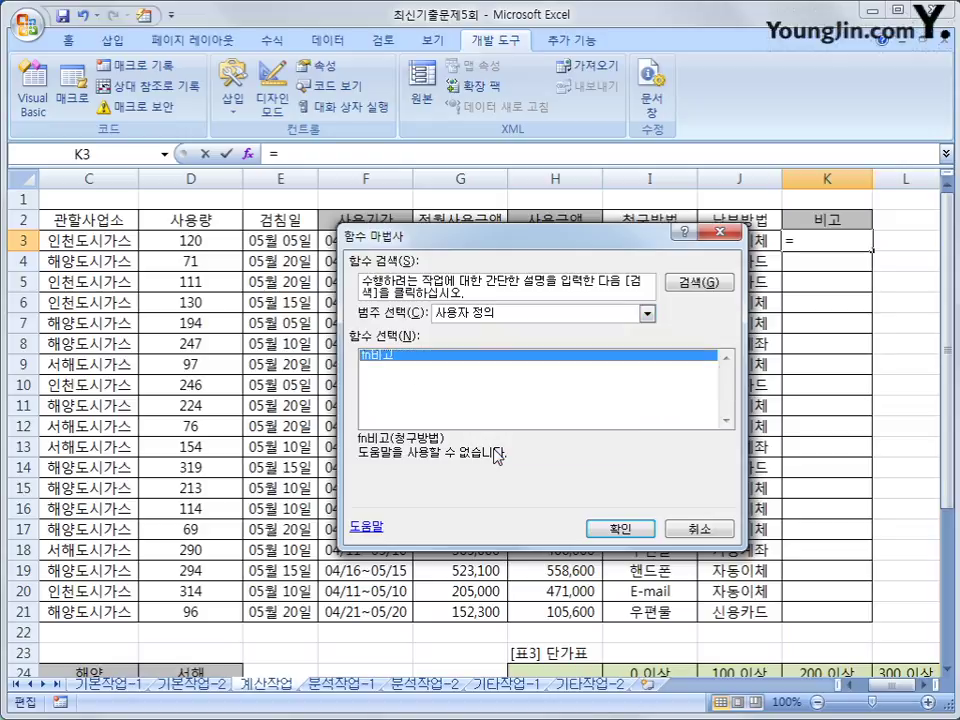
pyautogui.click(620, 528)
pyautogui.moveTo(196, 373); pyautogui.dragTo(438, 386)
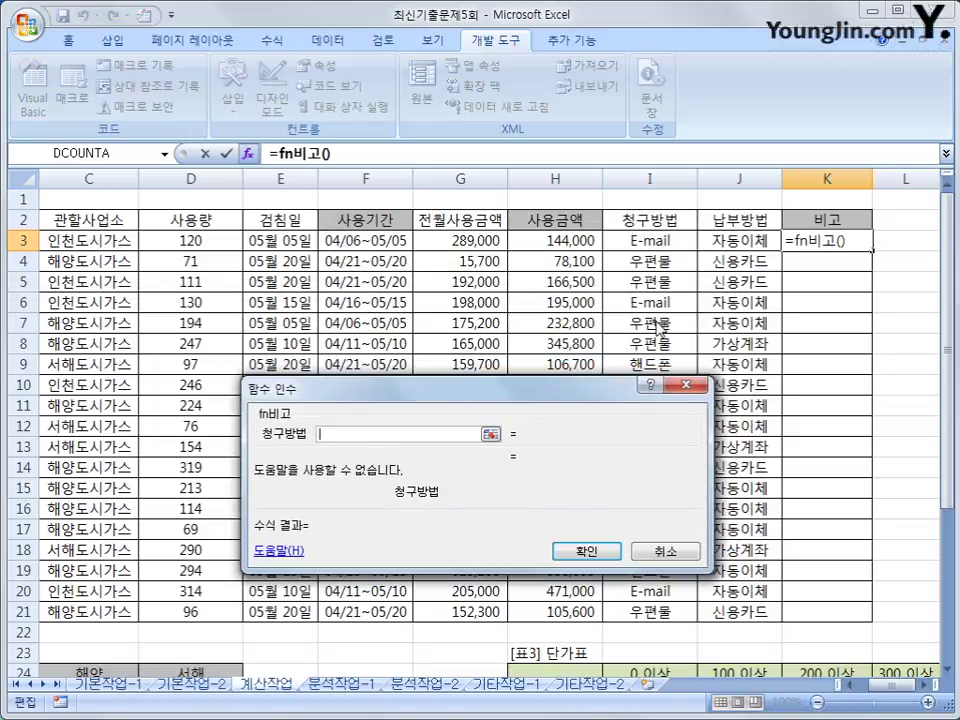
pyautogui.click(669, 247)
pyautogui.click(580, 550)
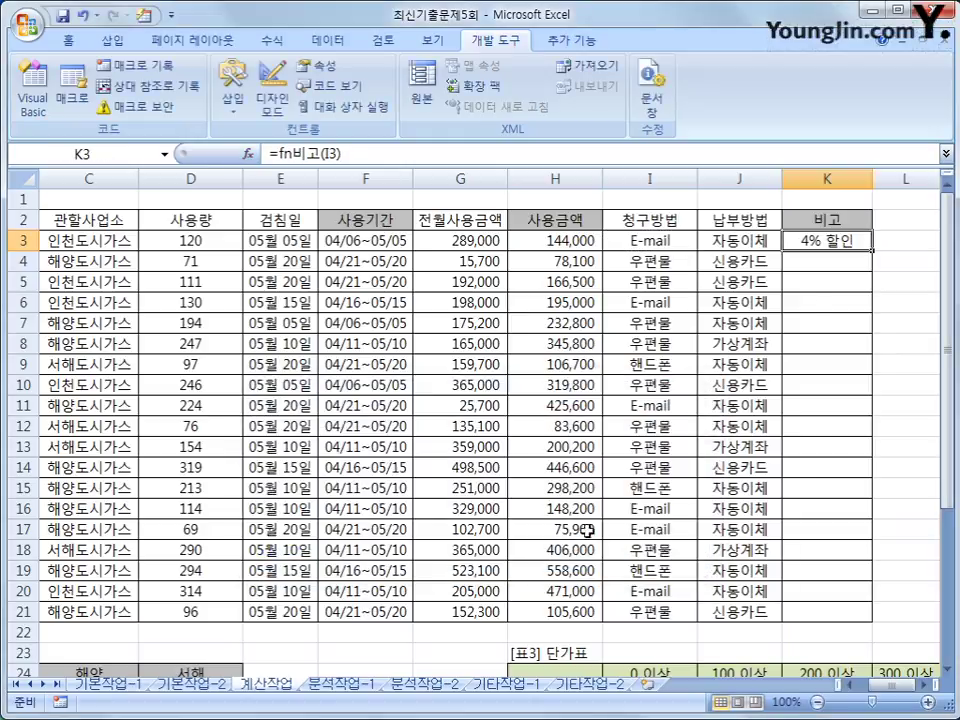
# Fill the K3 formula down the 비고 column to K21 and check the copied formulas in K9 and K4.
pyautogui.doubleClick(873, 250)
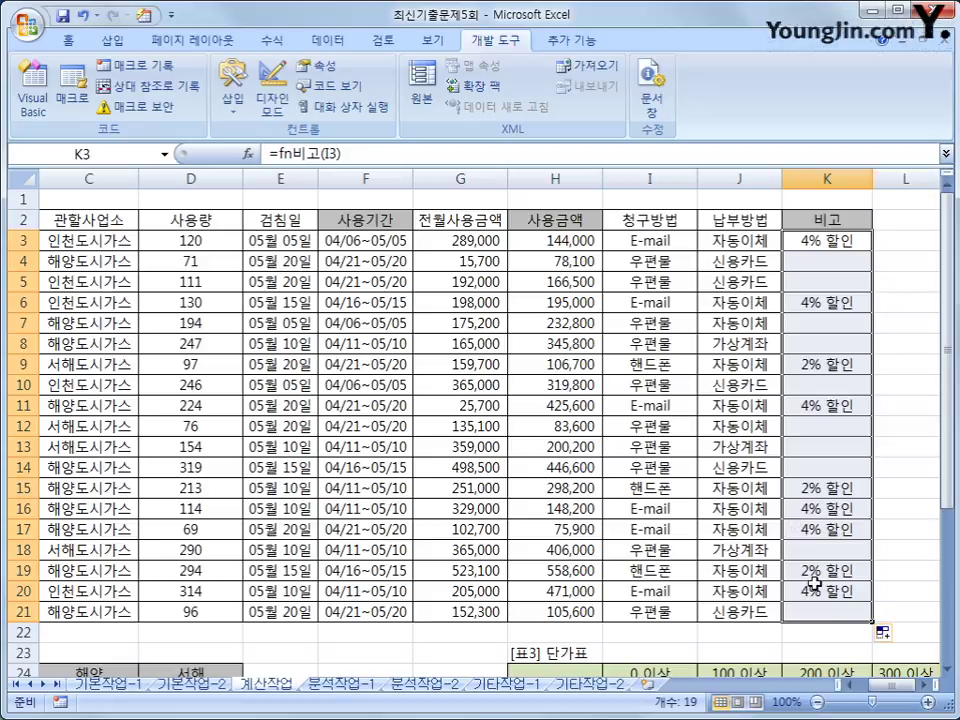
pyautogui.click(834, 364)
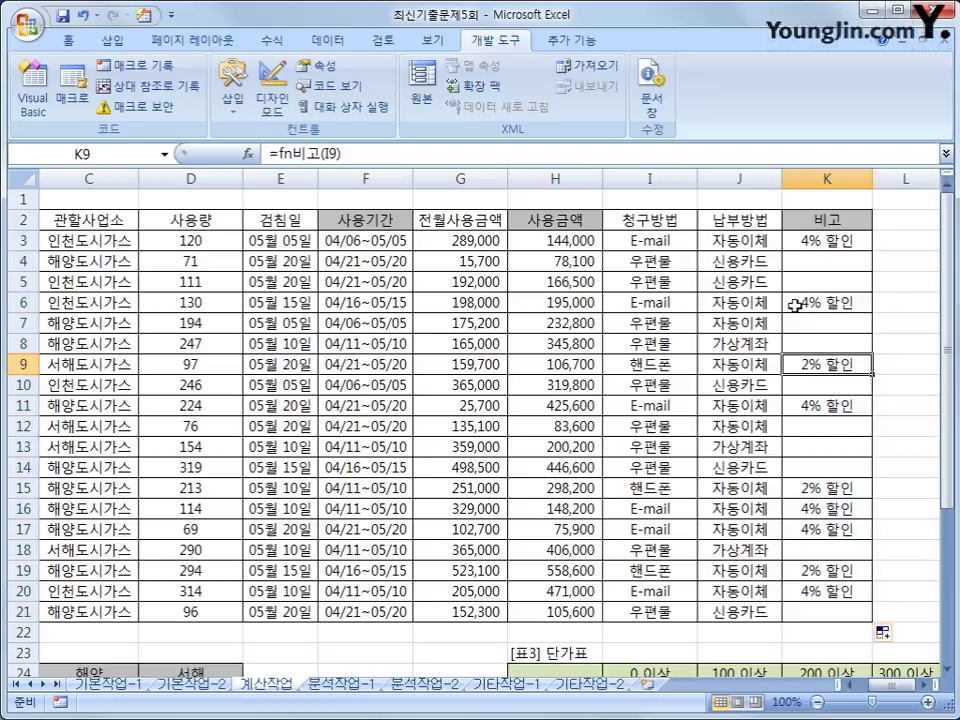
pyautogui.click(815, 262)
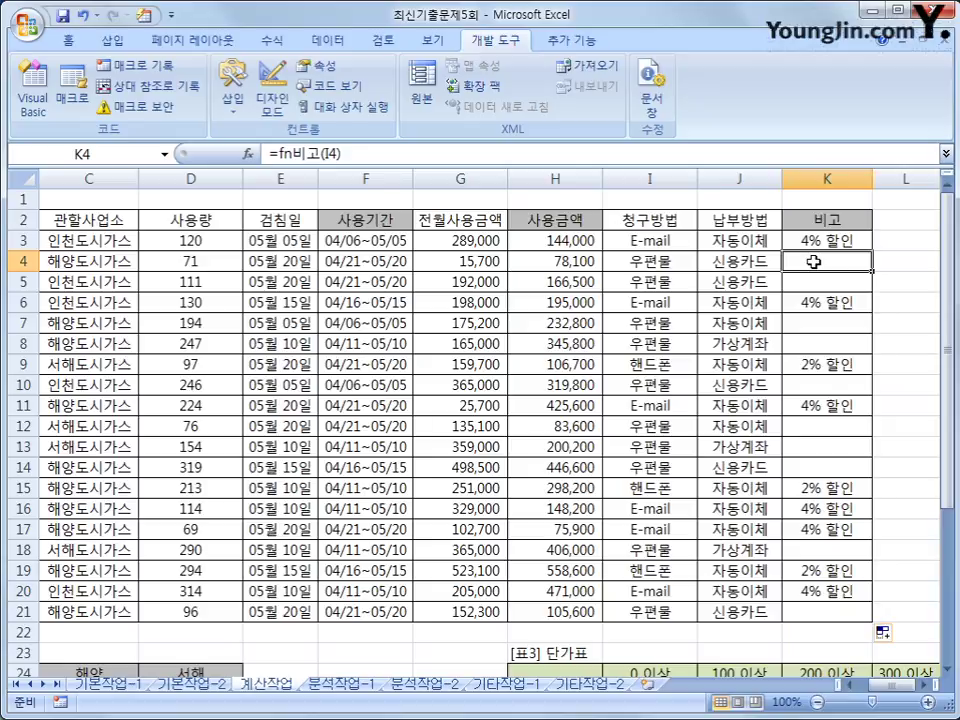
# Start a SUM formula in B25 of 표2 whose first condition uses the 업종 range as the absolute reference $B$3:$B$21.
pyautogui.scroll(-2, 302, 408)
pyautogui.moveTo(864, 690); pyautogui.dragTo(850, 690)
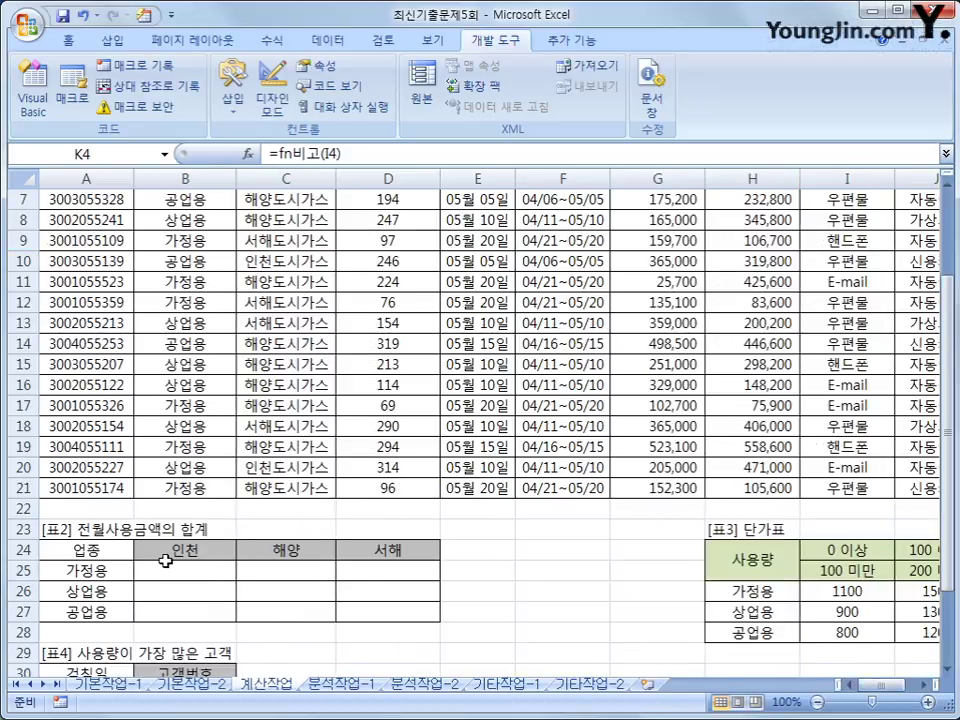
pyautogui.scroll(-2, 166, 557)
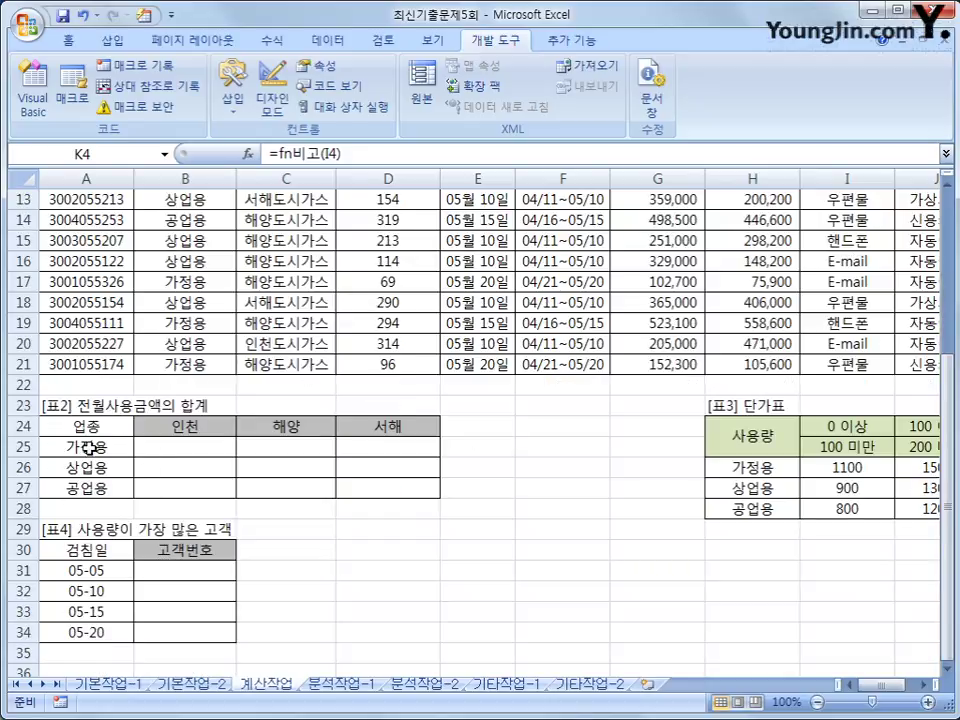
pyautogui.moveTo(89, 448); pyautogui.dragTo(90, 486)
pyautogui.click(175, 449)
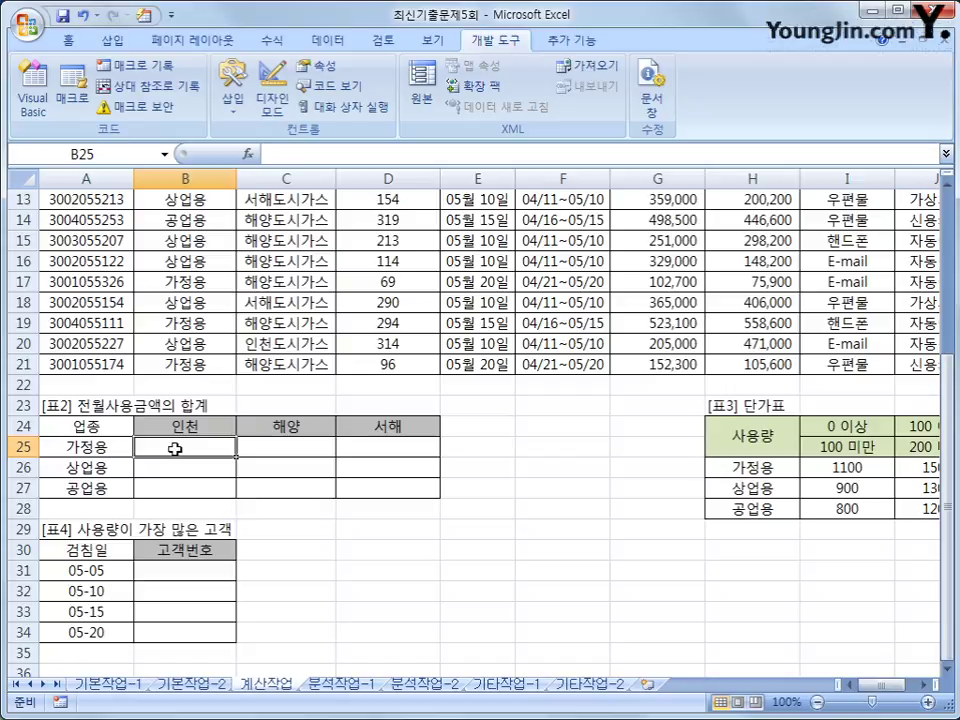
pyautogui.write('=su')
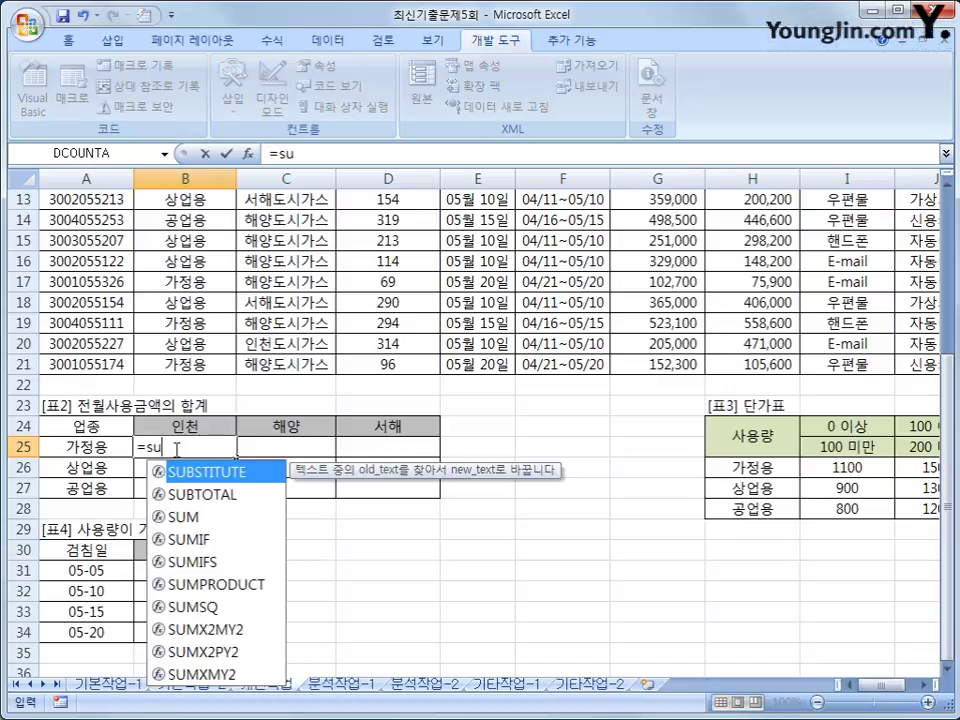
pyautogui.write('m((')
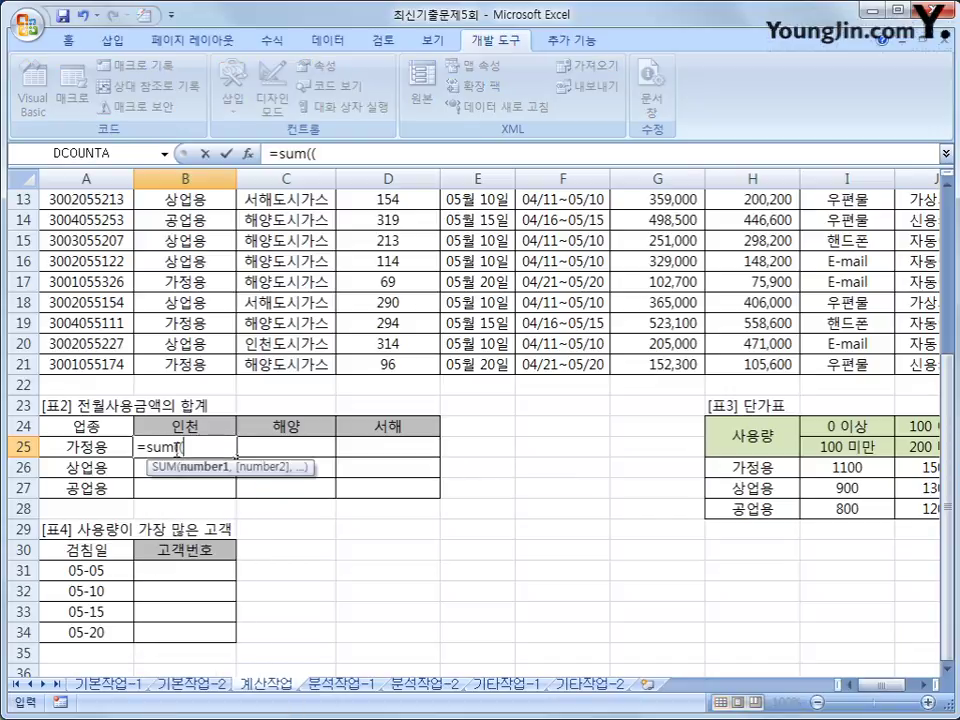
pyautogui.scroll(4, 189, 450)
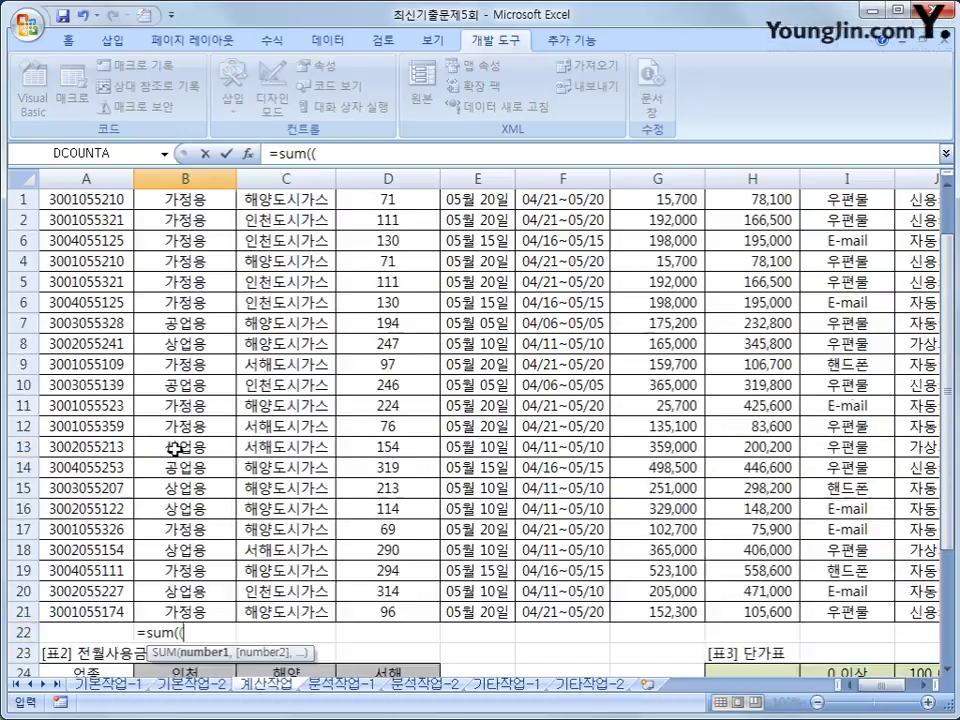
pyautogui.click(186, 240)
pyautogui.moveTo(186, 240); pyautogui.dragTo(186, 613)
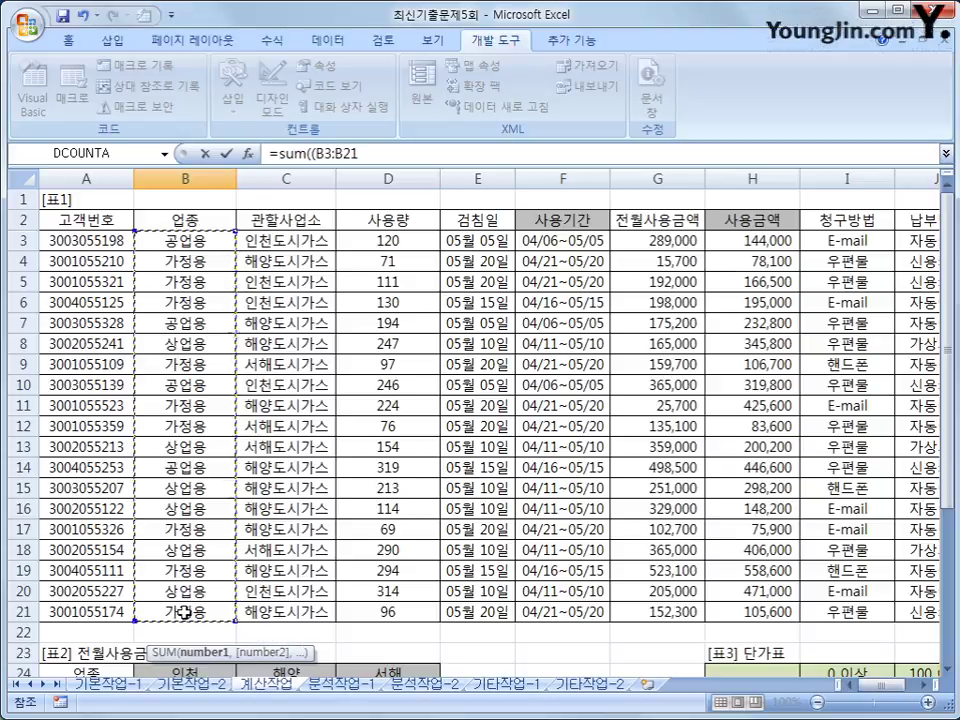
pyautogui.press('F4')
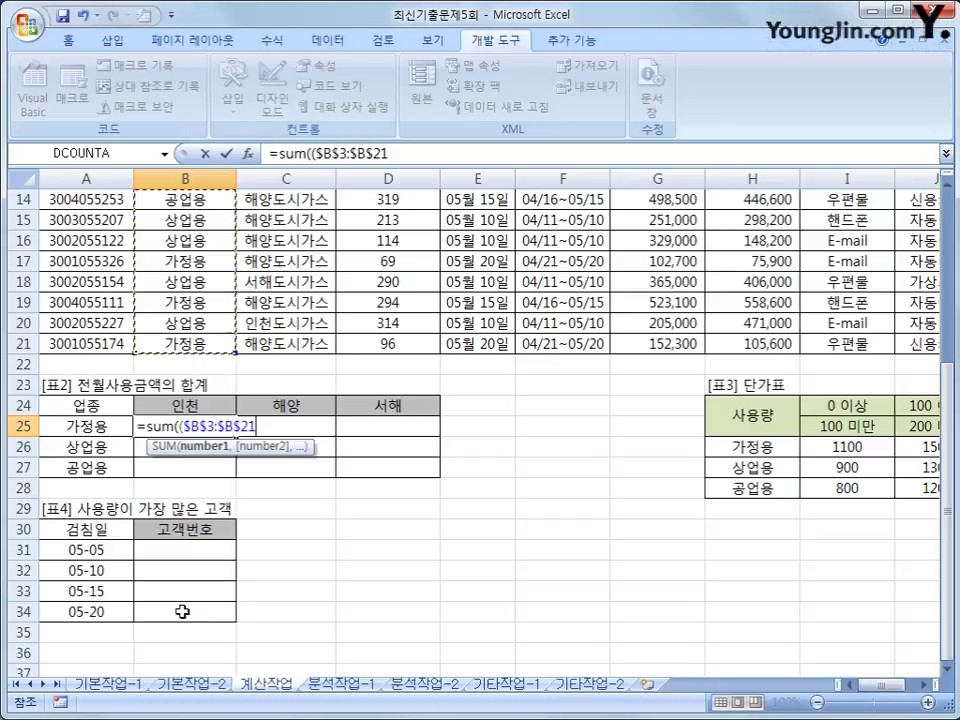
# Complete the first condition by comparing the 업종 range with $A25, locking only the column, and close its parenthesis.
pyautogui.write('=A25')
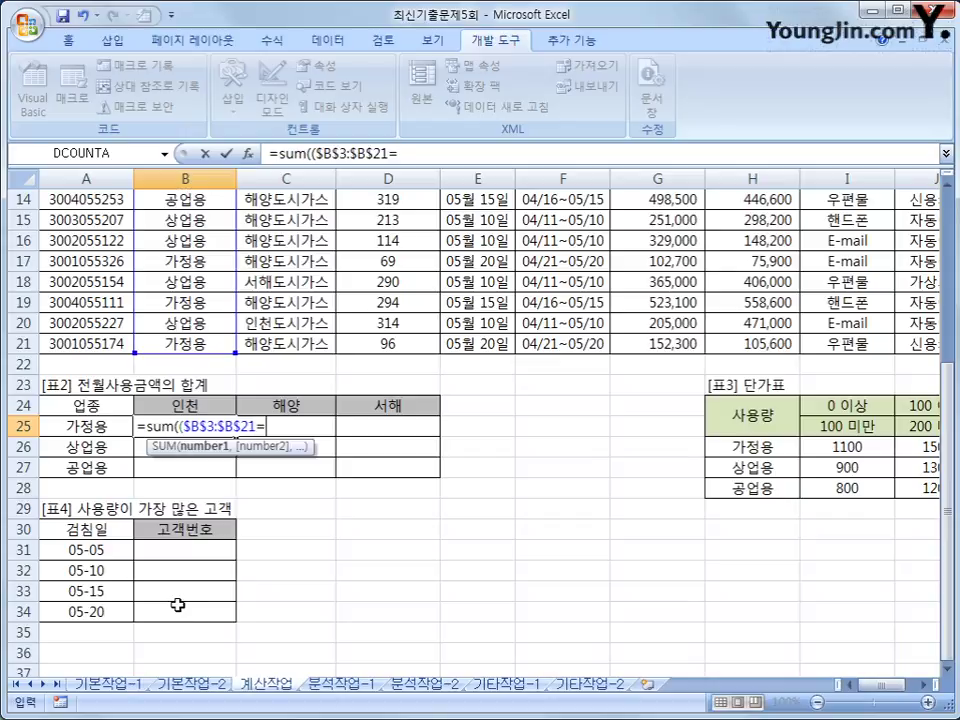
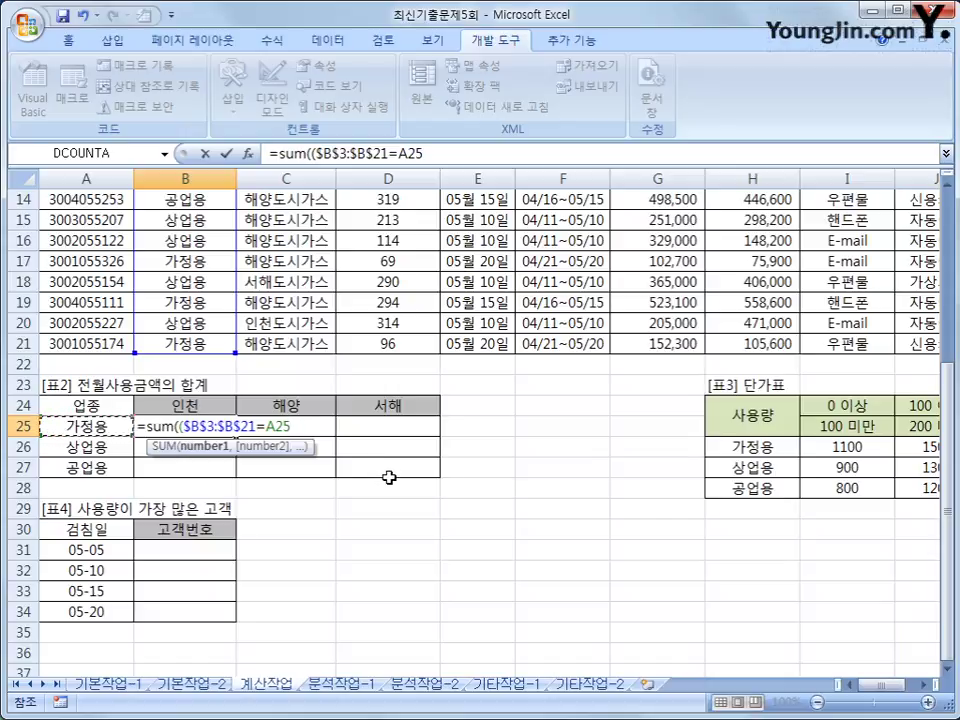
pyautogui.press('F4')
pyautogui.press('F4')
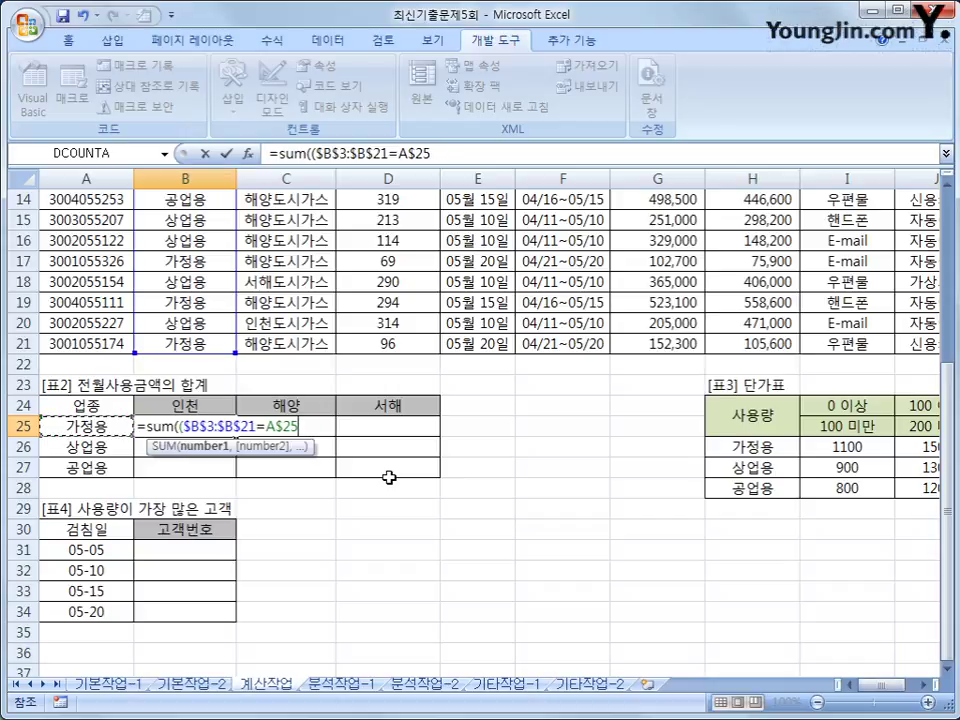
pyautogui.press('F4')
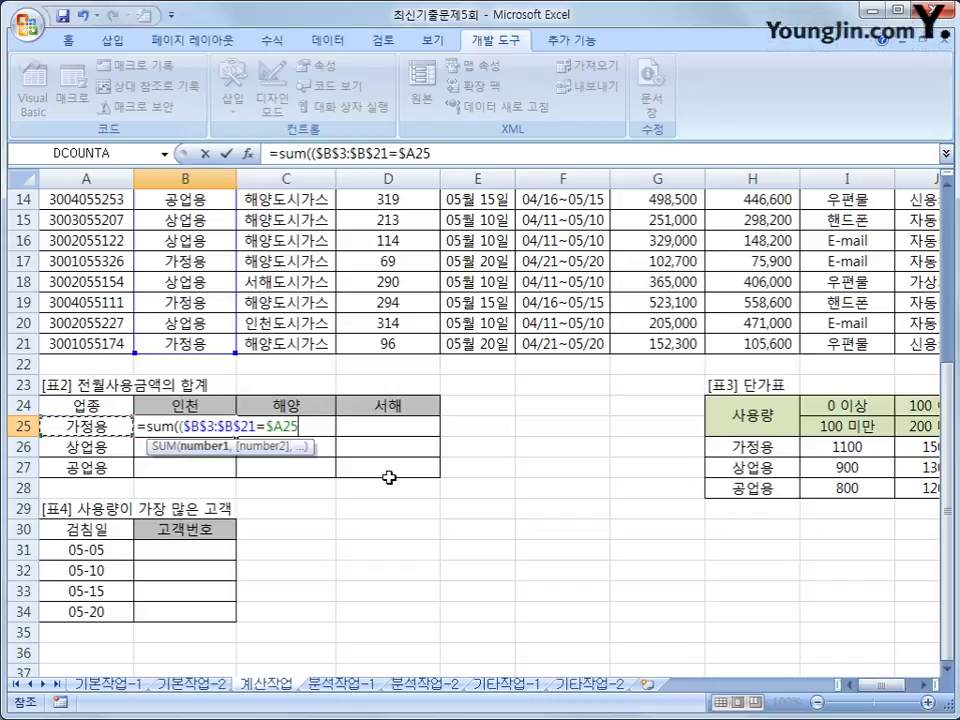
pyautogui.write(')')
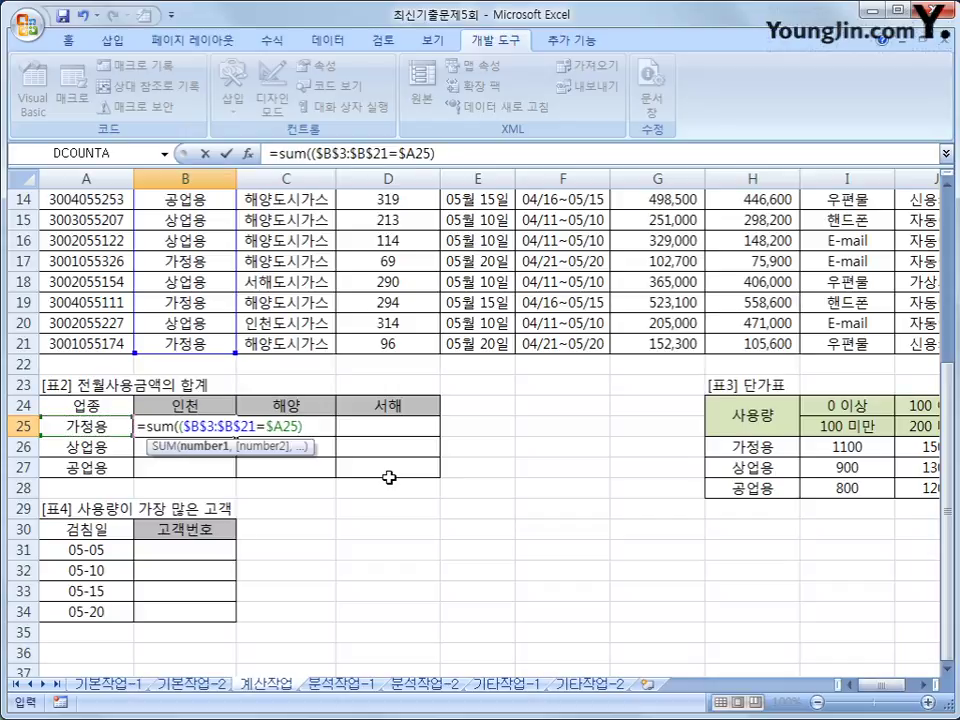
# Multiply by a second condition in the B25 formula that takes the first 2 characters of the 관할사업소 range $C$3:$C$21 with LEFT.
pyautogui.write('*(')
pyautogui.scroll(5, 392, 505)
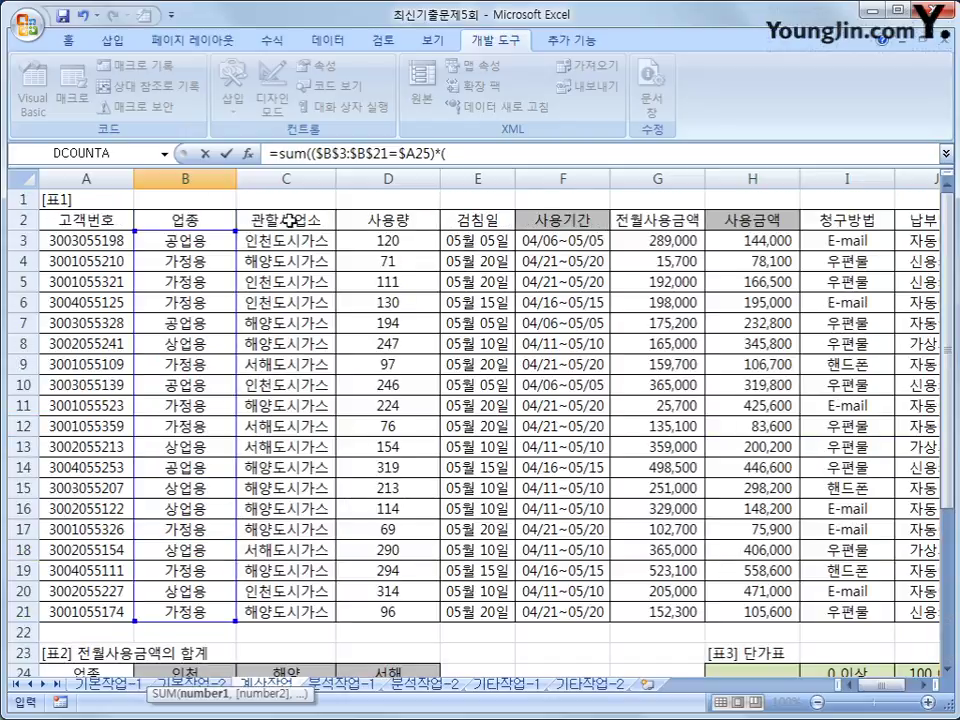
pyautogui.scroll(-2, 297, 573)
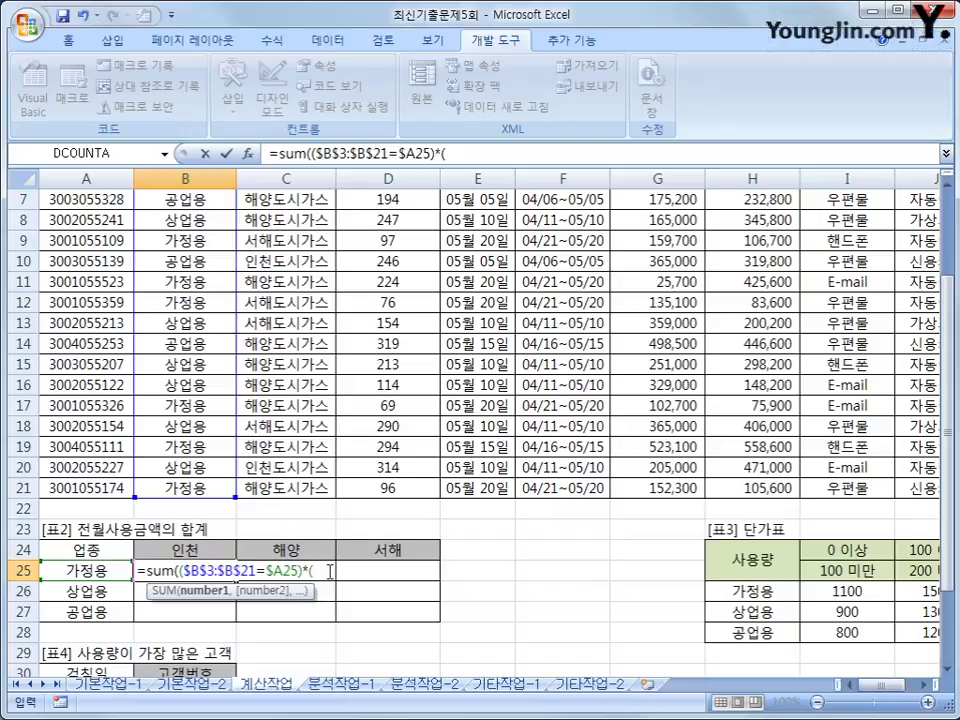
pyautogui.write('left(')
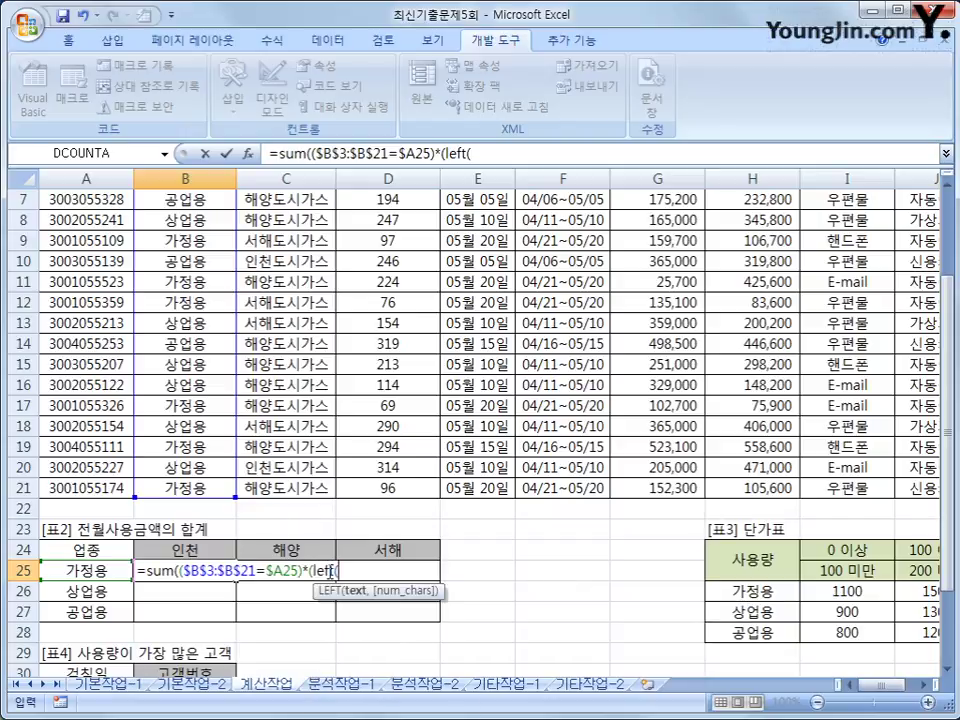
pyautogui.scroll(2, 330, 572)
pyautogui.moveTo(262, 240); pyautogui.dragTo(272, 614)
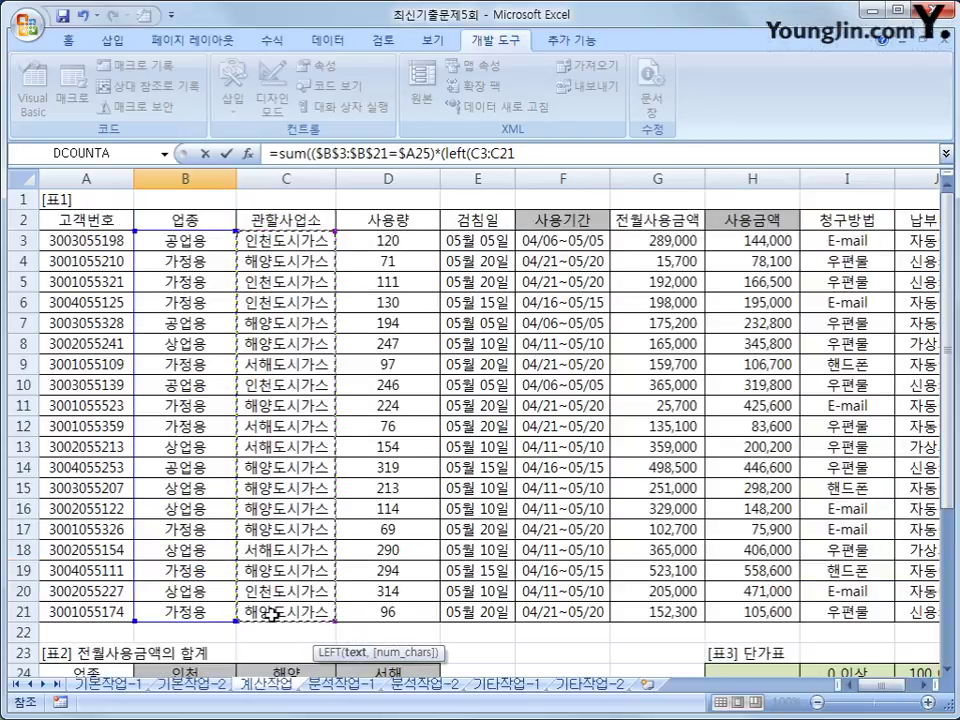
pyautogui.press('F4')
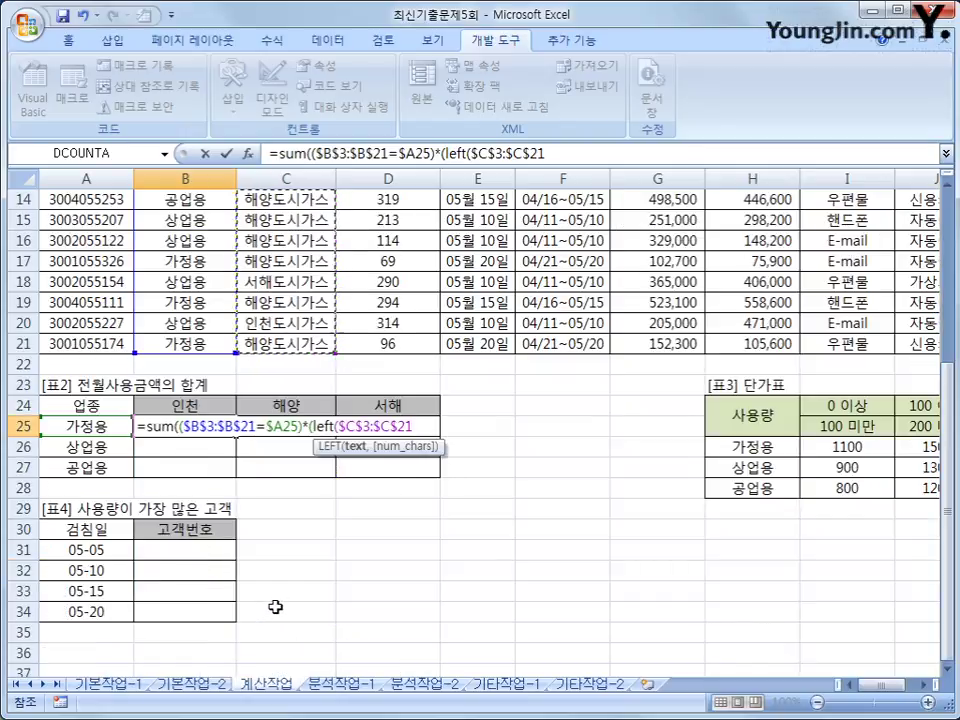
pyautogui.write(',2)')
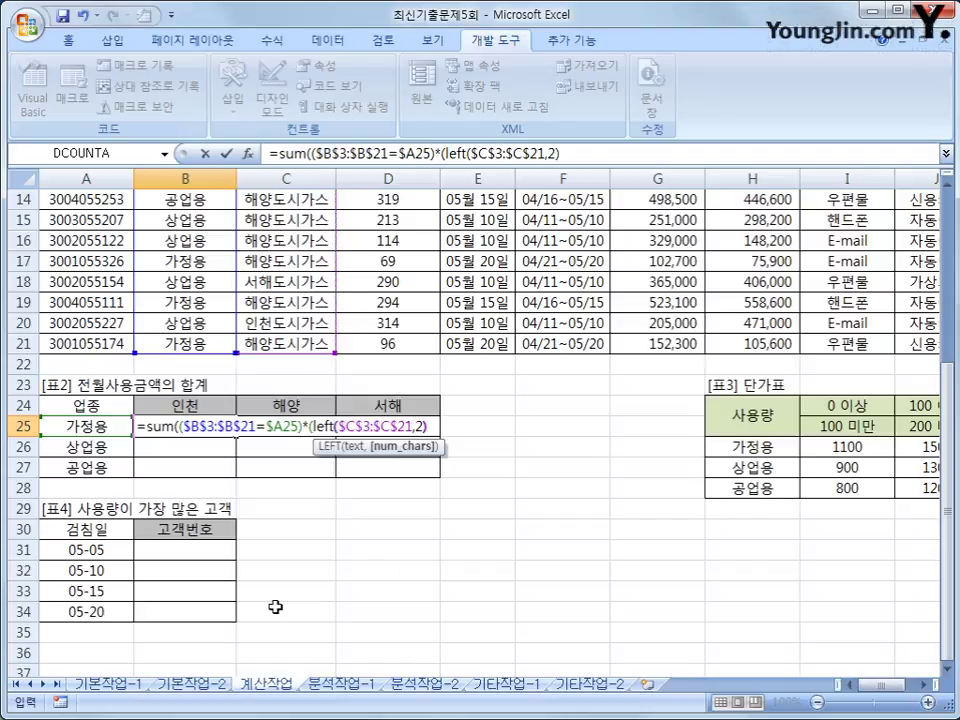
# Compare the LEFT result with the 인천 header as B$24, locking only the row, and close the second condition.
pyautogui.write('=')
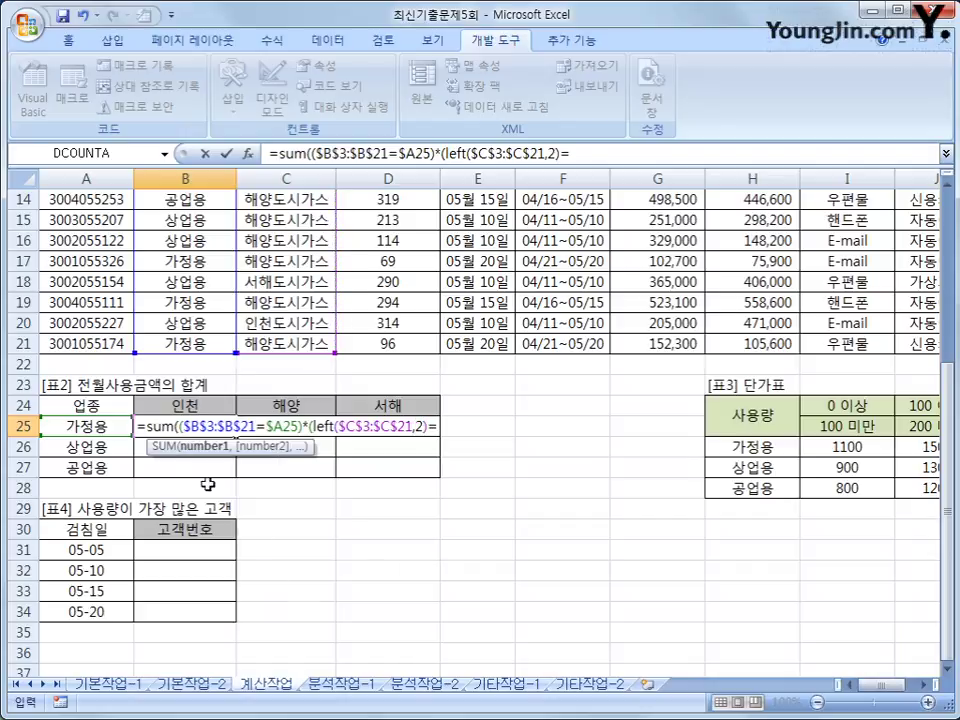
pyautogui.click(178, 404)
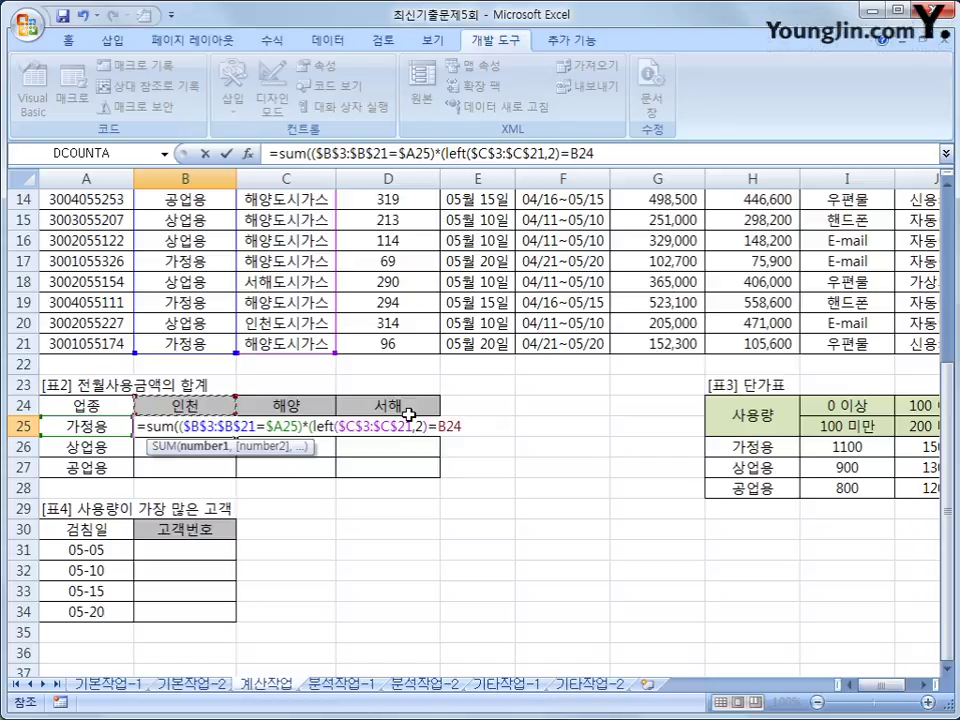
pyautogui.press('F4')
pyautogui.press('F4')
pyautogui.write(')')
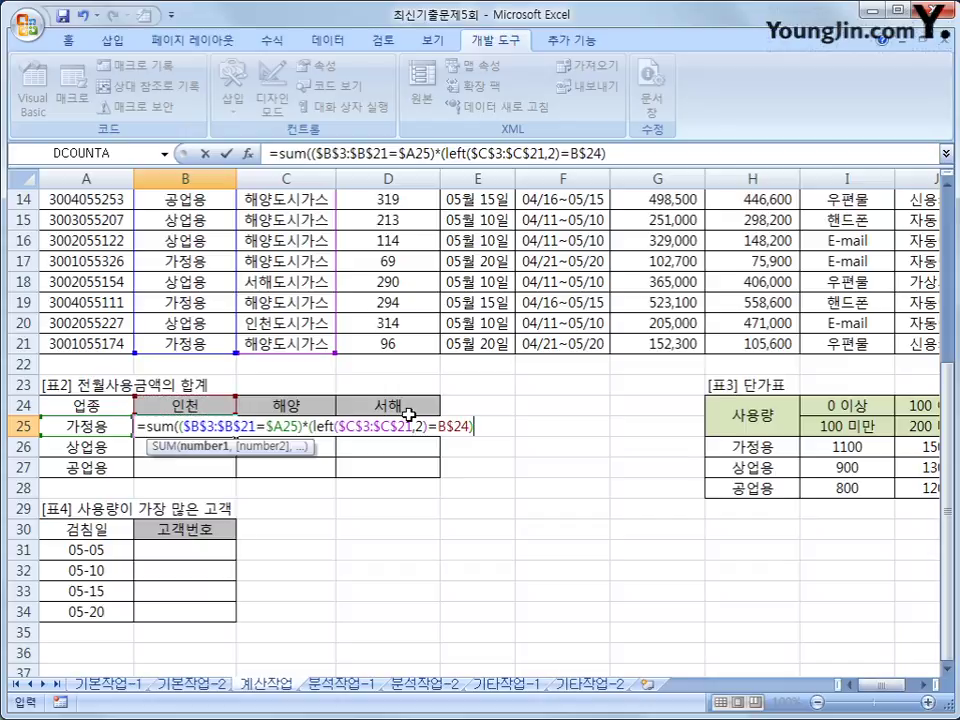
# Multiply the conditions by the 전월사용금액 range as the absolute reference $G$3:$G$21 and close the SUM function.
pyautogui.write('*')
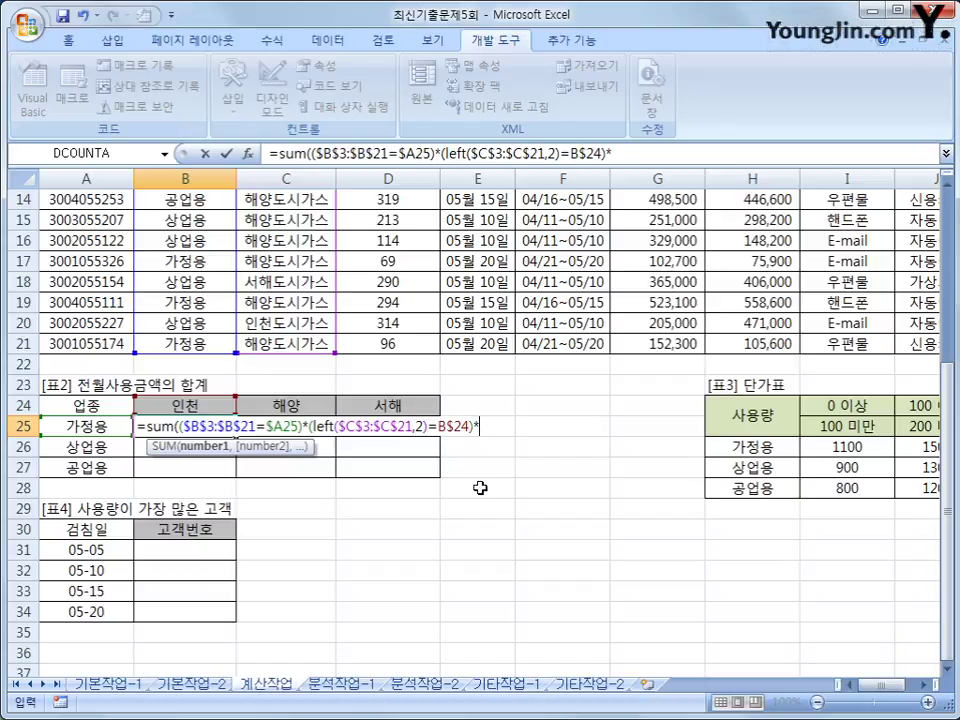
pyautogui.scroll(5, 480, 486)
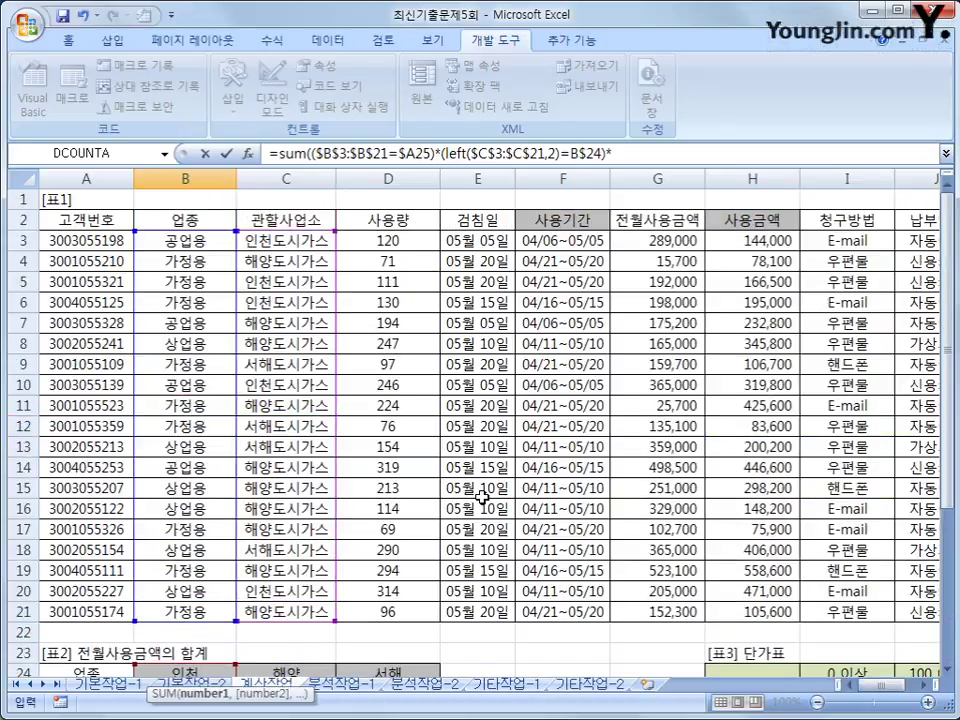
pyautogui.moveTo(640, 240); pyautogui.dragTo(648, 612)
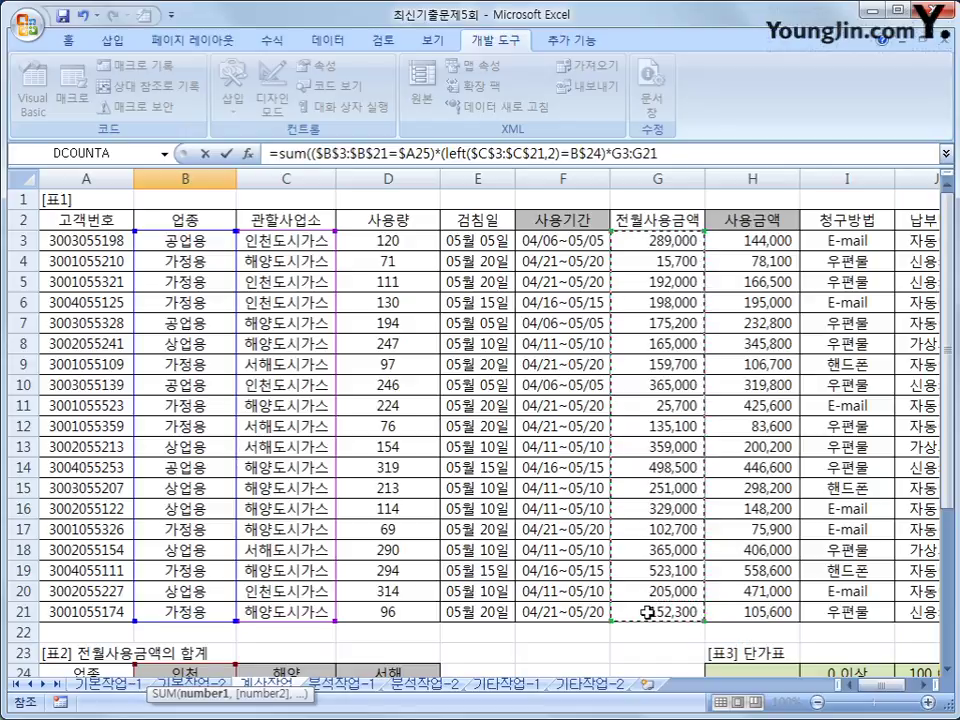
pyautogui.press('F4')
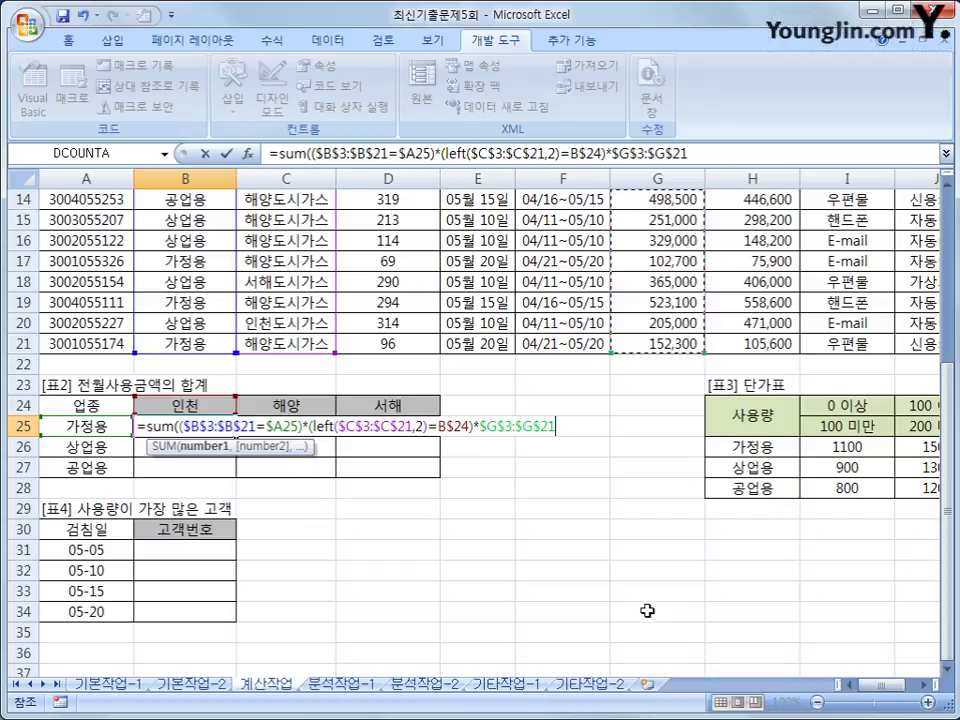
pyautogui.write(')')
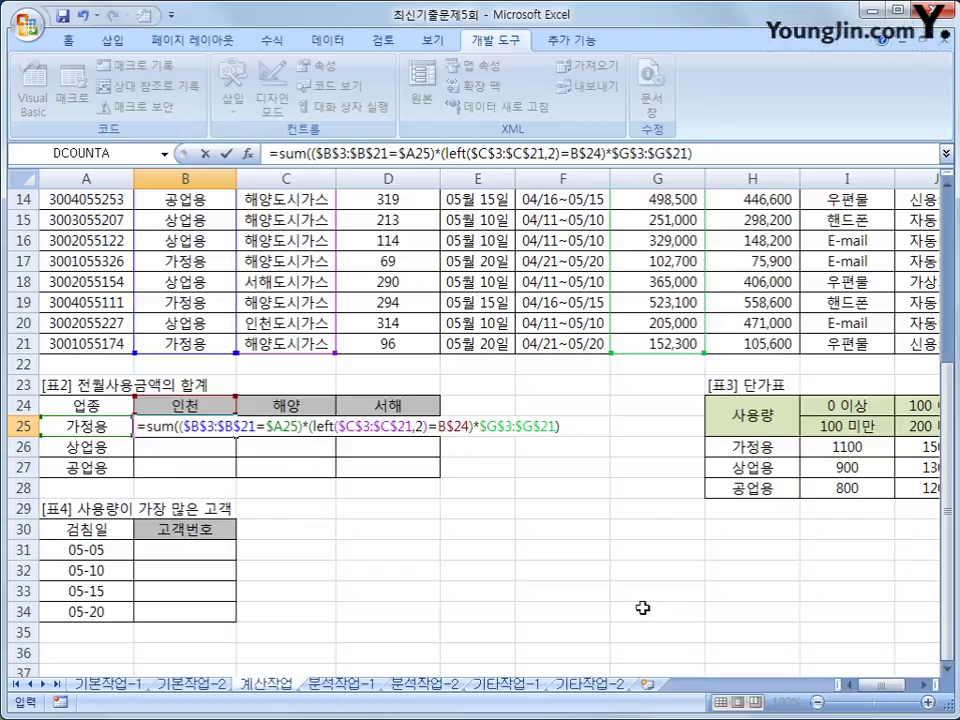
# Enter the B25 formula as an array formula and fill it across 표2 to D27, checking the copied formula in D27.
pyautogui.hotkey('ctrl', 'shift', 'Return')
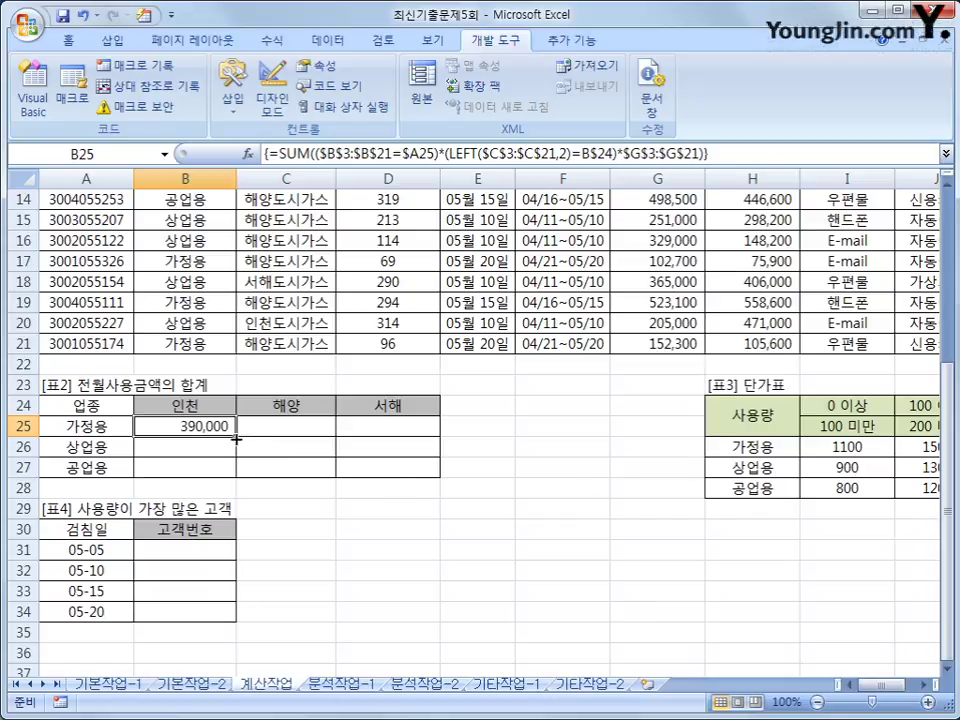
pyautogui.moveTo(236, 436); pyautogui.dragTo(440, 477)
pyautogui.click(388, 464)
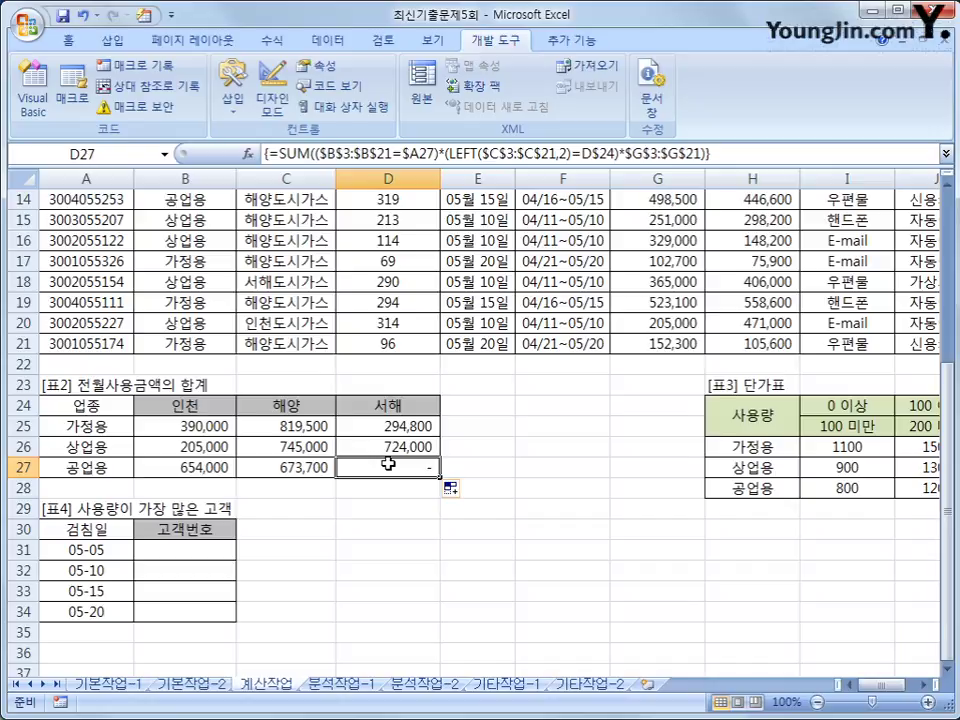
# Start an INDEX formula in B31 of 표4 with the 고객번호 range $A$3:$A$21 as its absolute array argument.
pyautogui.click(199, 549)
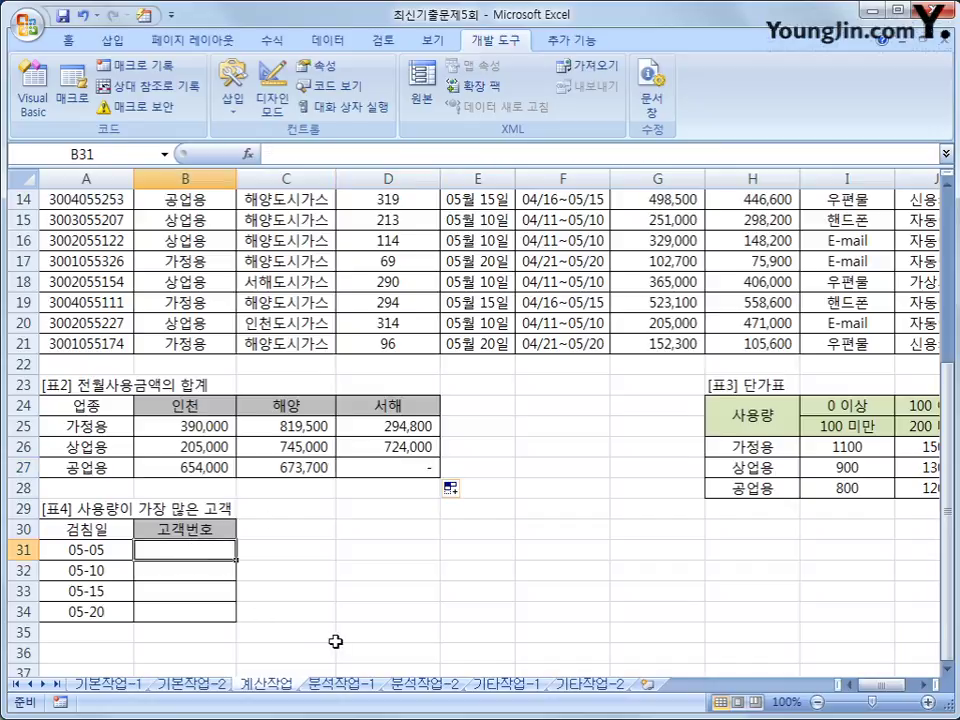
pyautogui.click(121, 551)
pyautogui.click(160, 552)
pyautogui.write('=')
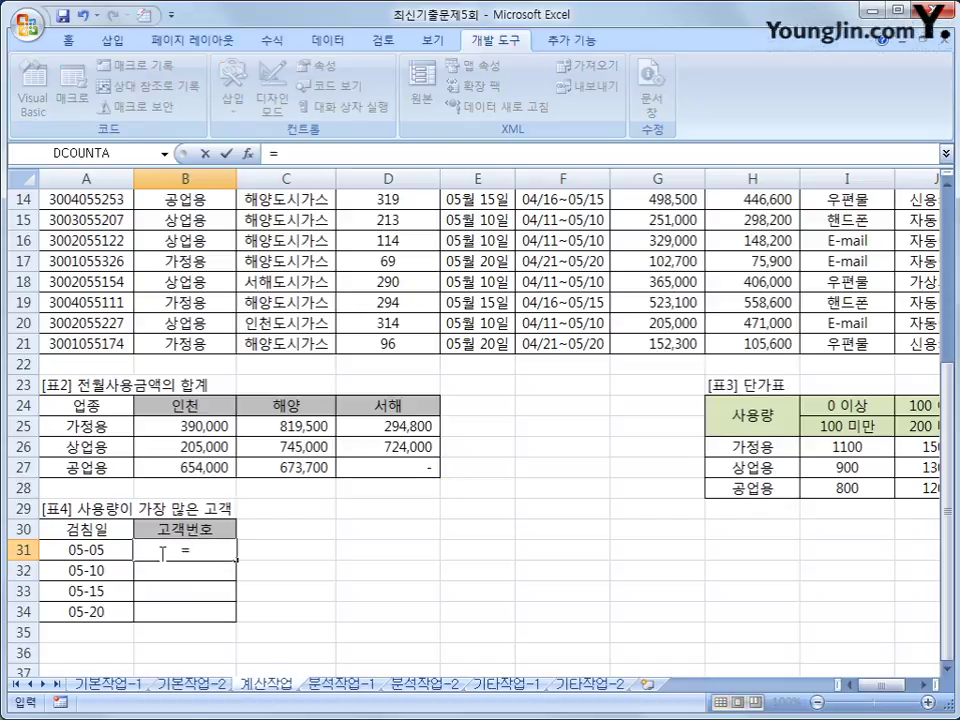
pyautogui.write('index(')
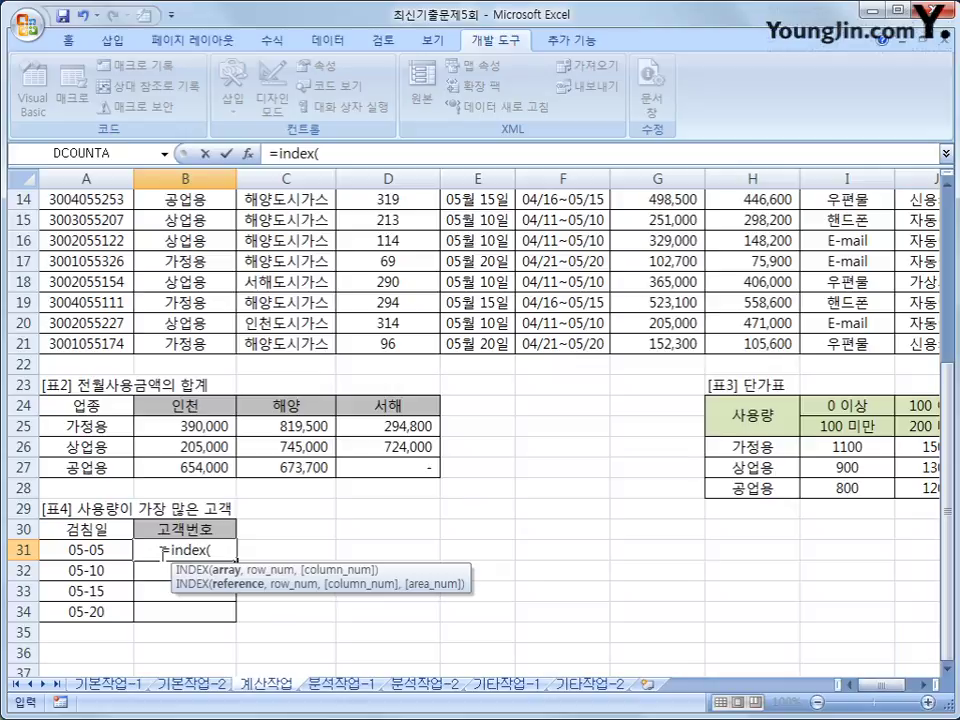
pyautogui.scroll(4, 163, 548)
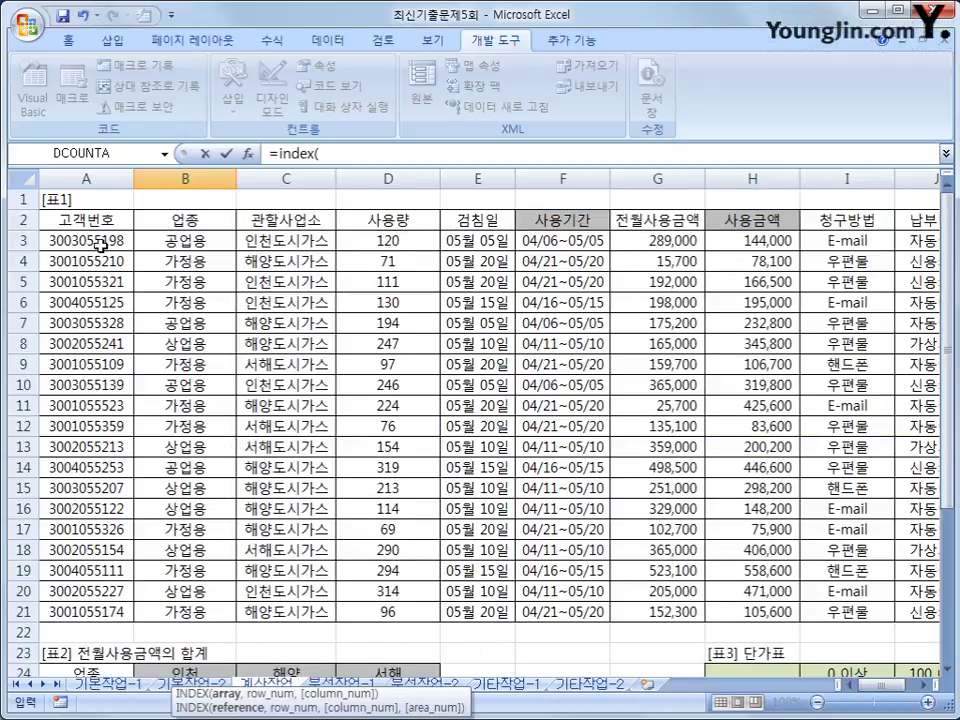
pyautogui.moveTo(128, 243); pyautogui.dragTo(97, 612)
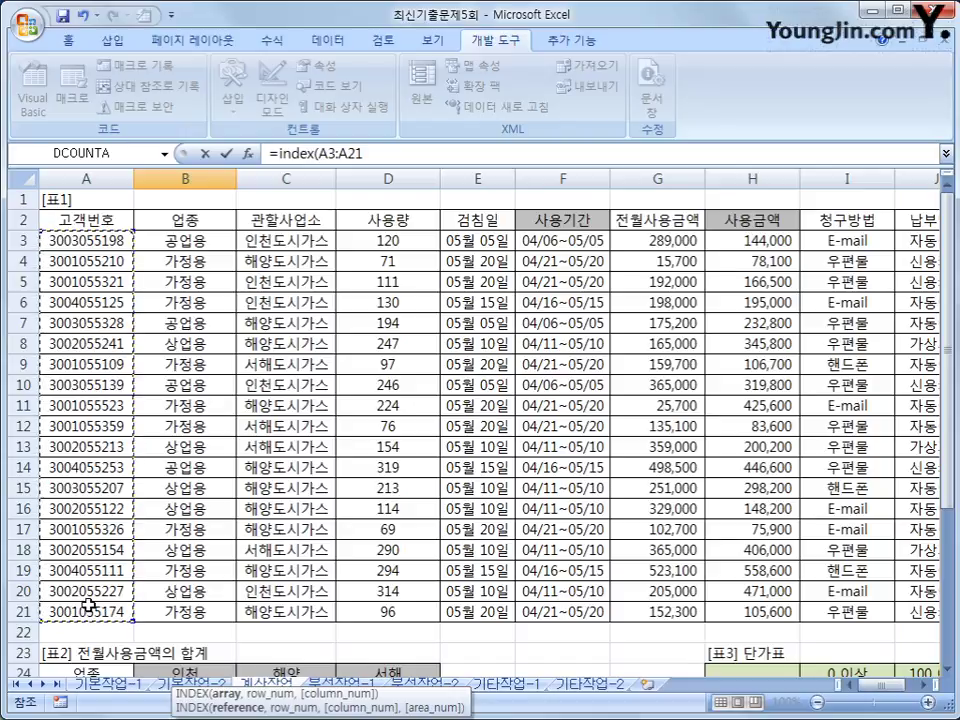
pyautogui.press('F4')
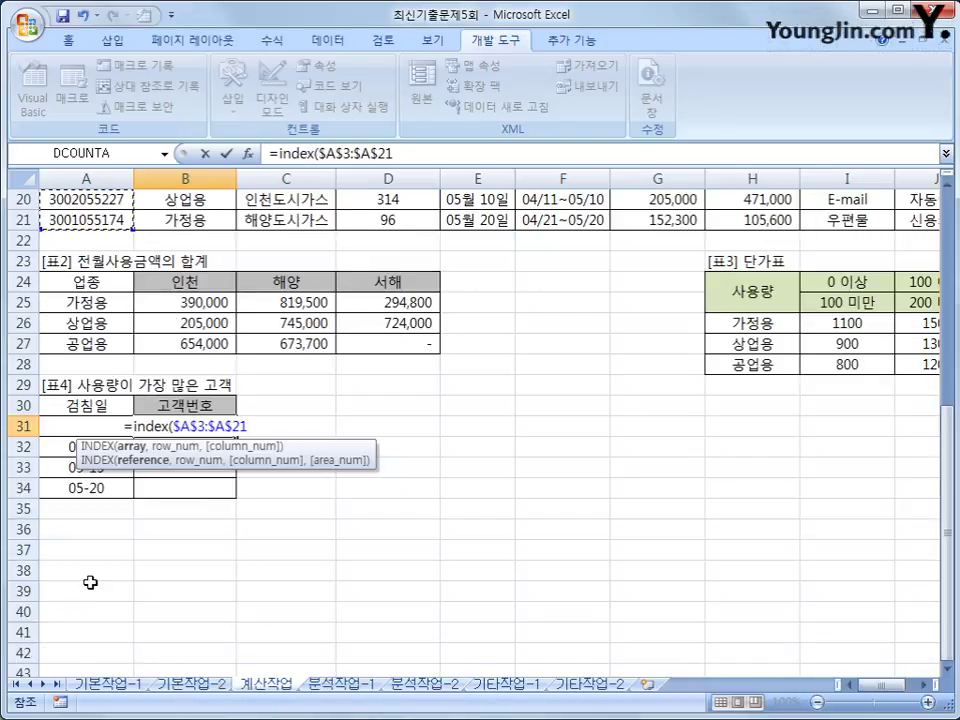
pyautogui.write(',')
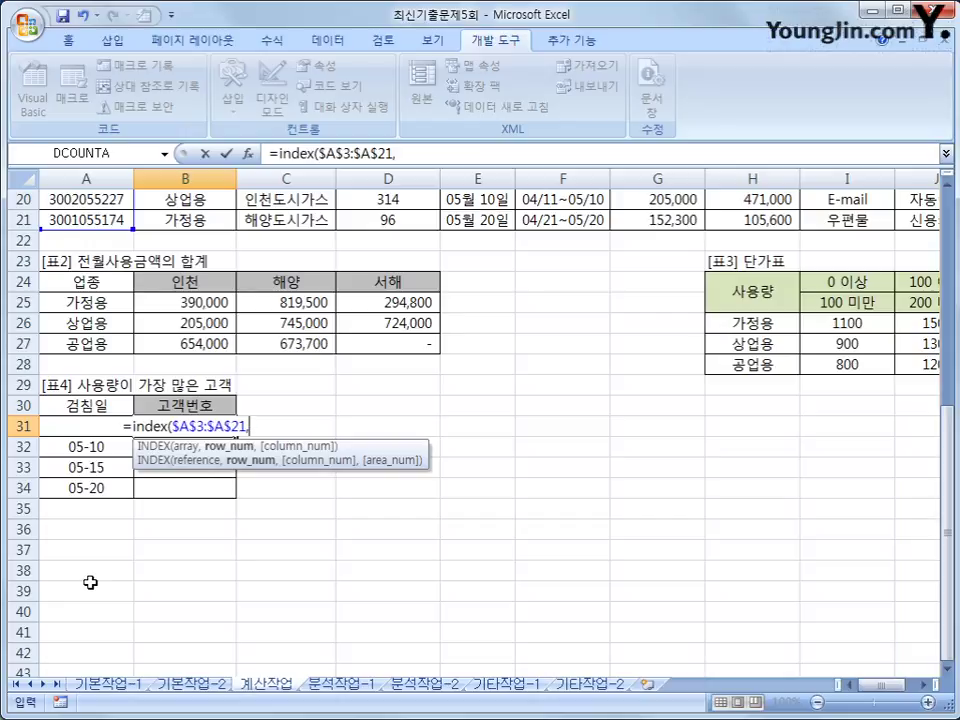
# Nest a MATCH function as the row number argument of the INDEX formula.
pyautogui.write('matcvh(')
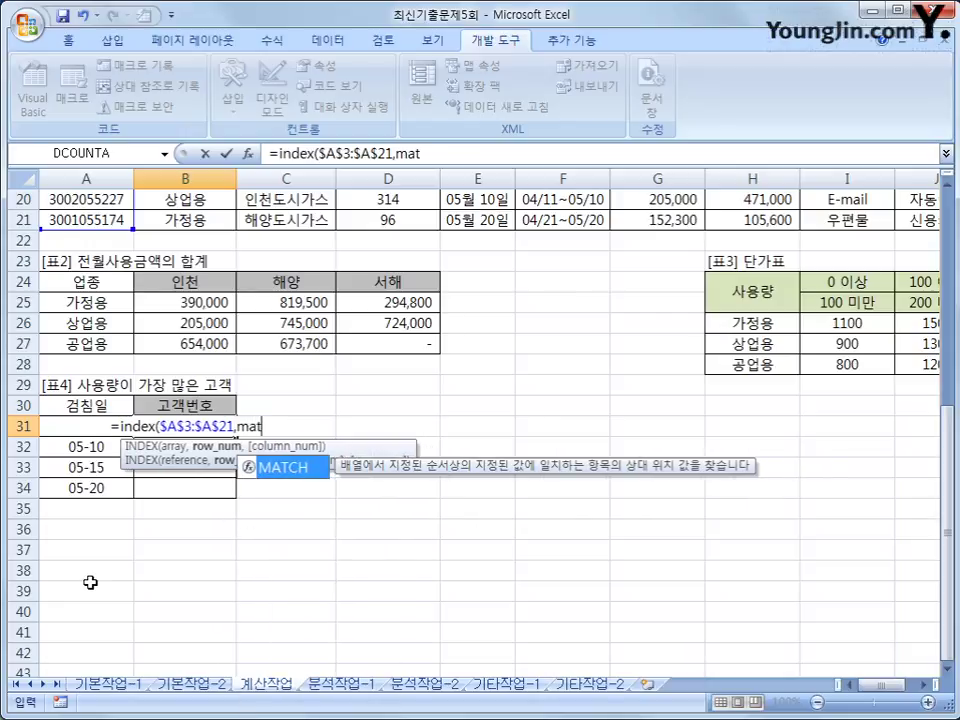
pyautogui.press('BackSpace')
pyautogui.press('BackSpace')
pyautogui.press('BackSpace')
pyautogui.write('h(')
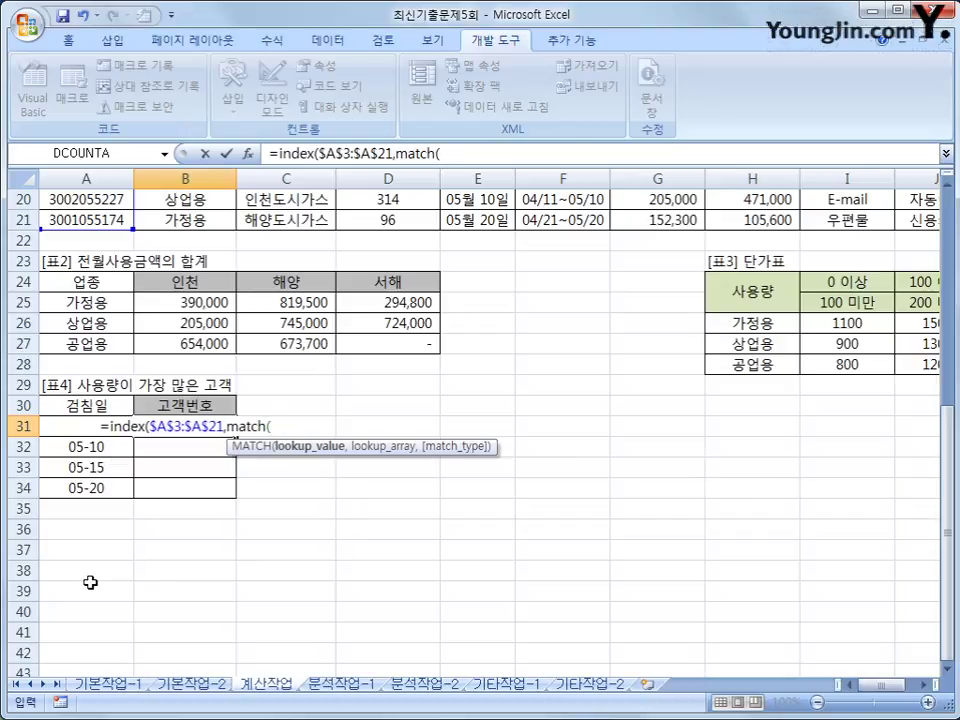
# Nest MAX as MATCH's lookup value, with the 사용량 range ($D$3:$D$21) in parentheses as its first factor.
pyautogui.write('max(')
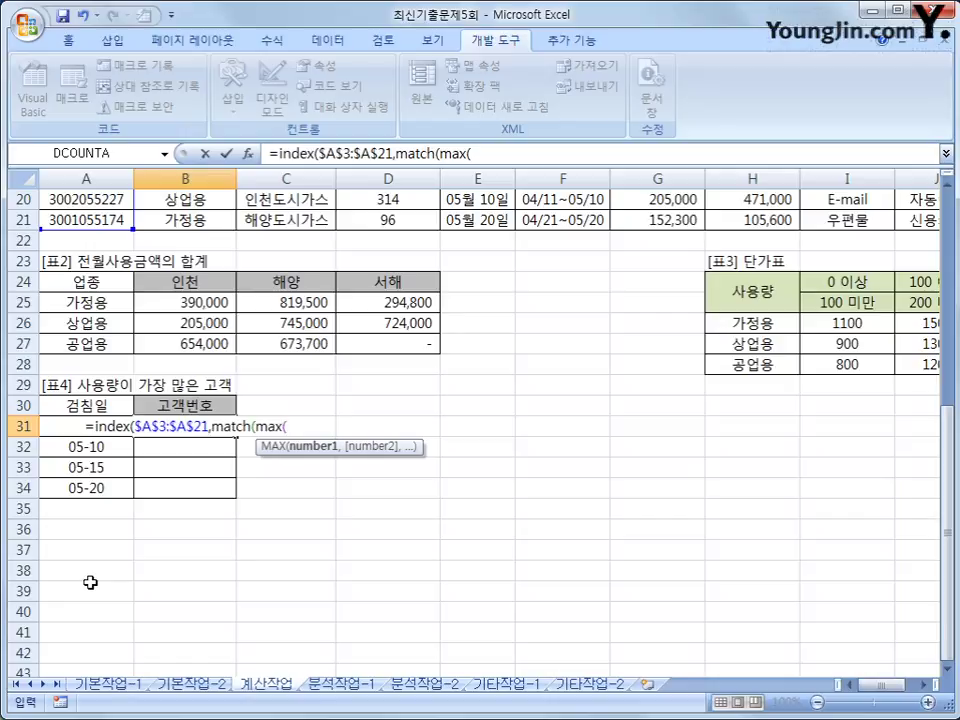
pyautogui.write('(')
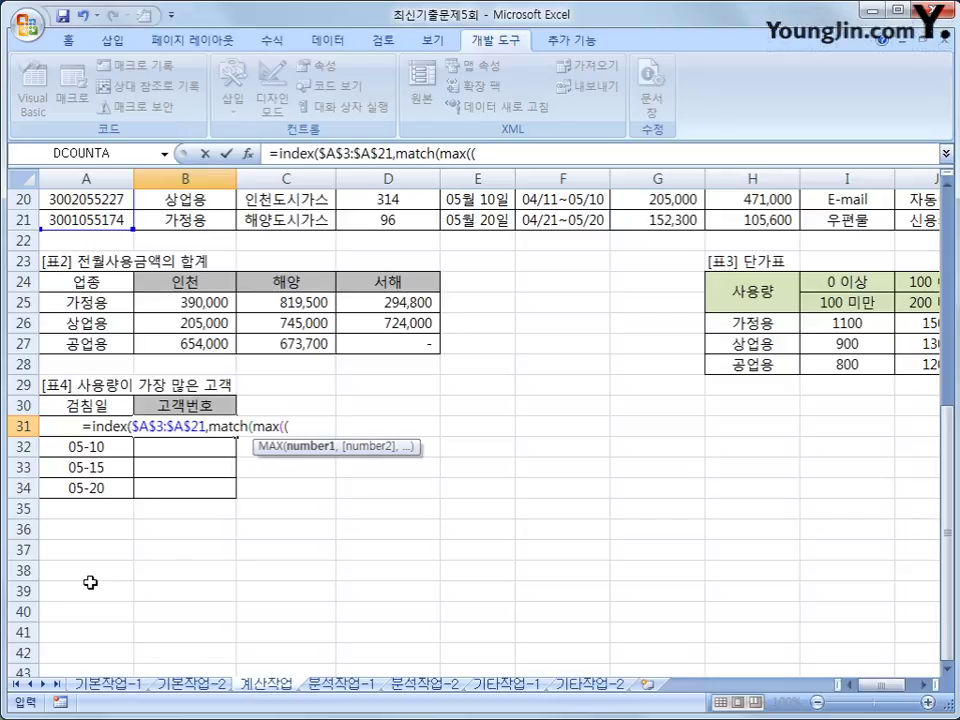
pyautogui.scroll(4, 339, 630)
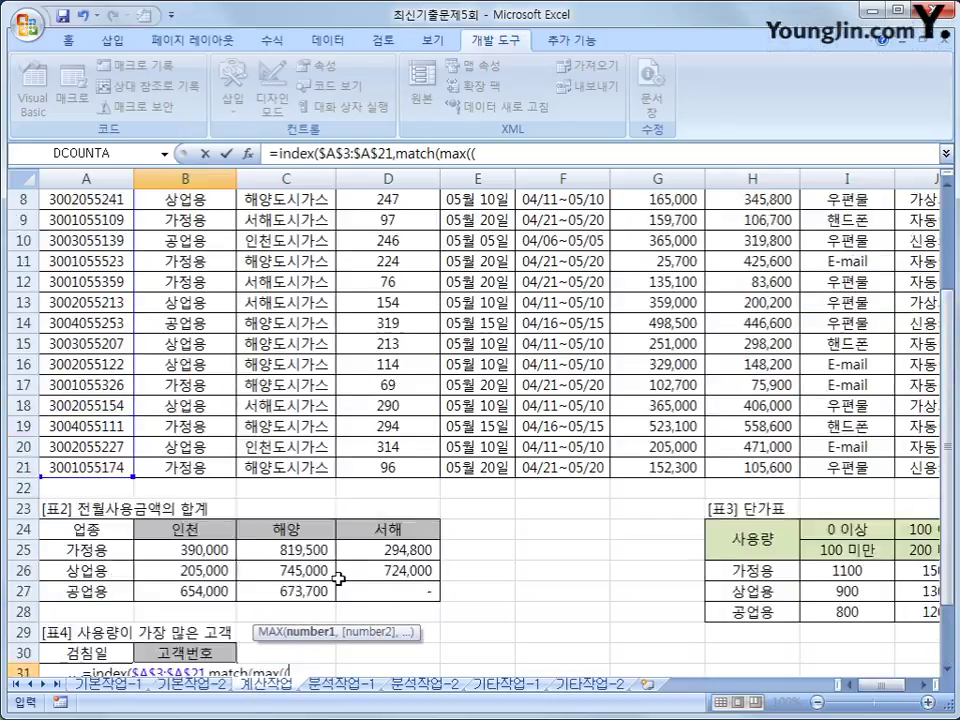
pyautogui.scroll(3, 339, 578)
pyautogui.moveTo(388, 240); pyautogui.dragTo(401, 617)
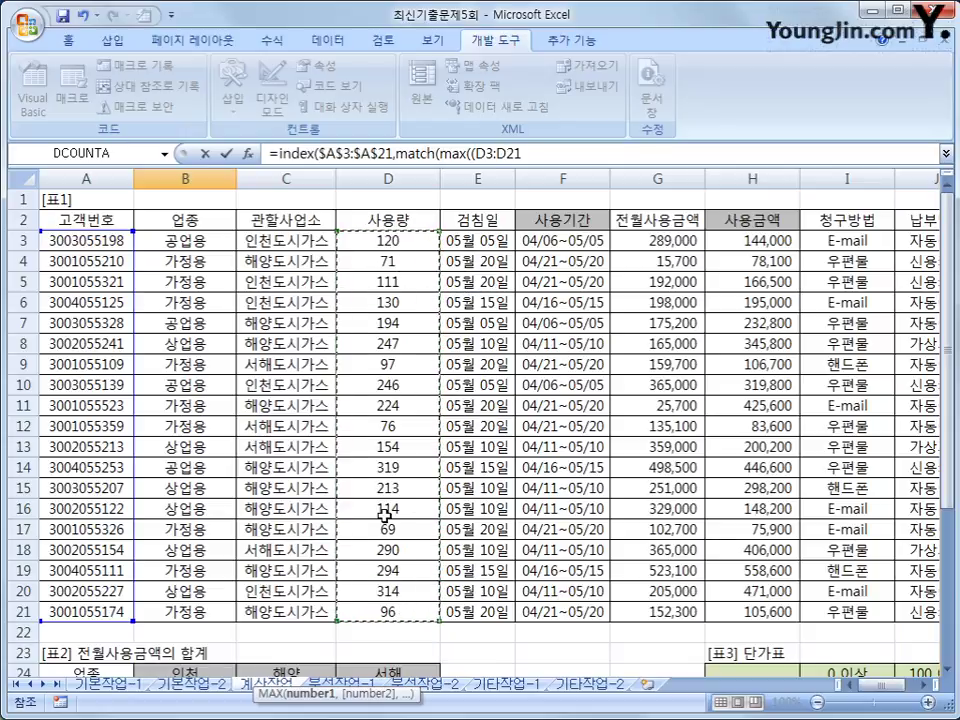
pyautogui.press('F4')
pyautogui.write(')')
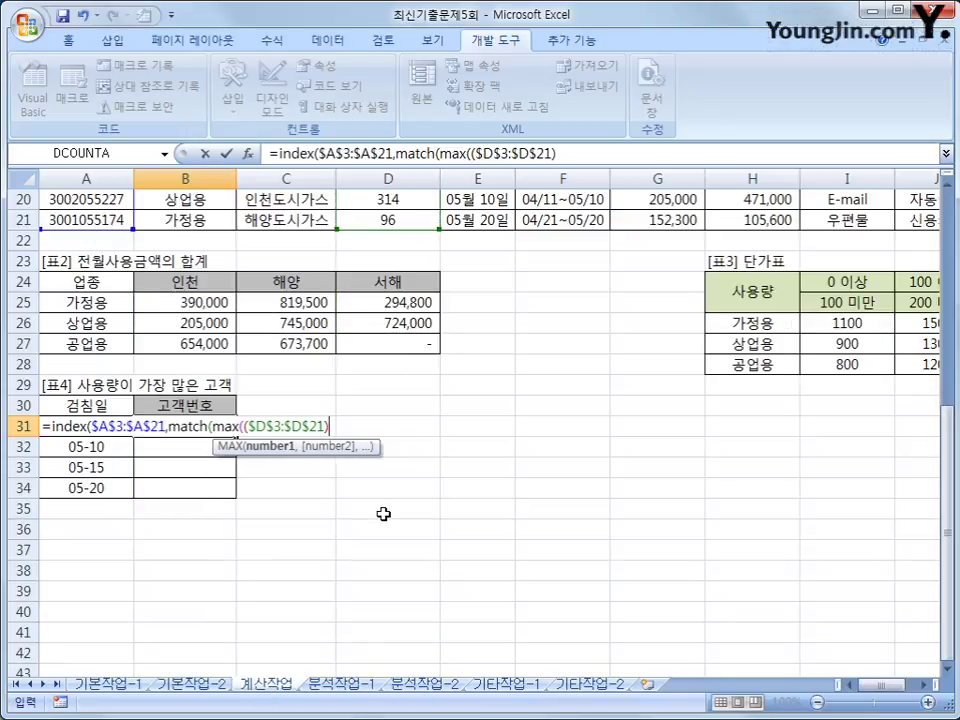
# Multiply the 사용량 range by the condition ($E$3:$E$21=A31) for the matching 검침일 and add a comma for the following argument.
pyautogui.write('*(')
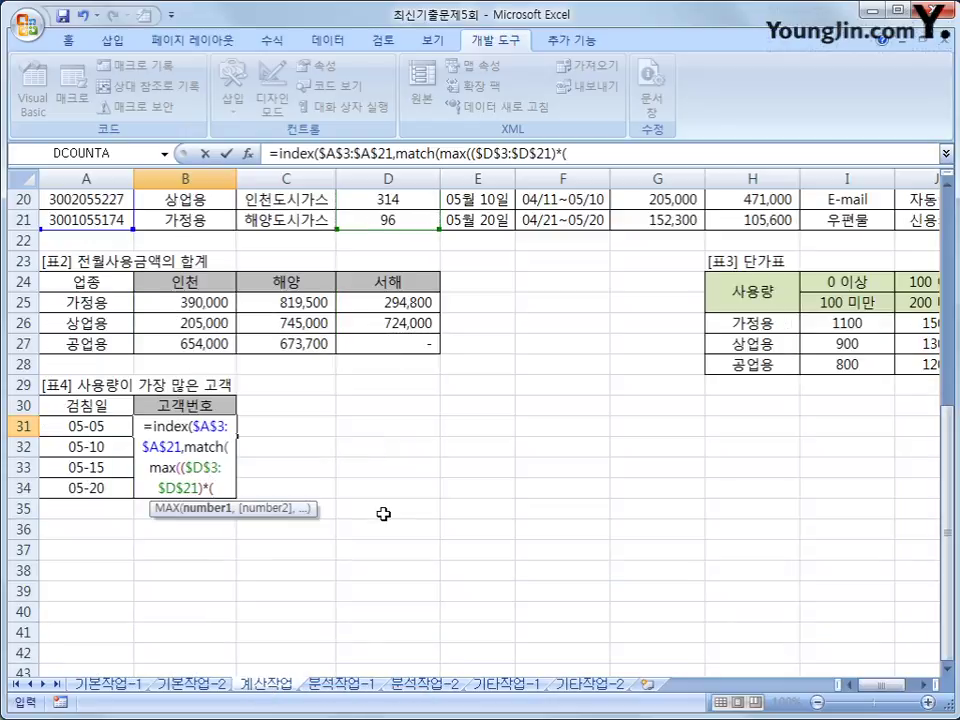
pyautogui.scroll(6, 383, 514)
pyautogui.moveTo(448, 240); pyautogui.dragTo(476, 601)
pyautogui.press('F4')
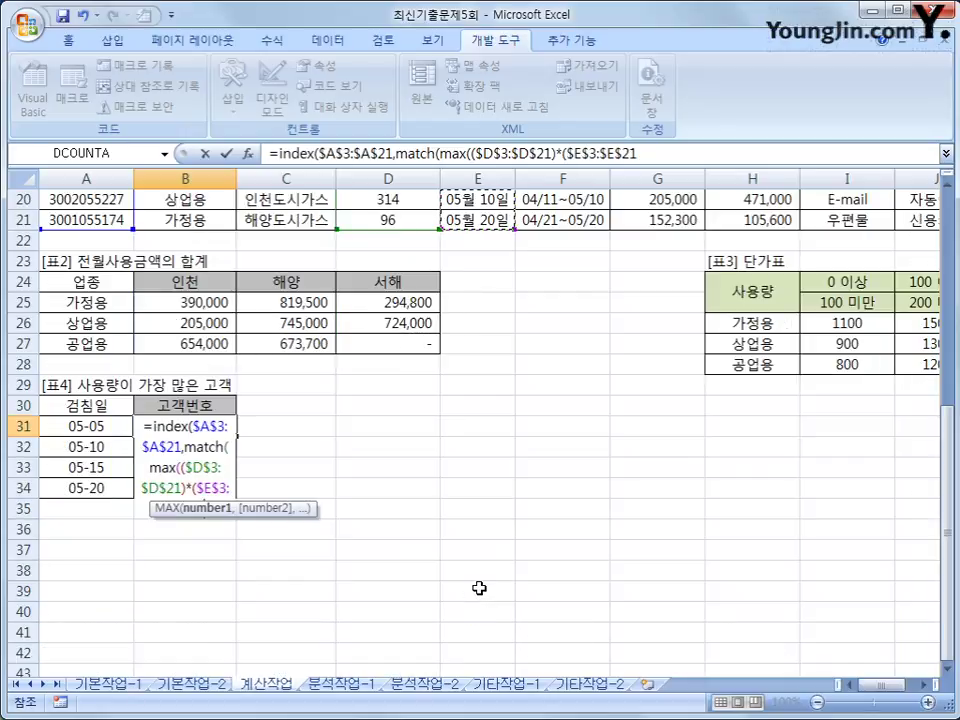
pyautogui.write('=')
pyautogui.press('Left')
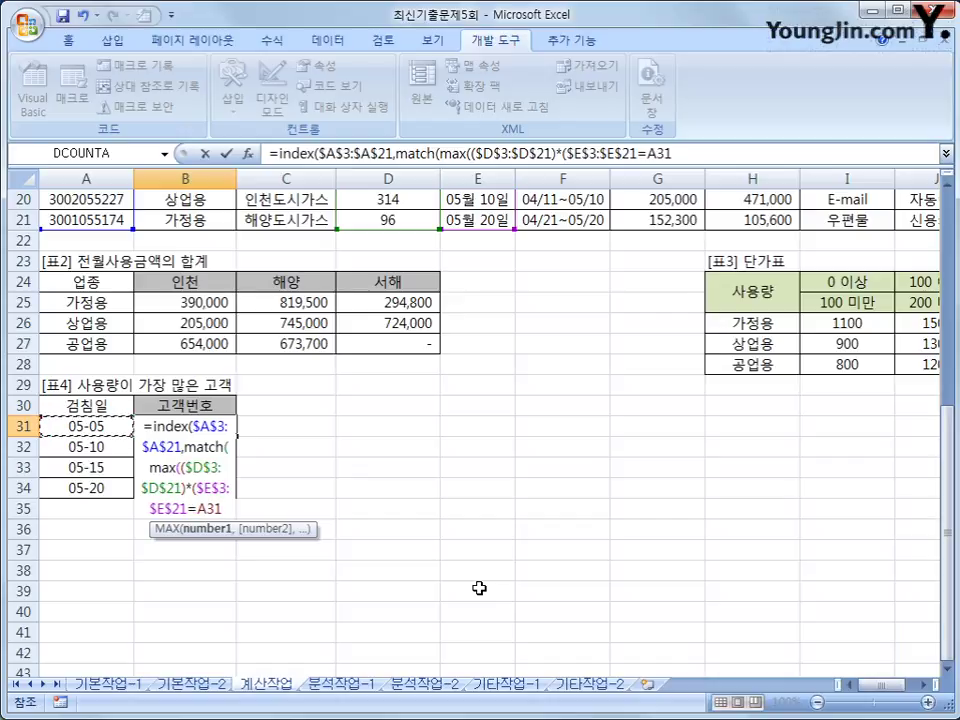
pyautogui.write('),')
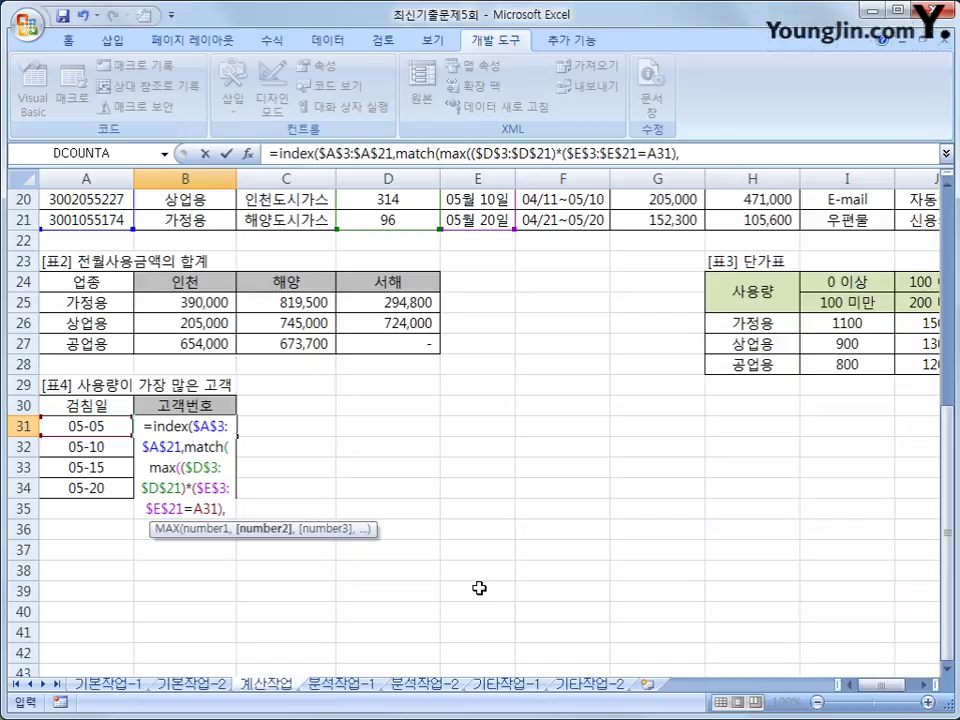
pyautogui.scroll(6, 480, 584)
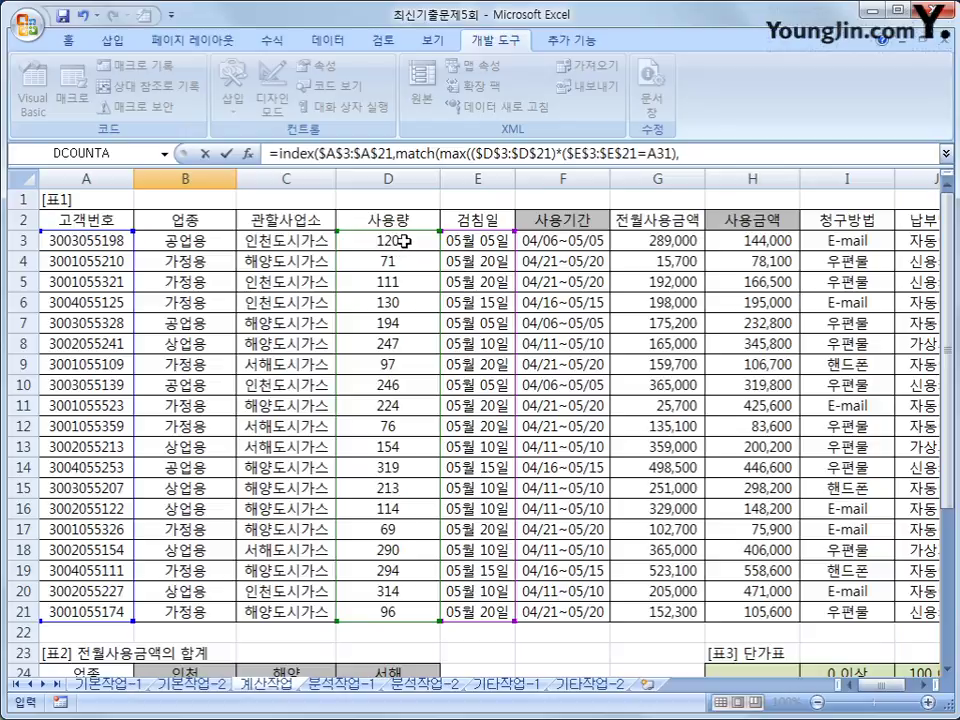
# Add the 사용량 range $D$3:$D$21 as an absolute lookup array, followed by the match type 0, to the B31 formula.
pyautogui.moveTo(398, 244); pyautogui.dragTo(387, 611)
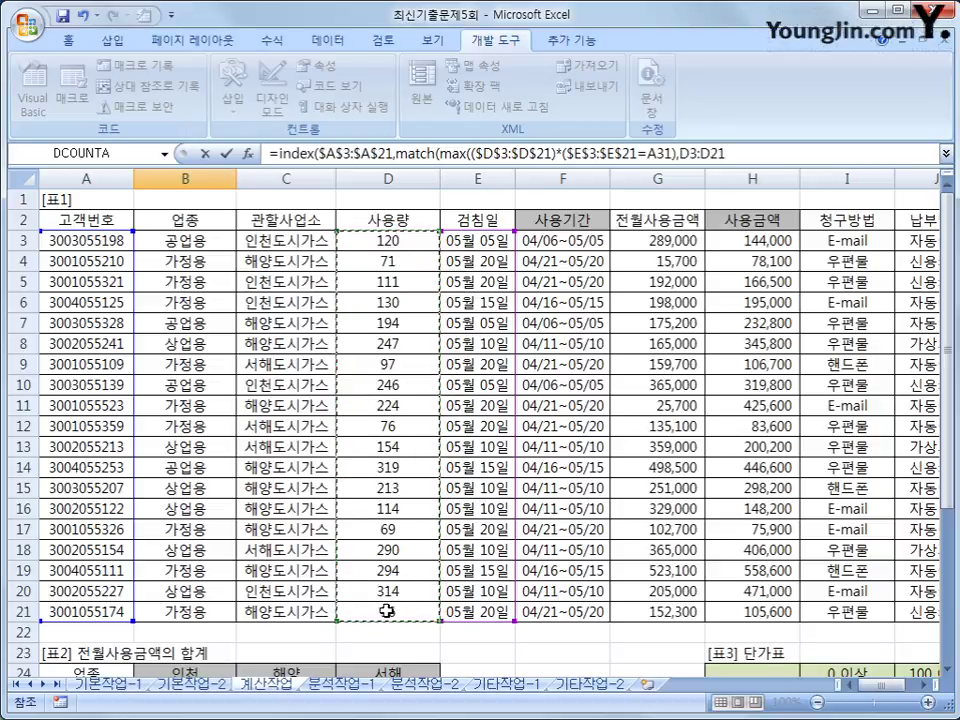
pyautogui.press('F4')
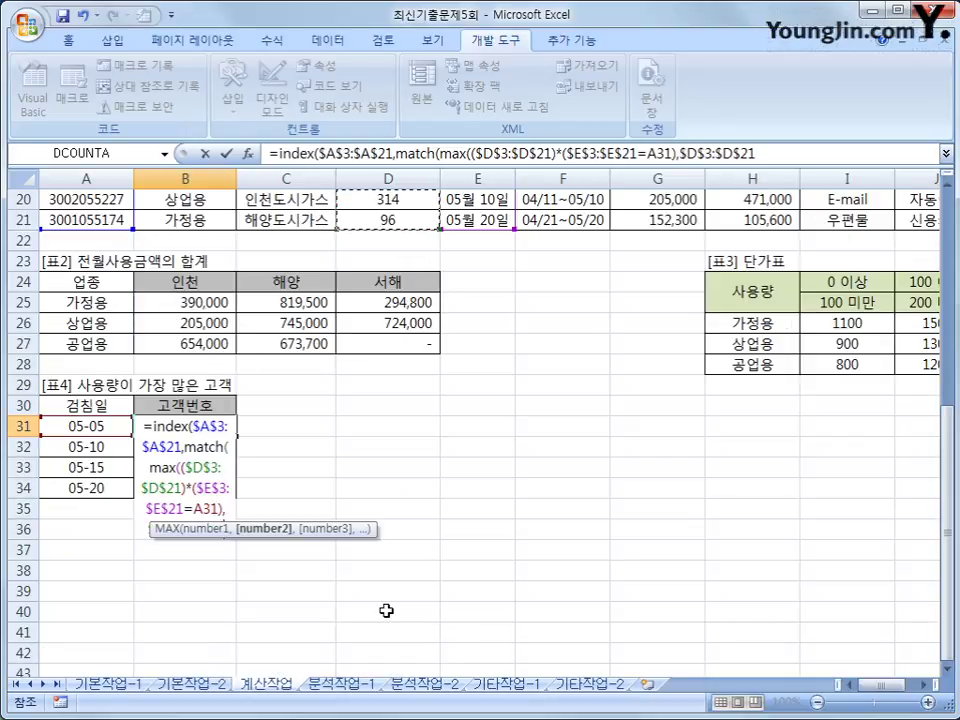
pyautogui.click(790, 155)
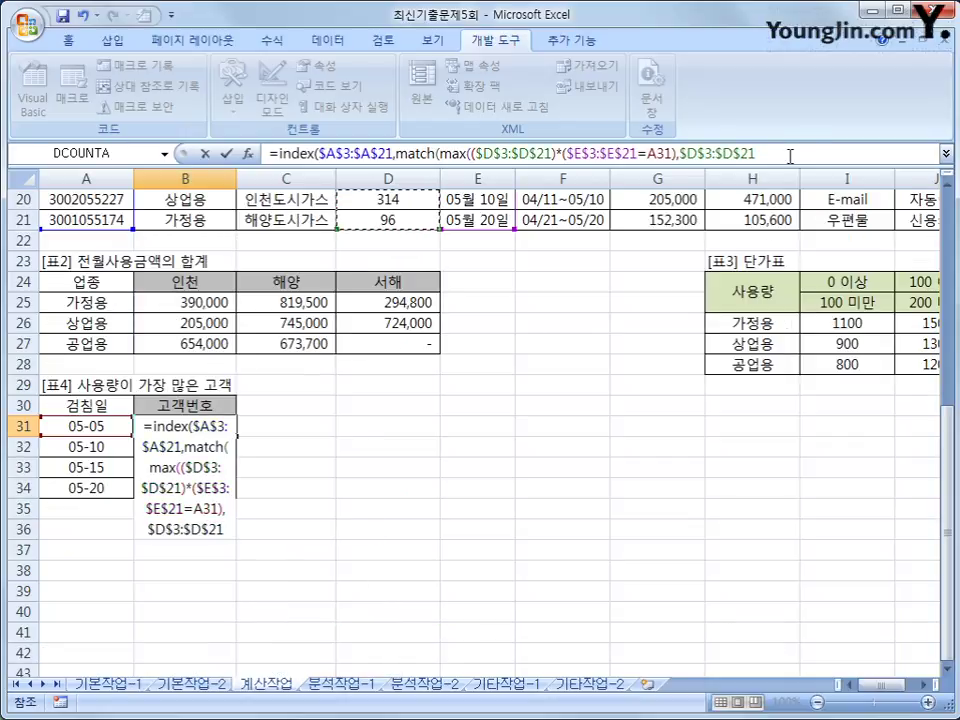
pyautogui.write(',')
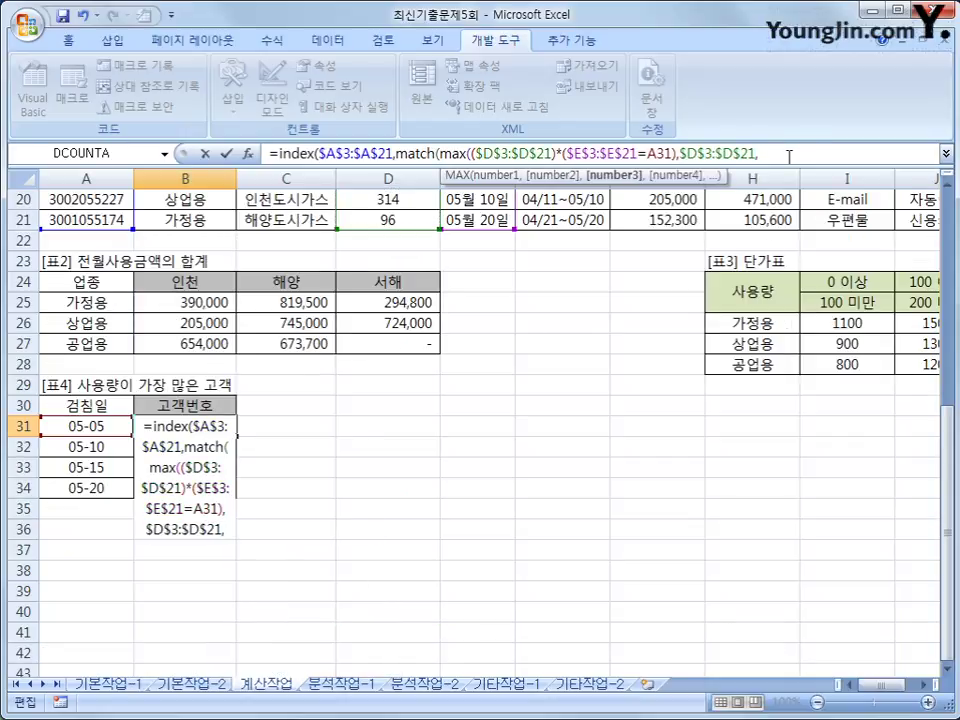
pyautogui.write('0')
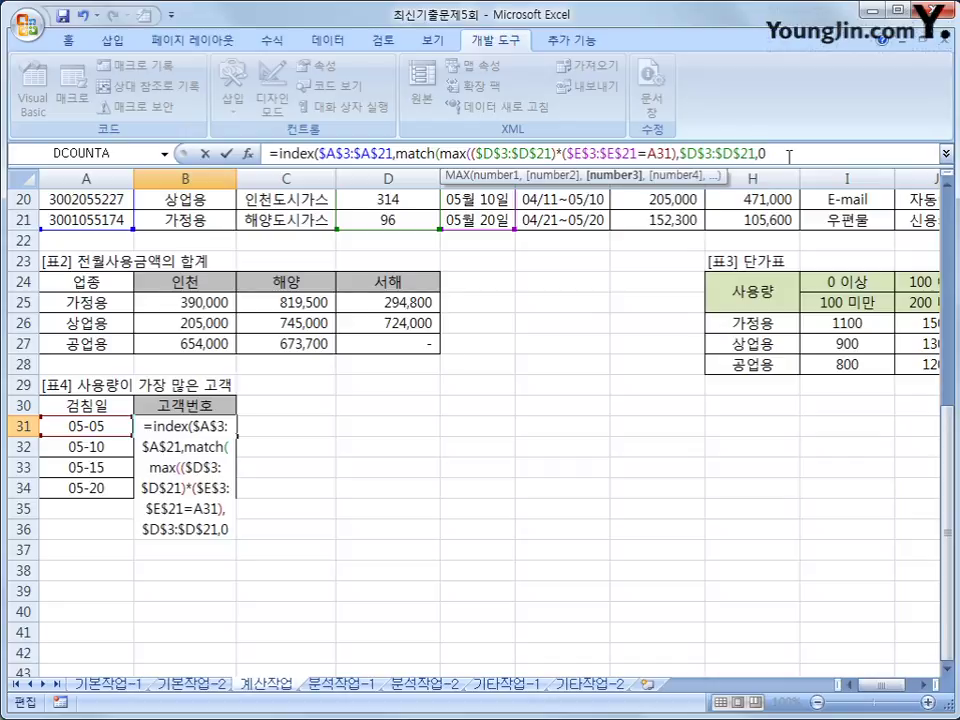
# Add the missing closing parentheses for MAX, MATCH and INDEX, and commit the B31 formula as an array formula.
pyautogui.click(676, 155)
pyautogui.write('),')
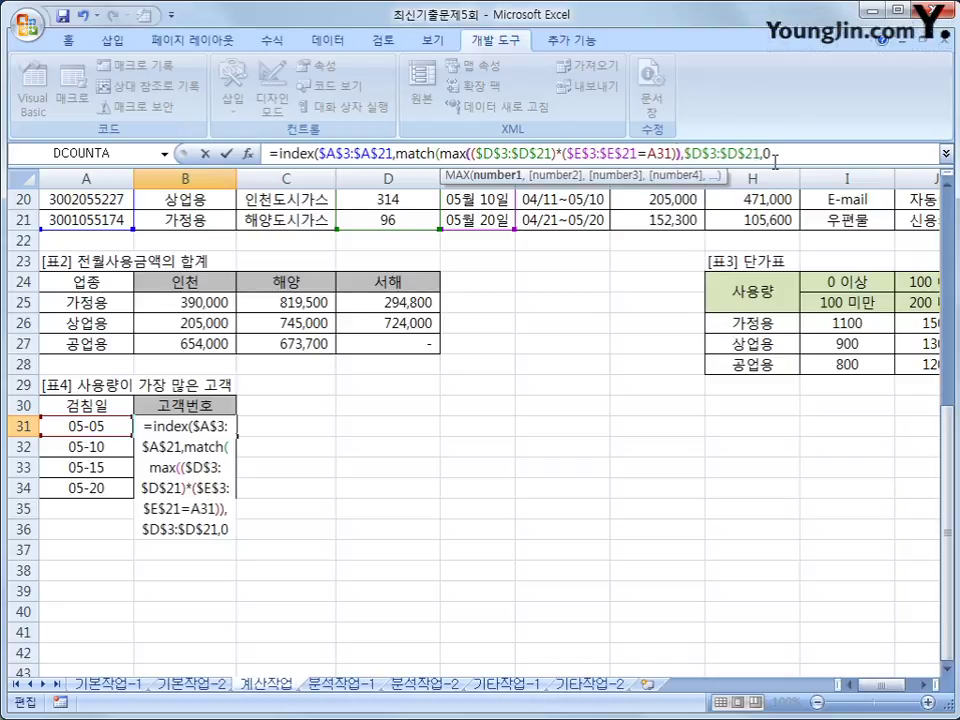
pyautogui.click(775, 157)
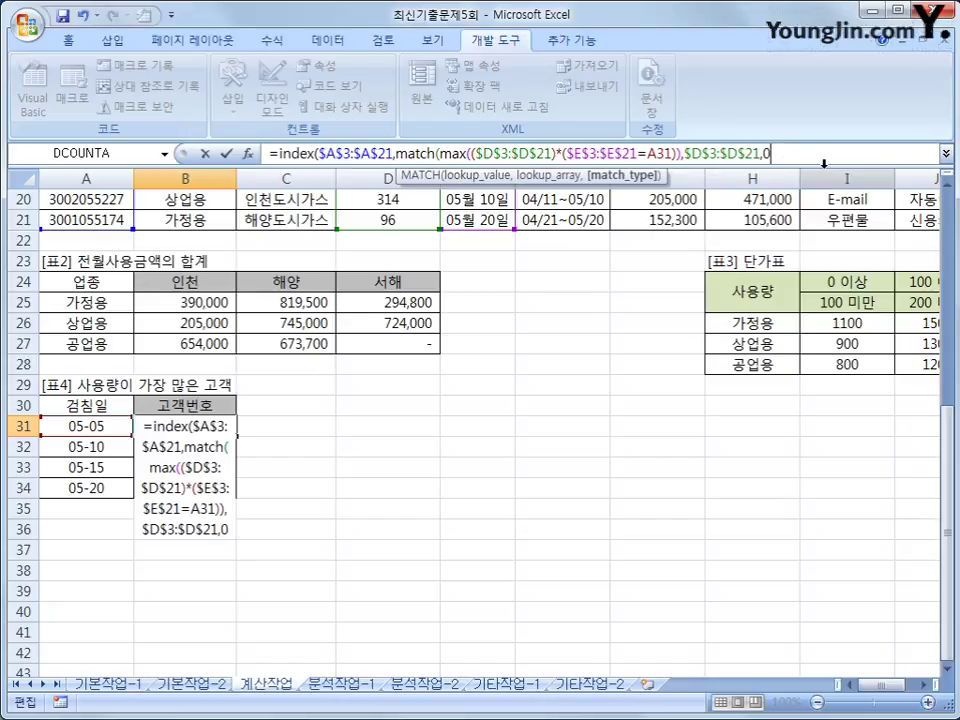
pyautogui.write(')')
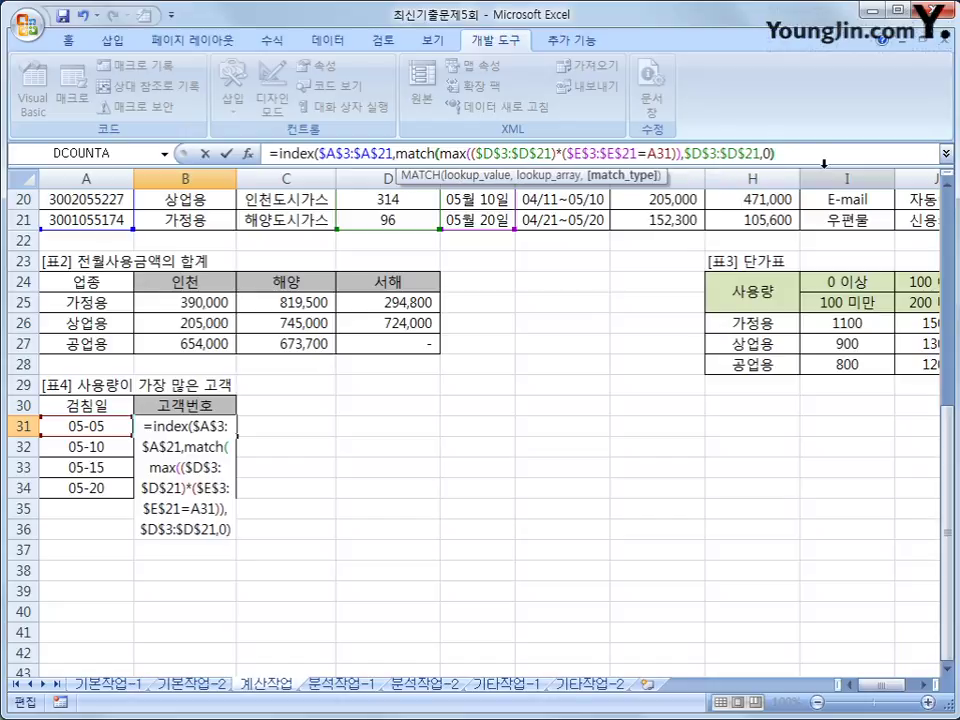
pyautogui.write(')')
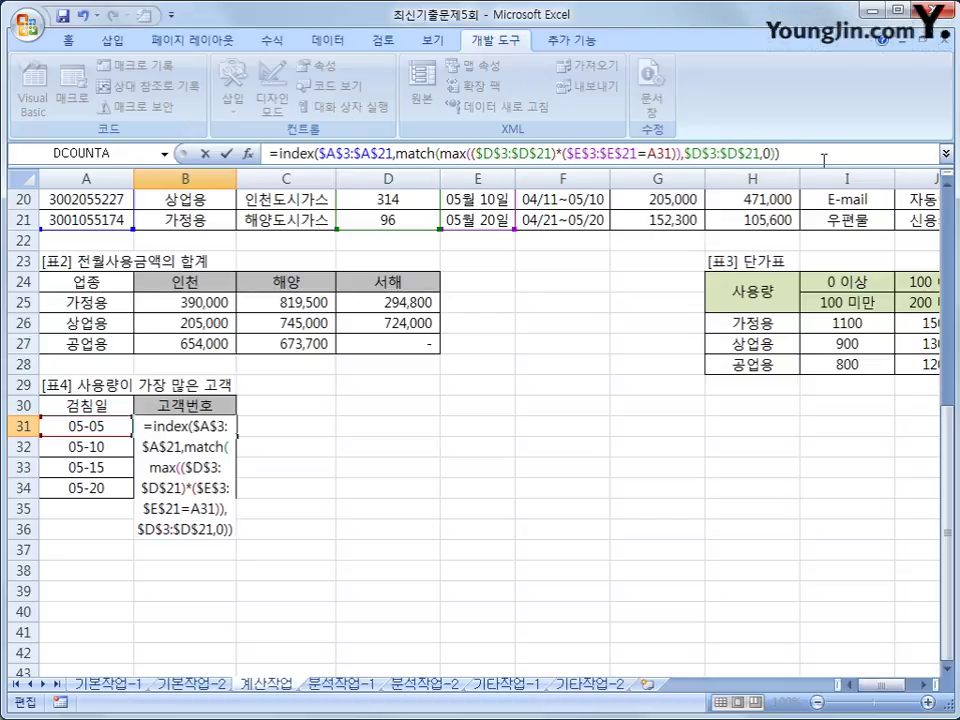
pyautogui.click(819, 156)
pyautogui.hotkey('ctrl', 'shift', 'Return')
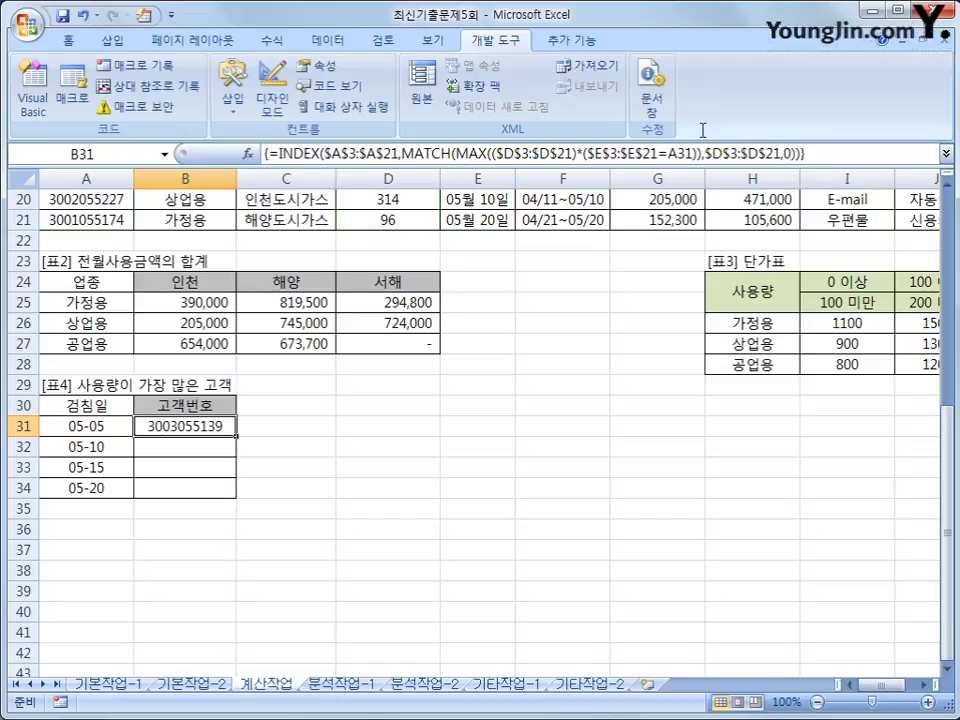
# Copy the B31 array formula down through B34 and check the formulas in B34 and B31.
pyautogui.moveTo(238, 437); pyautogui.dragTo(238, 492)
pyautogui.click(218, 489)
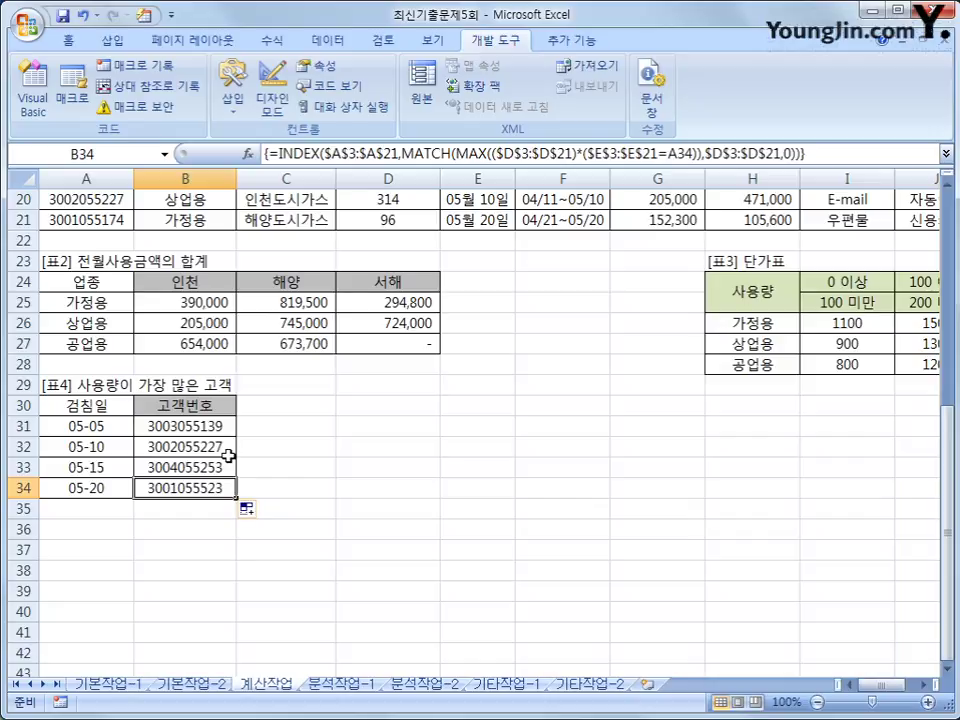
pyautogui.click(214, 427)
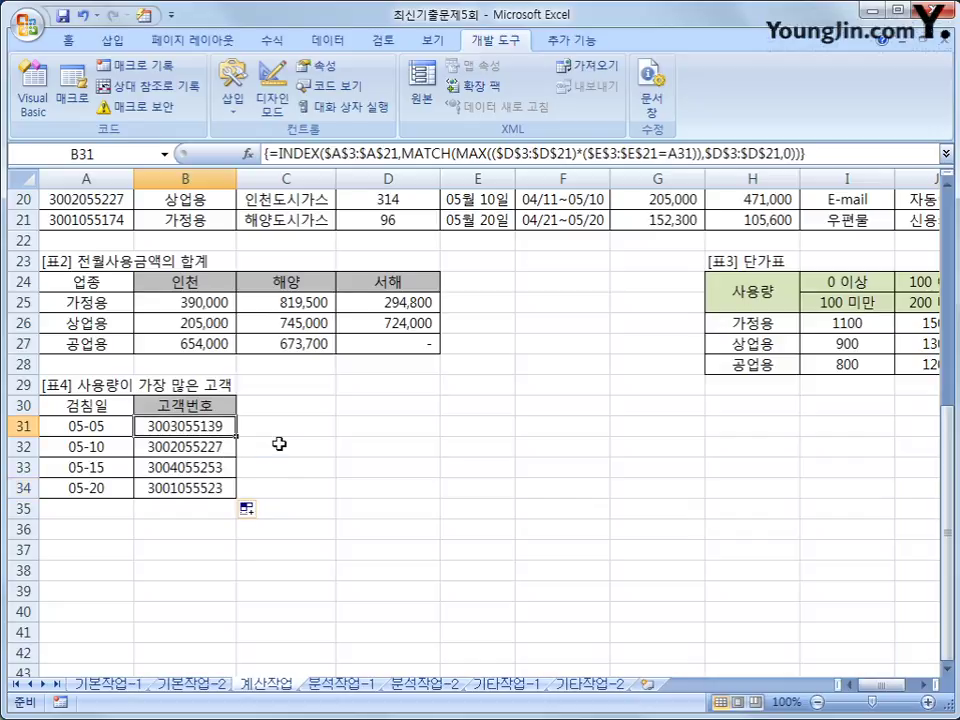
# Replace MATCH's lookup array in B31 with ($D$3:$D$21)*($E$3:$E$21=A31), copied from the MAX argument.
pyautogui.doubleClick(458, 153)
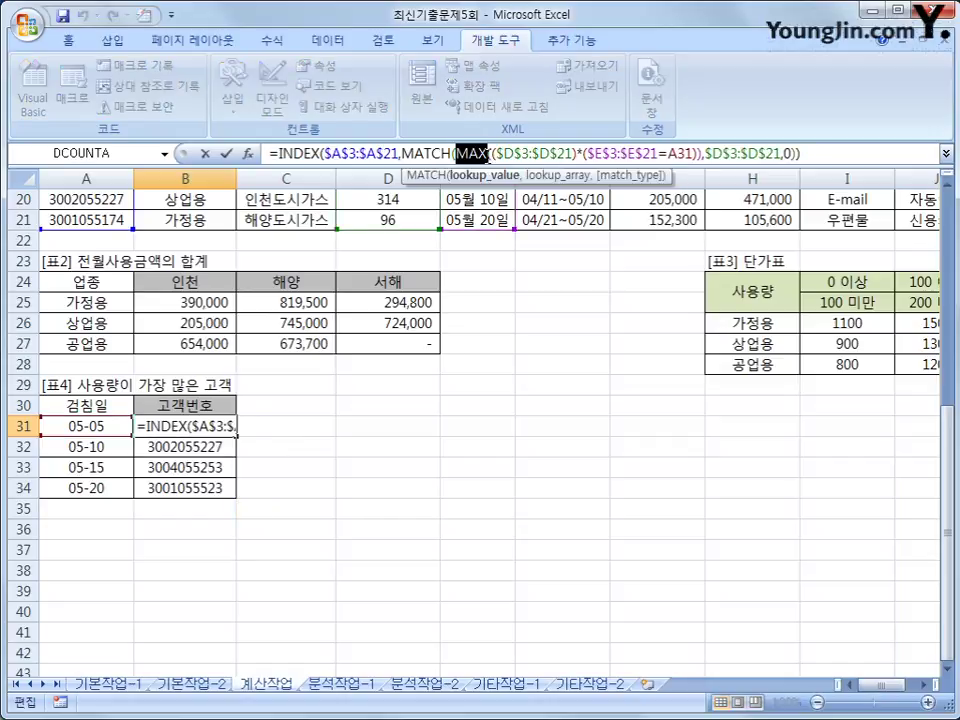
pyautogui.moveTo(489, 153); pyautogui.dragTo(698, 153)
pyautogui.hotkey('ctrl', 'c')
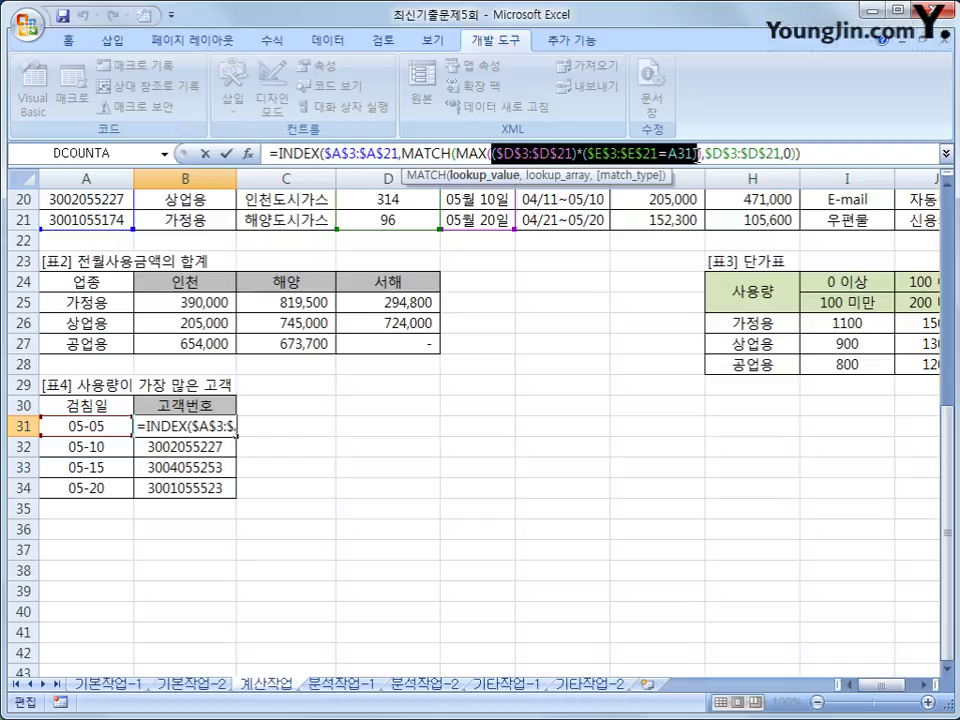
pyautogui.moveTo(698, 153); pyautogui.dragTo(781, 153)
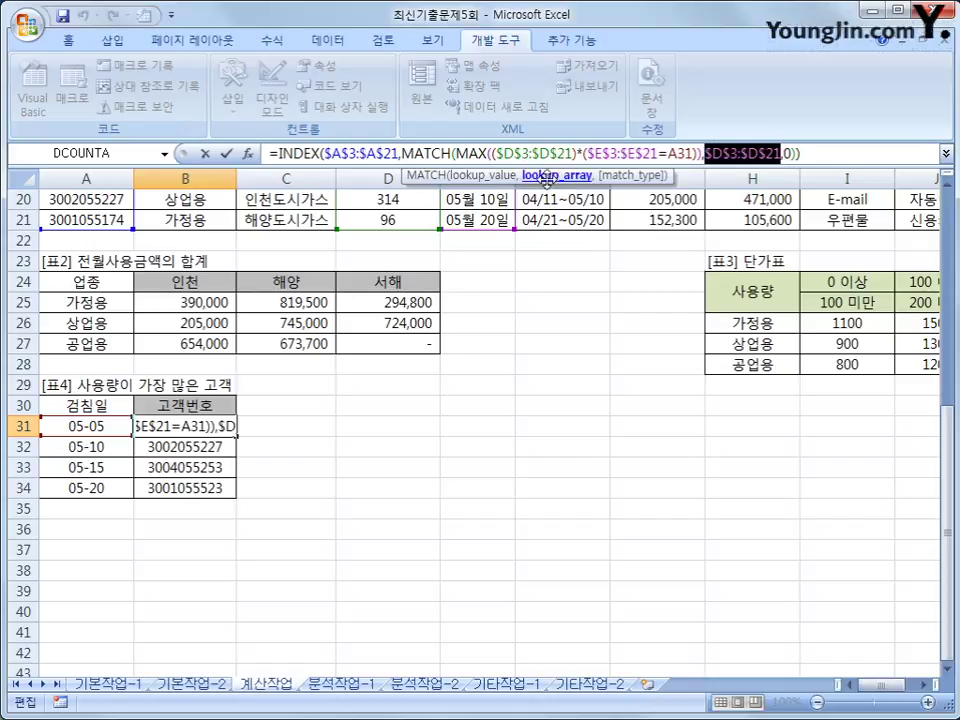
pyautogui.hotkey('ctrl', 'v')
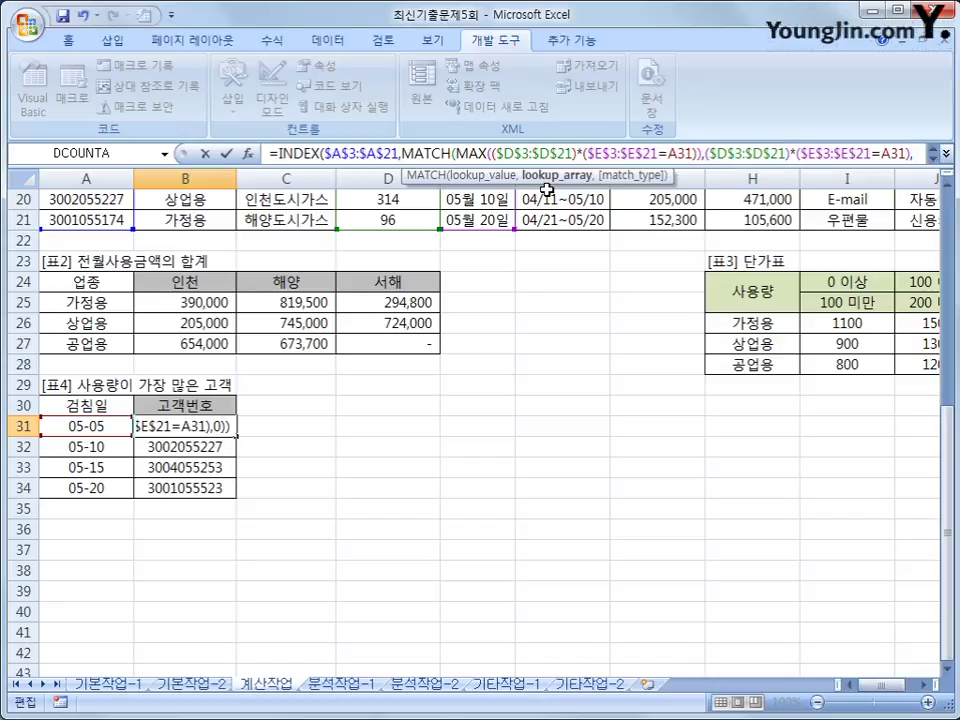
pyautogui.click(947, 154)
pyautogui.write(',')
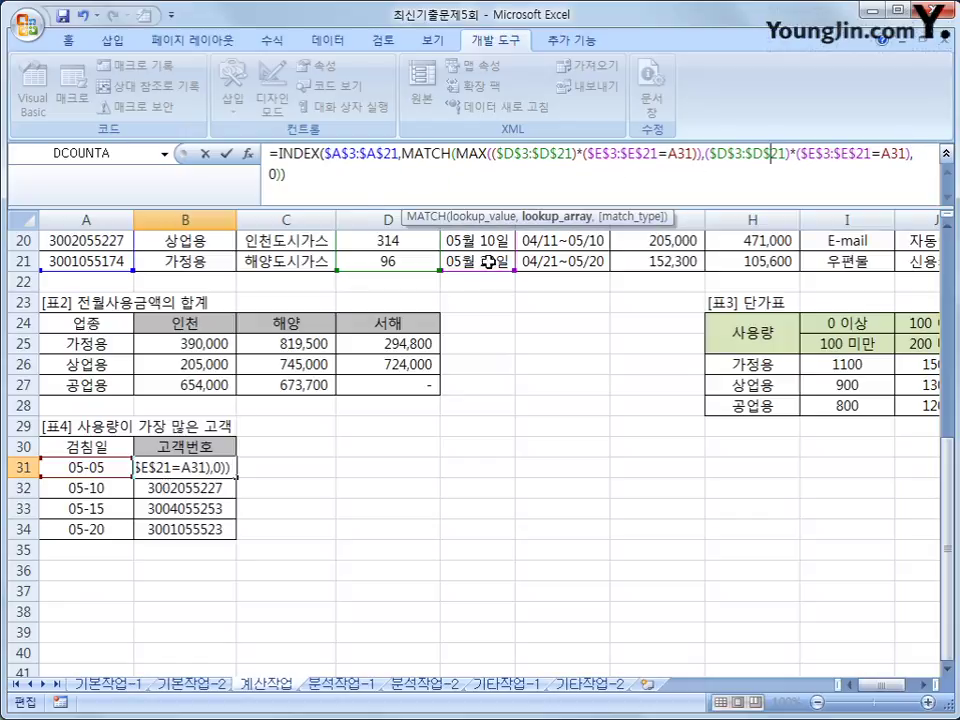
# Commit the revised B31 formula as an array formula, fill it down through B34, and collapse the expanded formula bar.
pyautogui.click(339, 181)
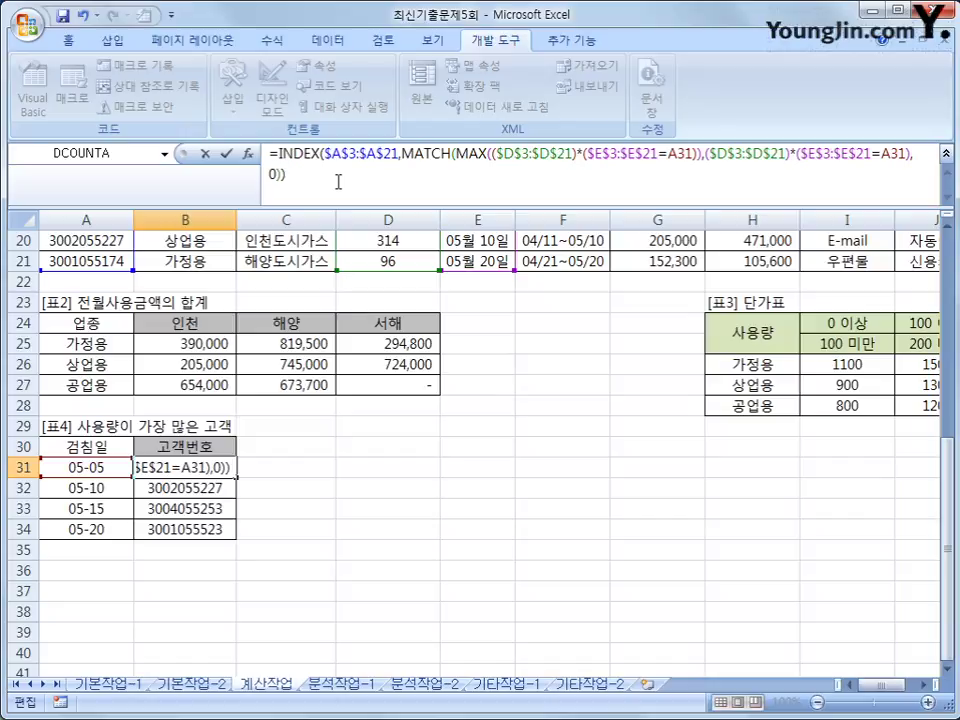
pyautogui.hotkey('ctrl', 'shift', 'Return')
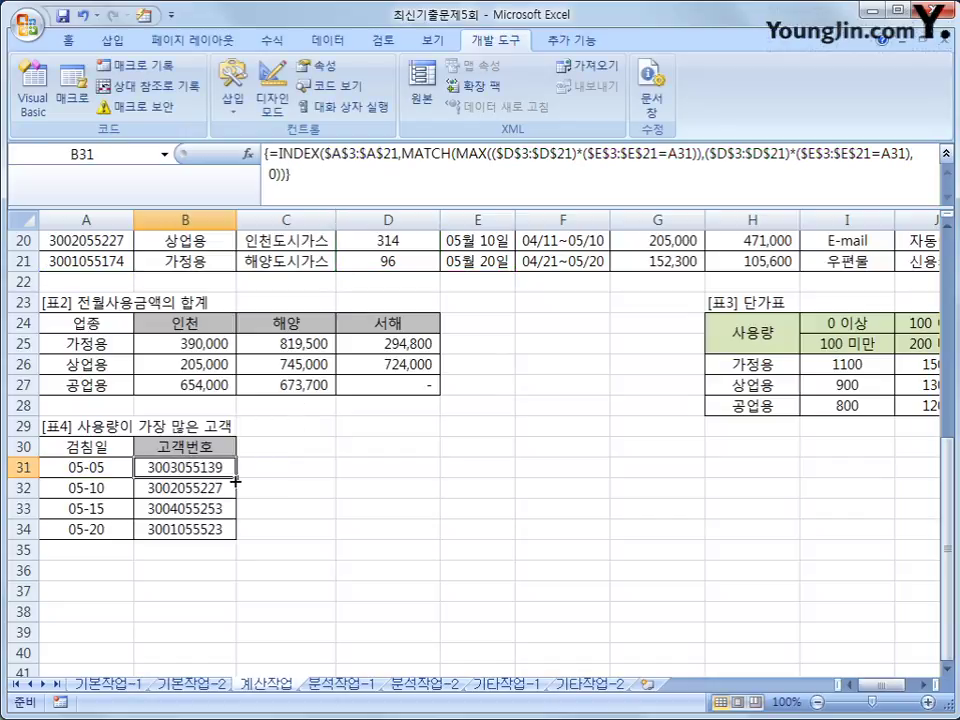
pyautogui.moveTo(235, 481); pyautogui.dragTo(238, 536)
pyautogui.click(536, 463)
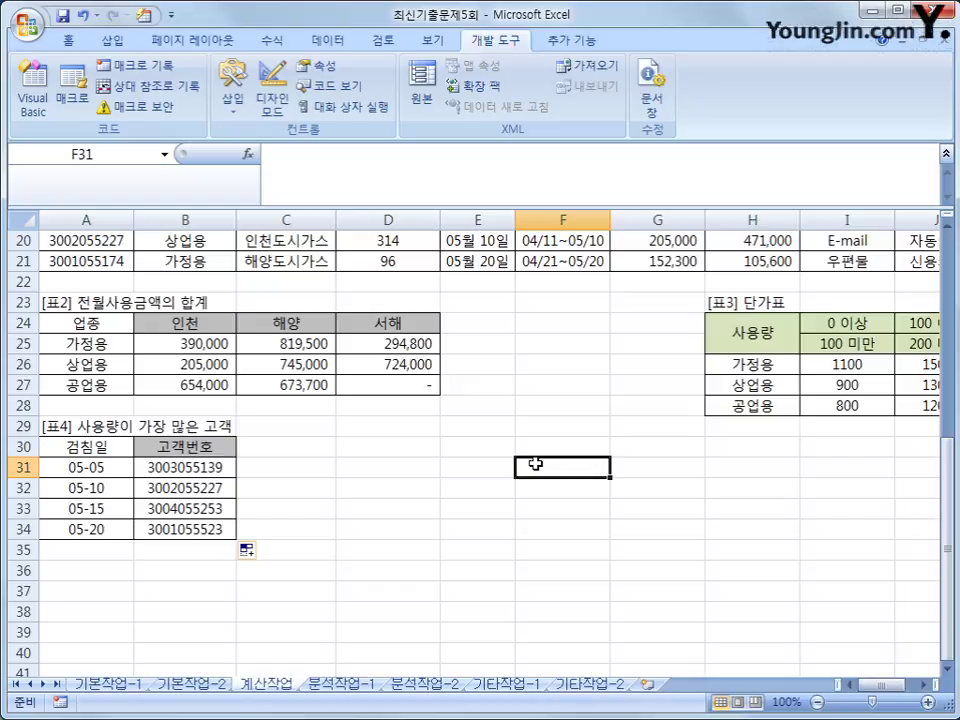
pyautogui.click(946, 153)
pyautogui.scroll(6, 413, 422)
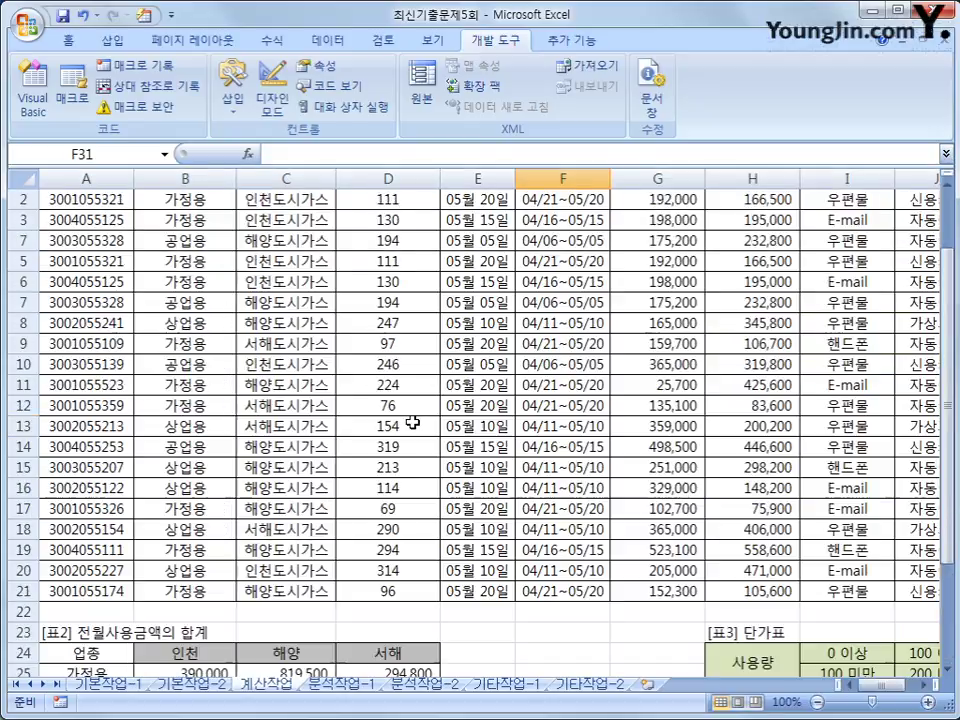